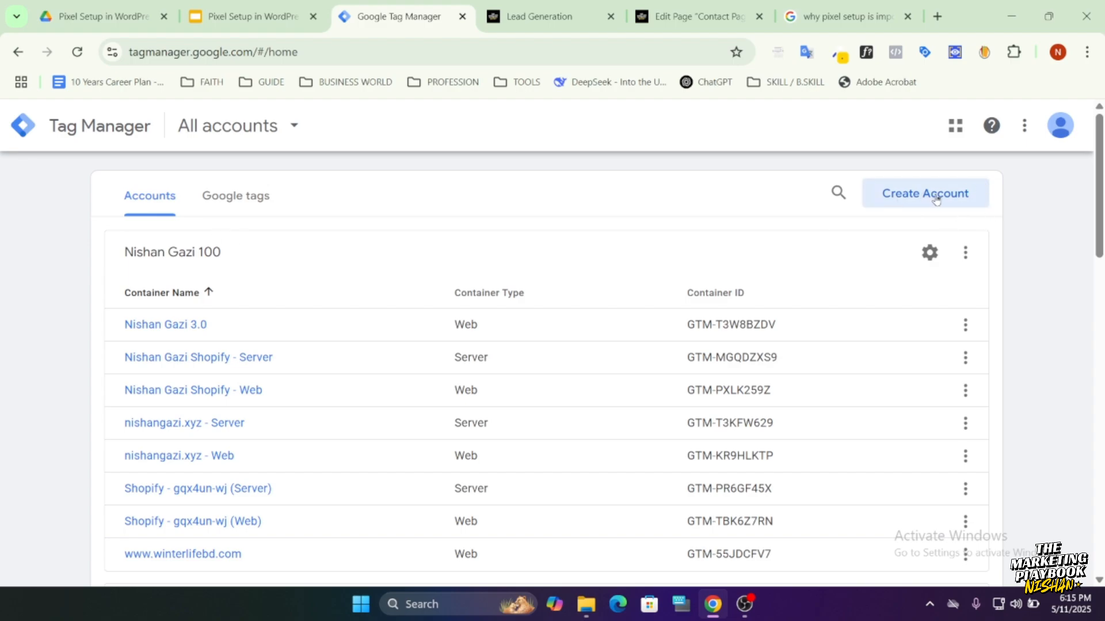
Start a new Tag Manager account and review the account details, container name and target platform options in its setup form.
click(903, 199)
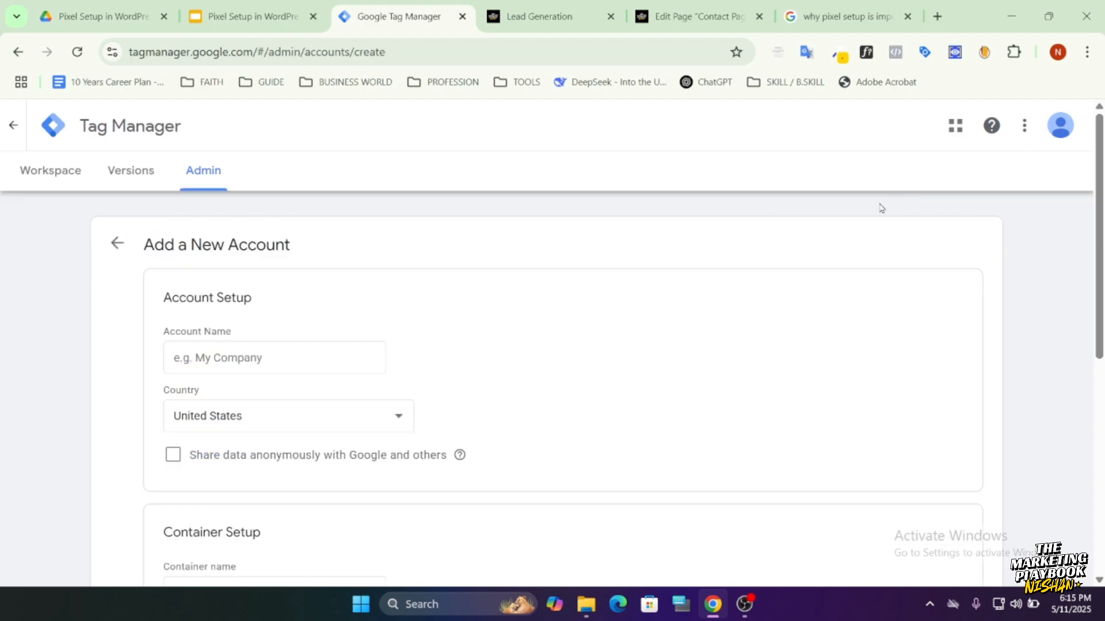
scroll(249, 336, down, 7)
scroll(282, 434, up, 7)
click(267, 358)
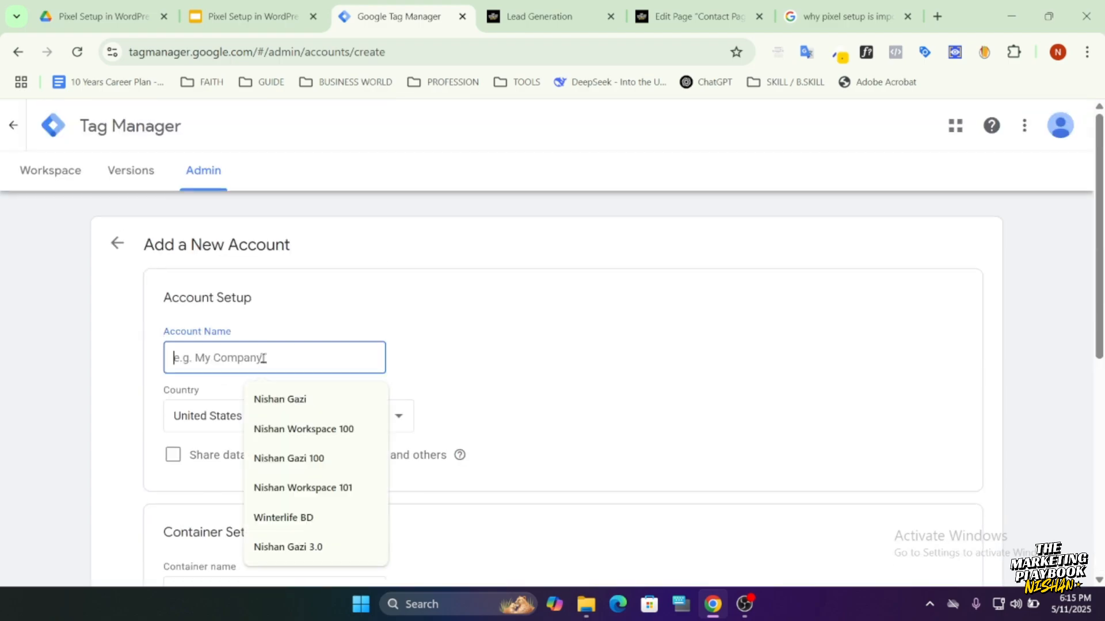
scroll(219, 362, down, 1)
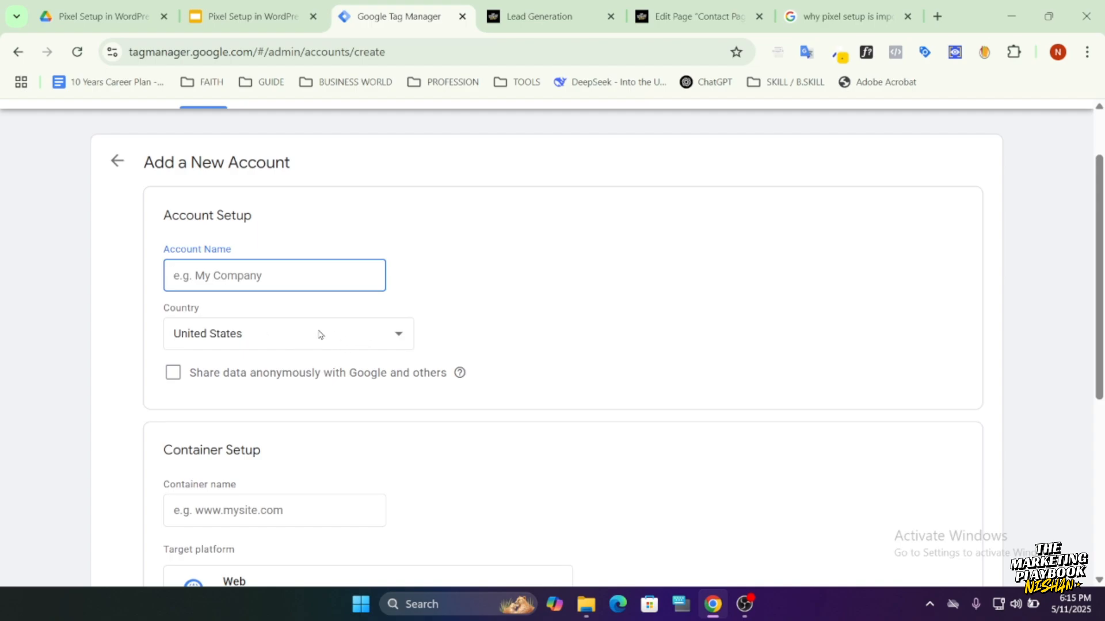
scroll(340, 350, down, 1)
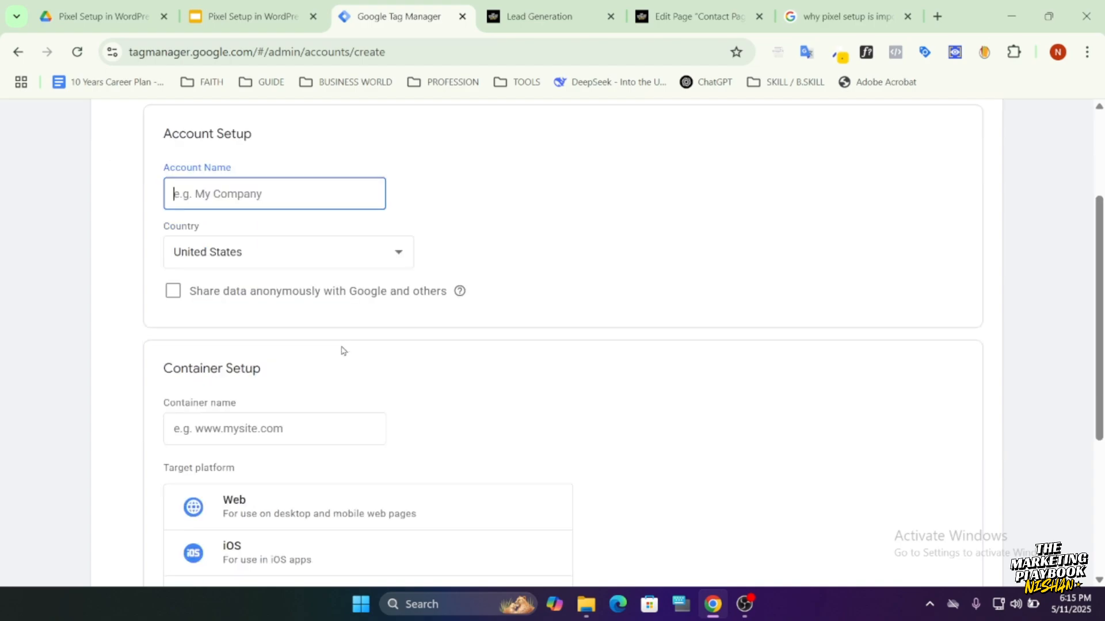
scroll(209, 354, down, 1)
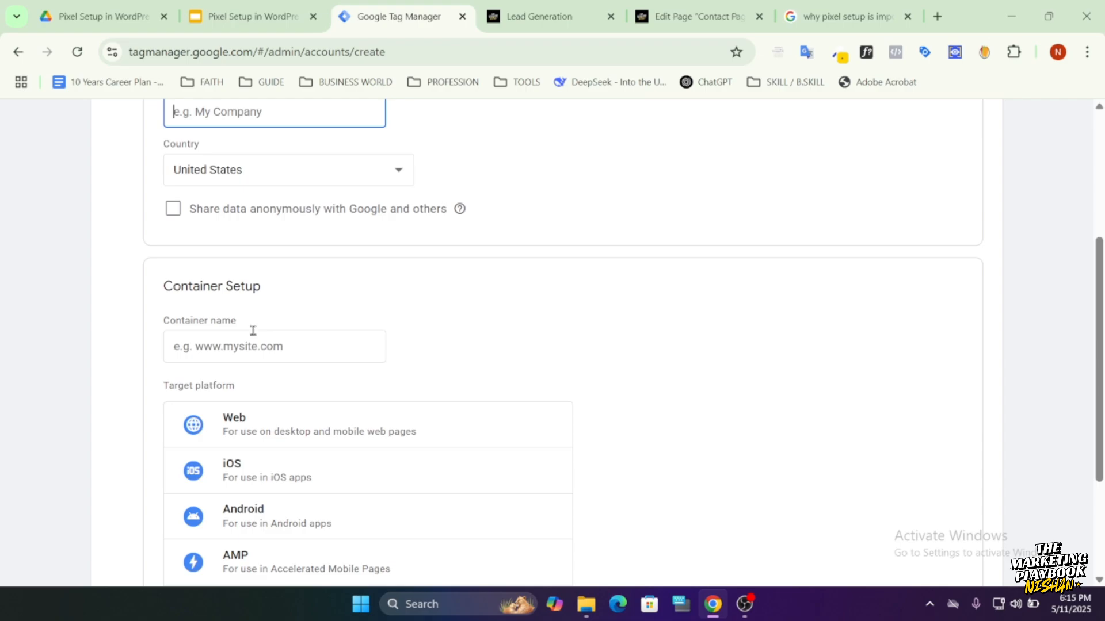
scroll(251, 357, down, 2)
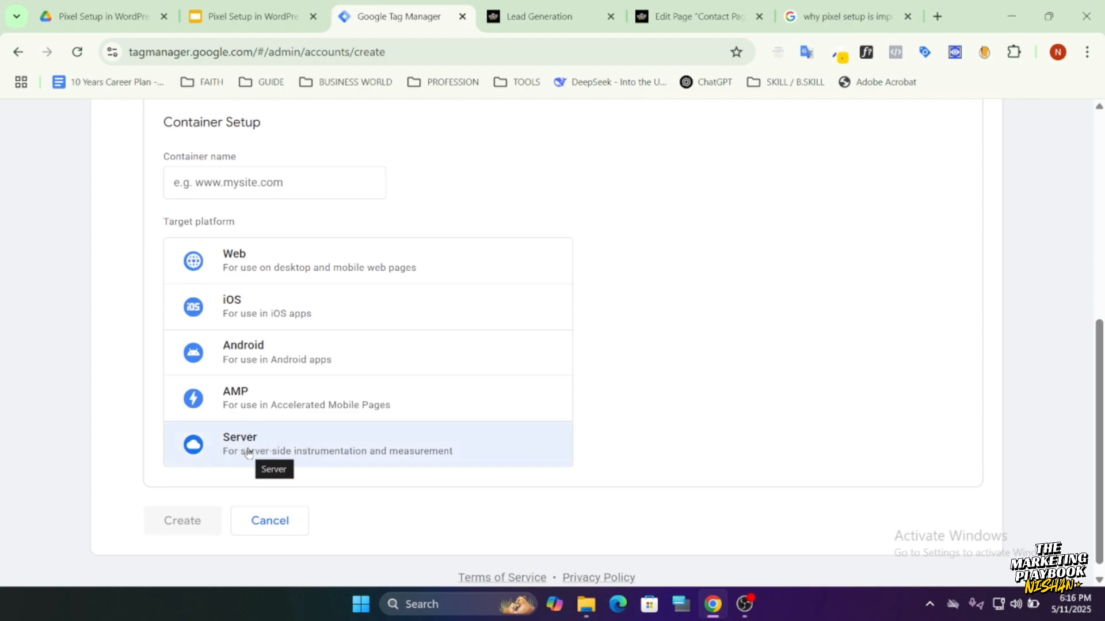
scroll(242, 454, up, 3)
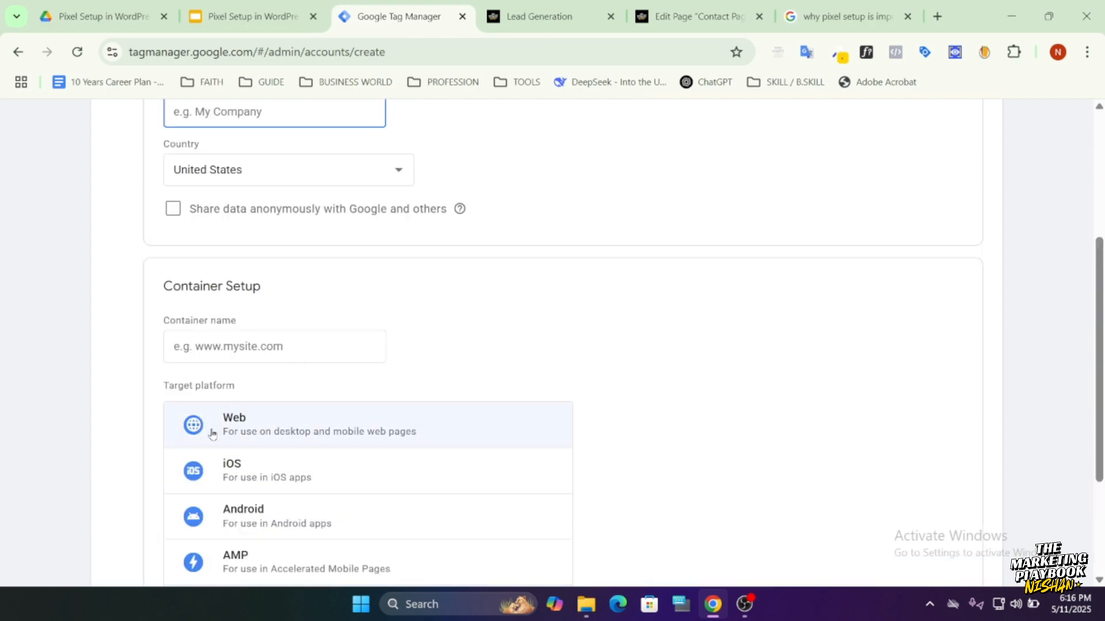
click(242, 348)
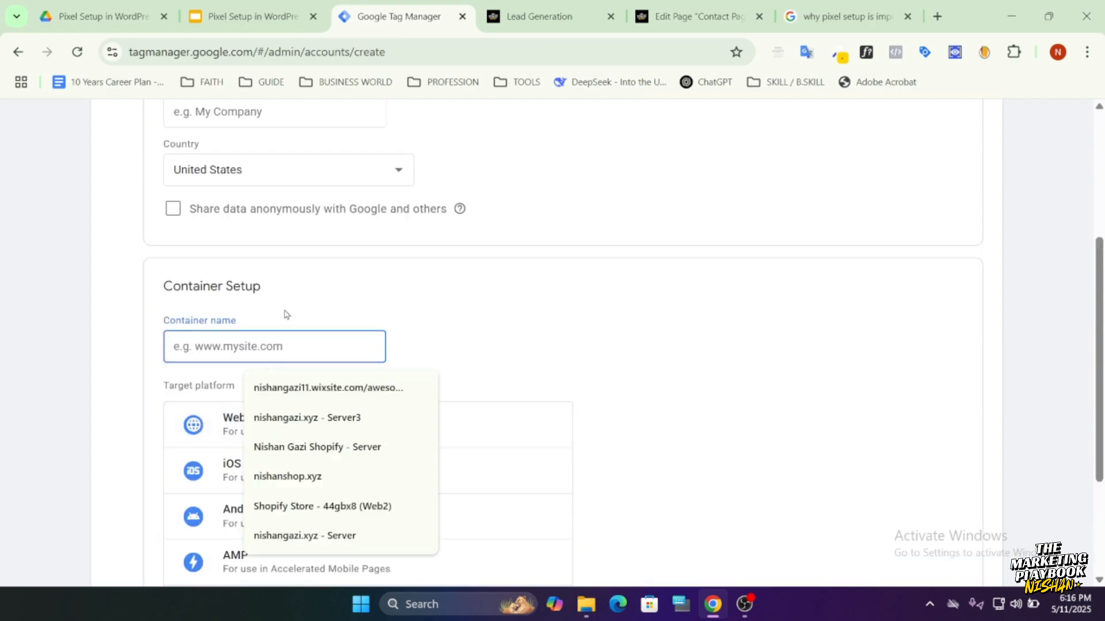
scroll(257, 342, up, 3)
click(236, 276)
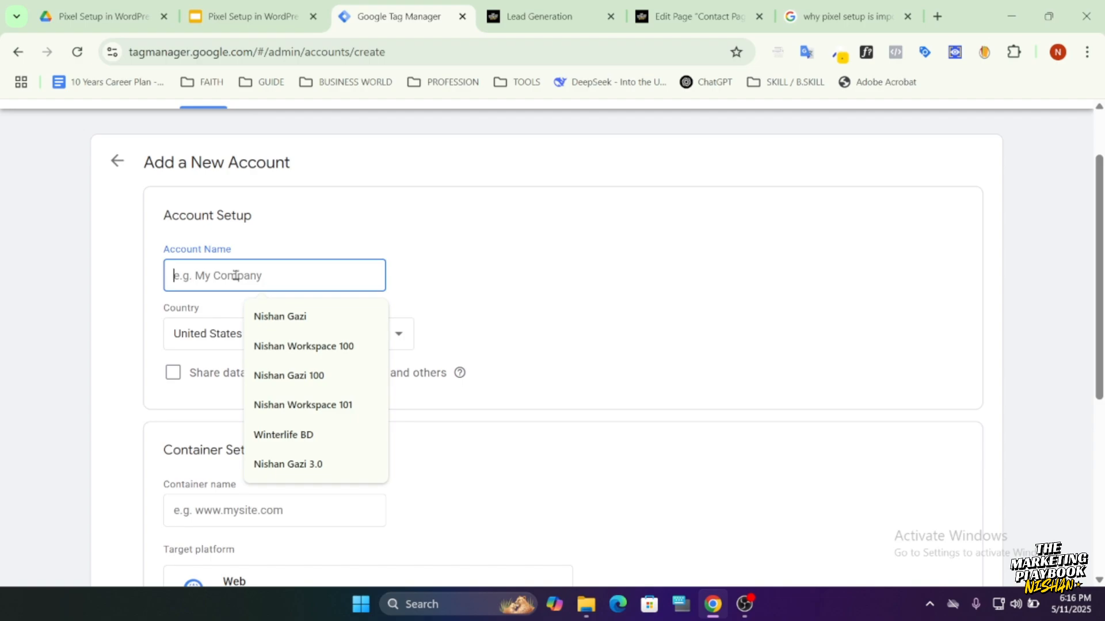
scroll(236, 276, down, 1)
Name the container "nishanshop - web", copying the site name from the Lead Generation page's address, and choose Web as the target platform.
click(237, 427)
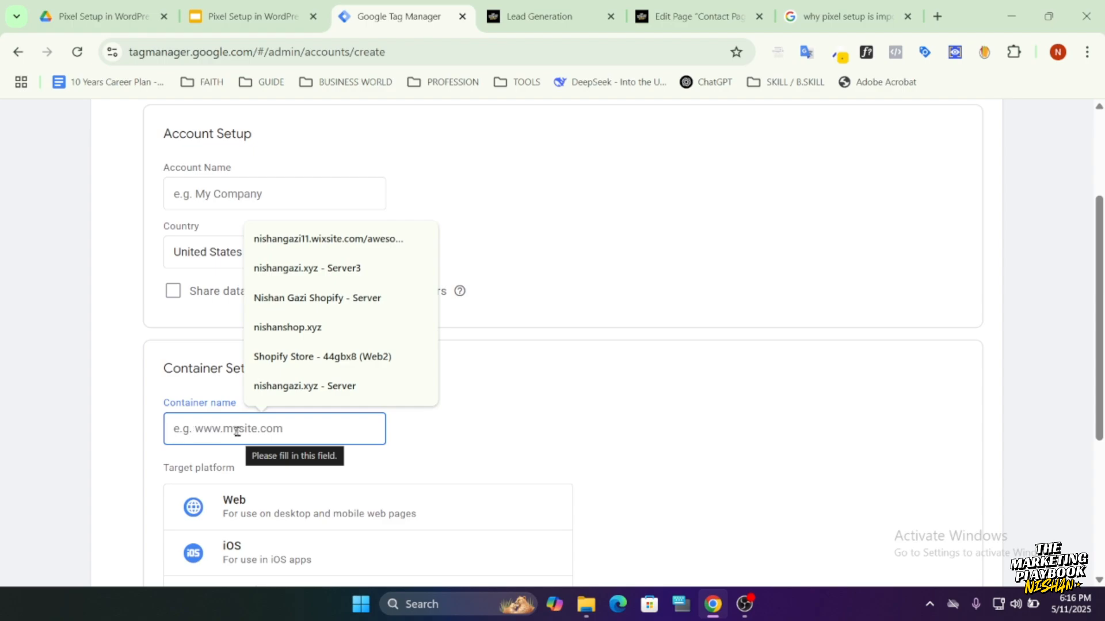
click(544, 16)
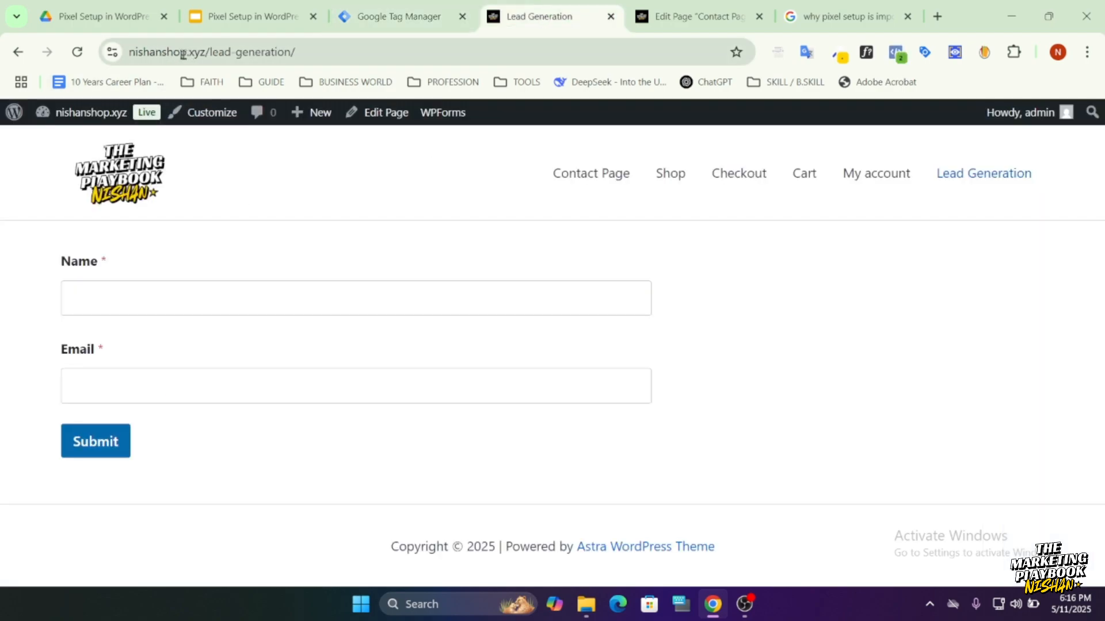
double_click(173, 56)
key(ctrl+c)
click(432, 7)
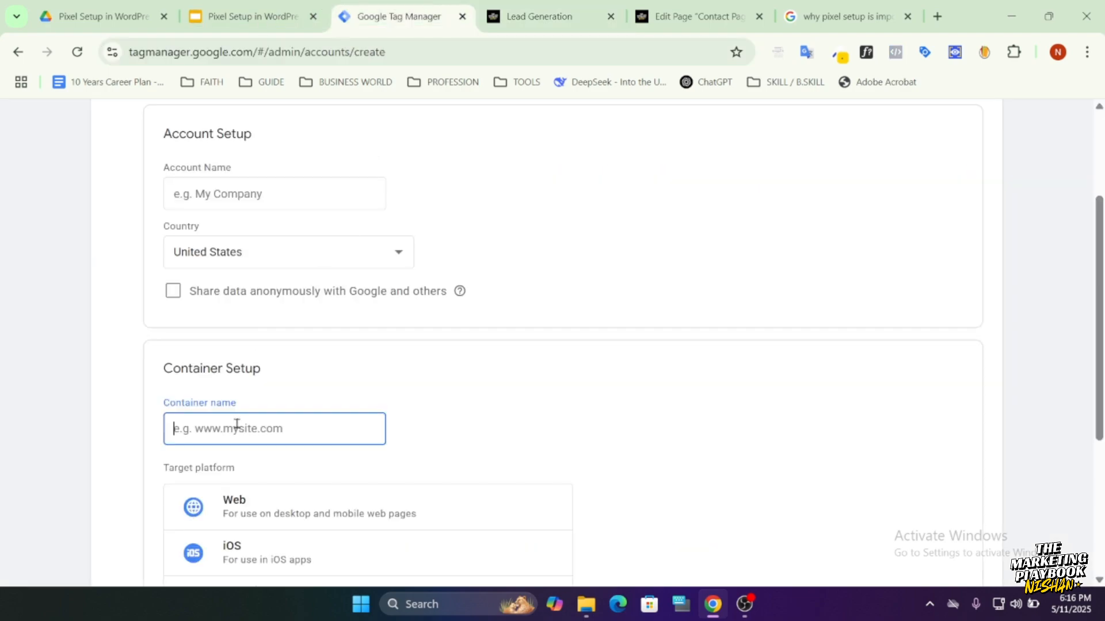
key(ctrl+v)
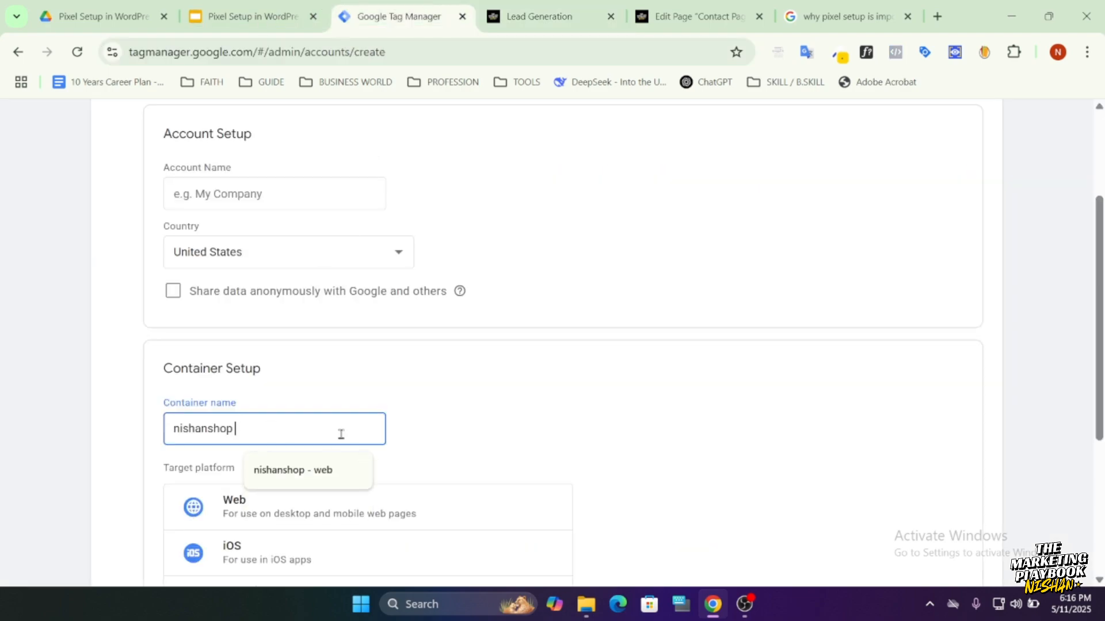
text(- web)
scroll(341, 435, down, 5)
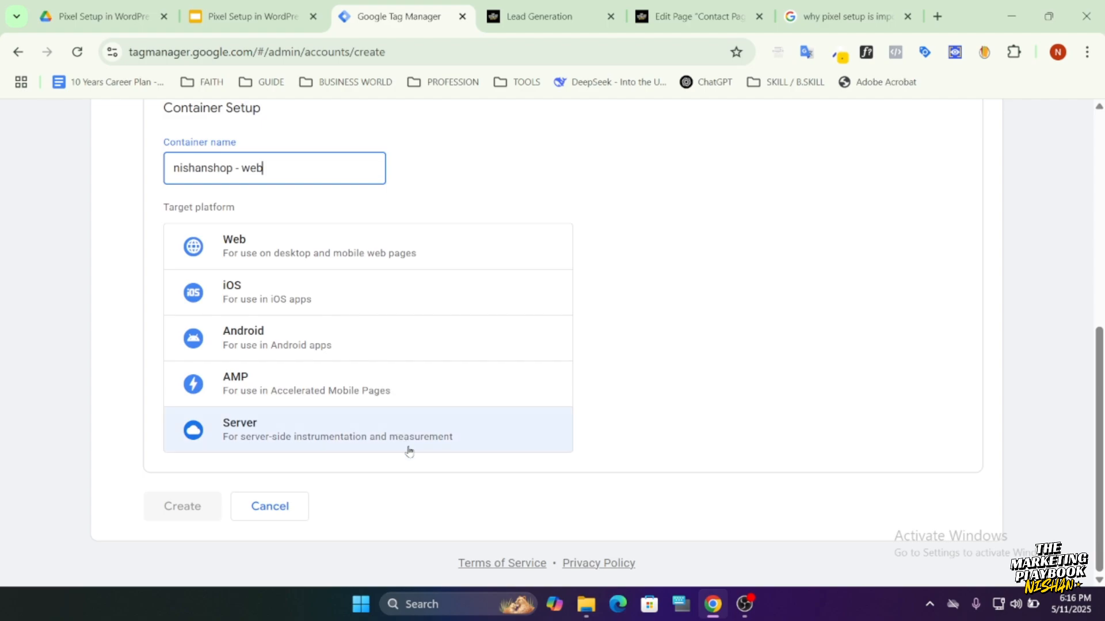
scroll(282, 509, up, 6)
scroll(284, 489, down, 3)
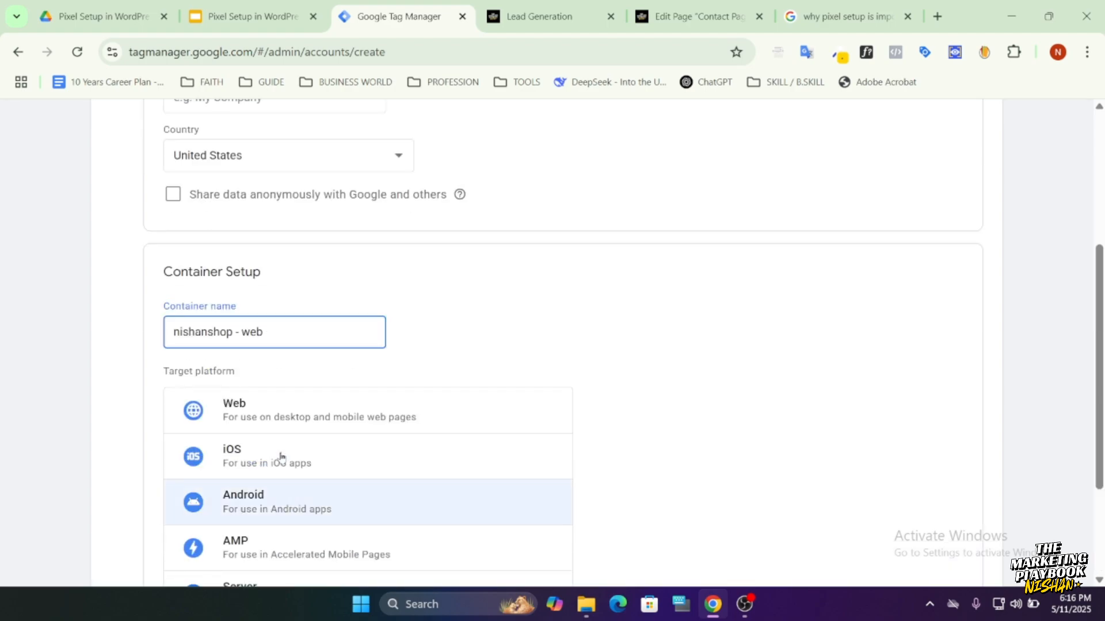
click(283, 417)
Enter the owner's name followed by 111 as the account name, review the form and leave it without creating the account.
scroll(737, 420, up, 1)
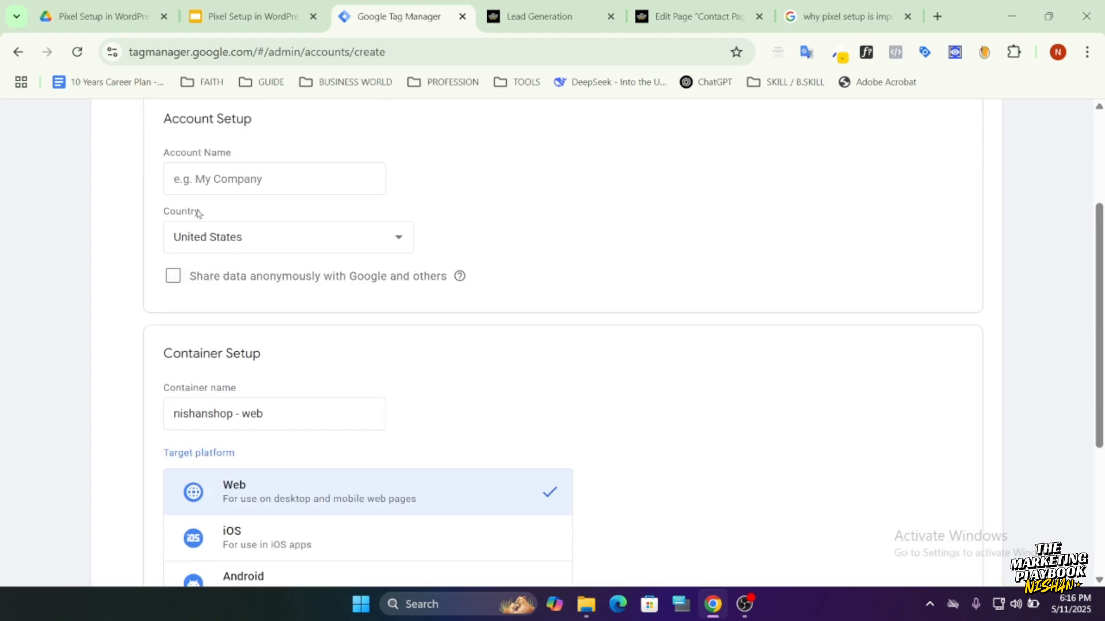
click(269, 172)
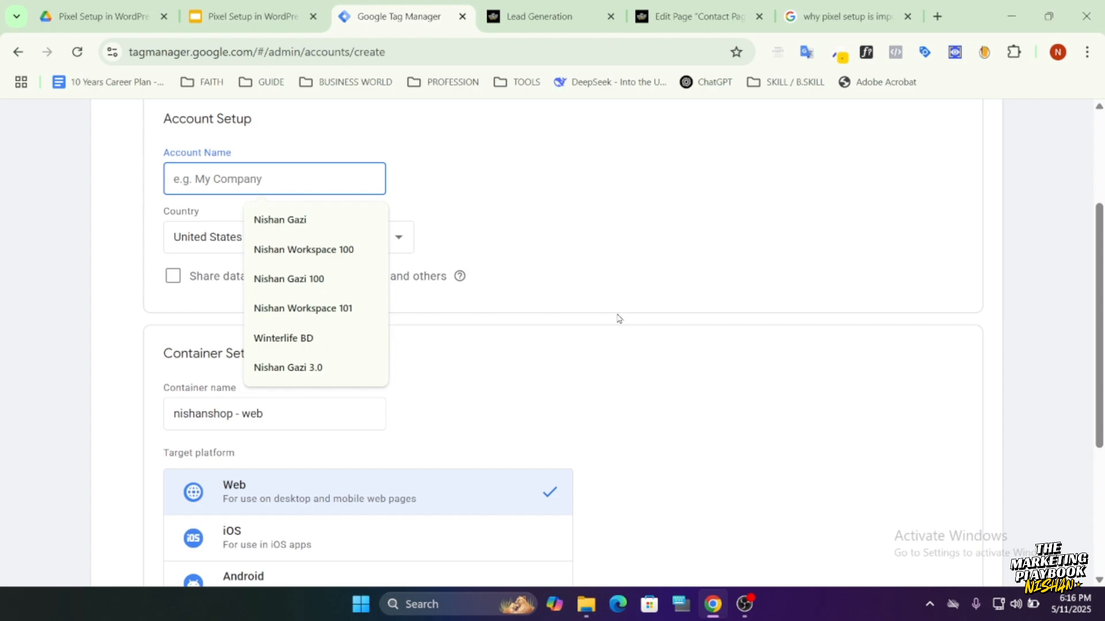
click(281, 221)
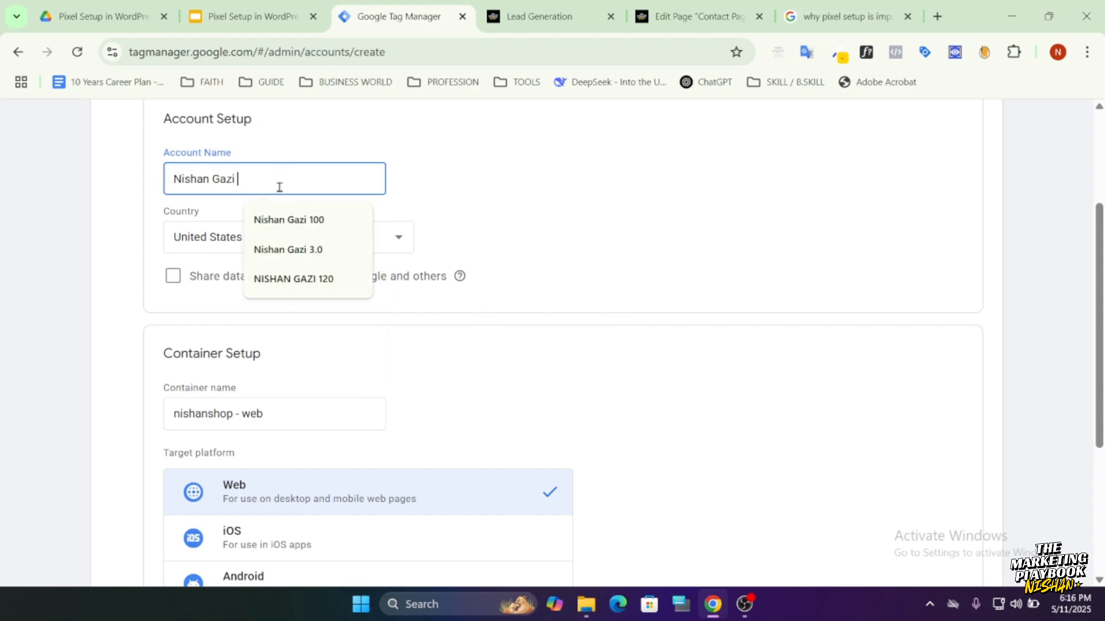
text(111)
scroll(721, 256, down, 3)
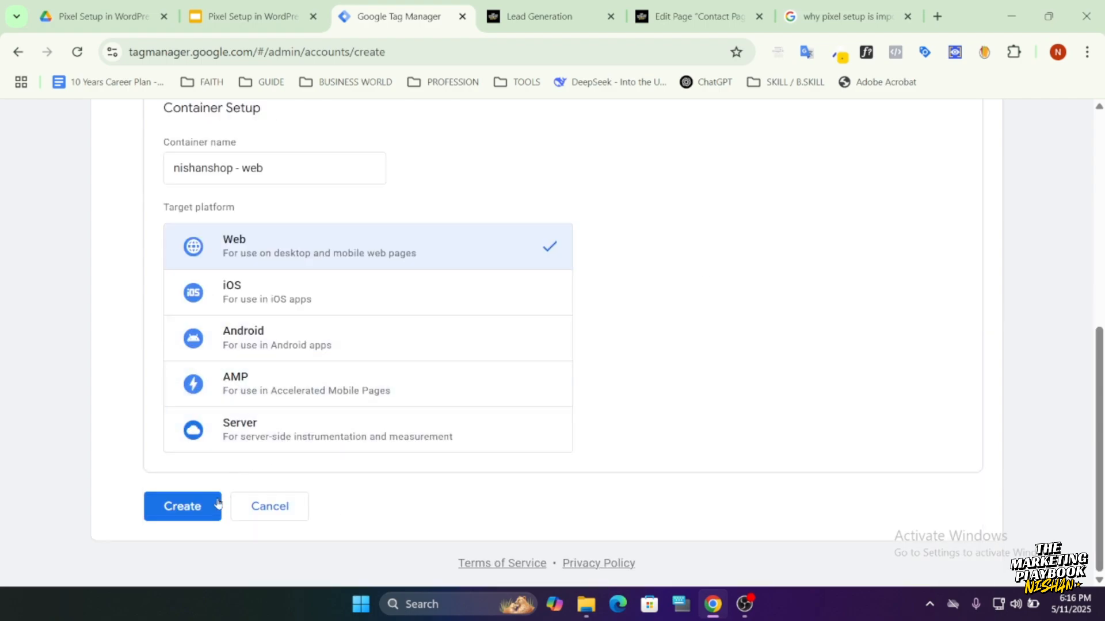
scroll(190, 512, up, 4)
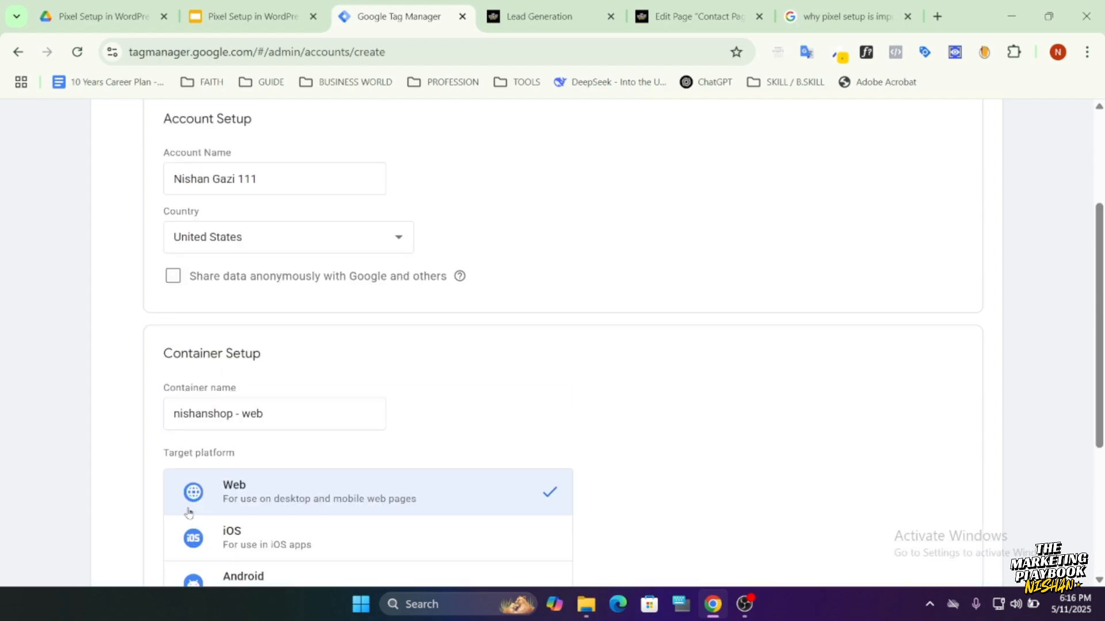
scroll(158, 401, up, 3)
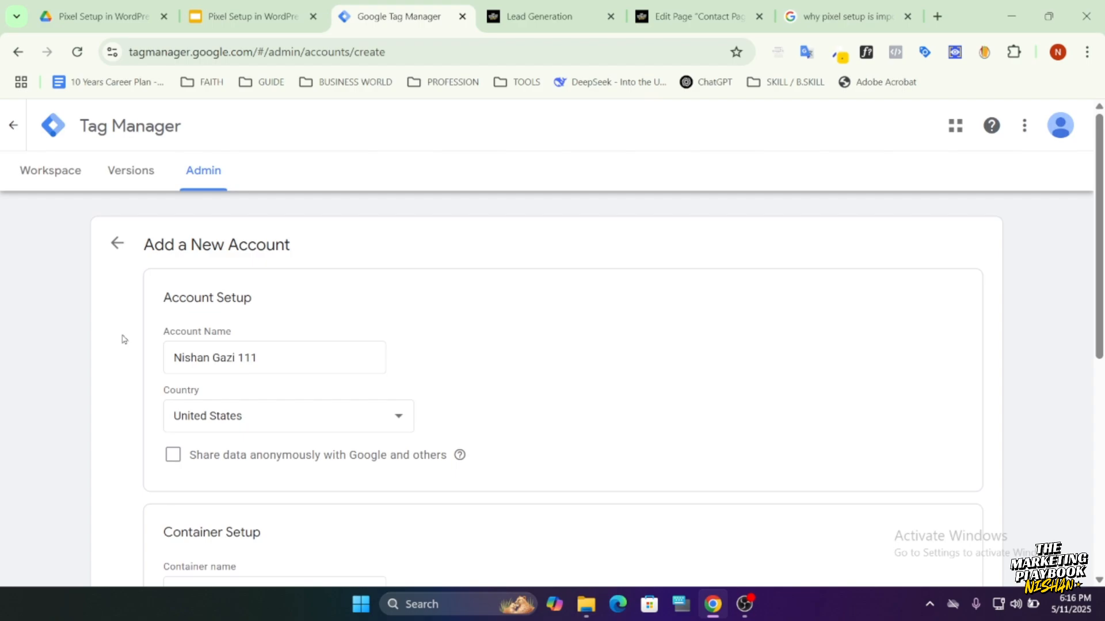
click(118, 243)
Open the Demo - NishanShop - Web container of the Training AC account and view its Tag Manager installation code.
click(236, 125)
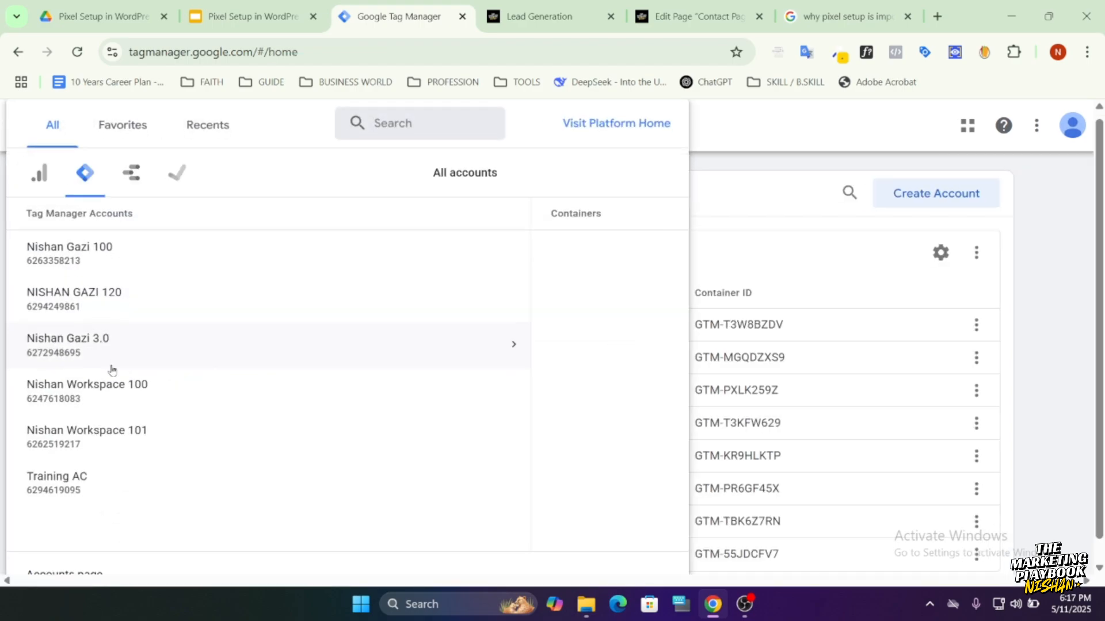
click(55, 490)
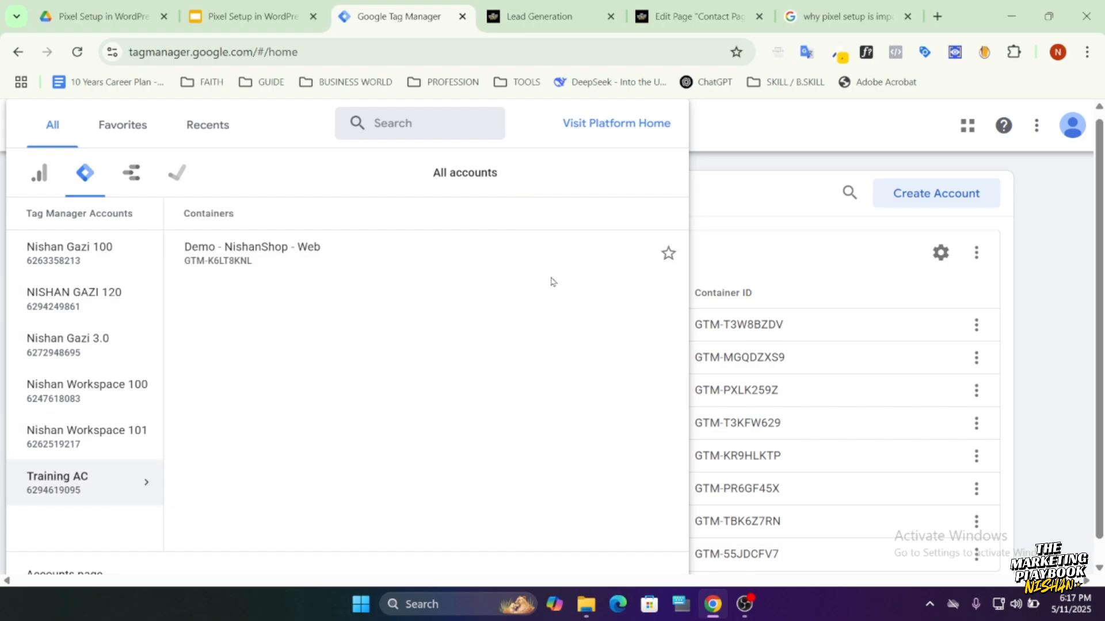
click(254, 259)
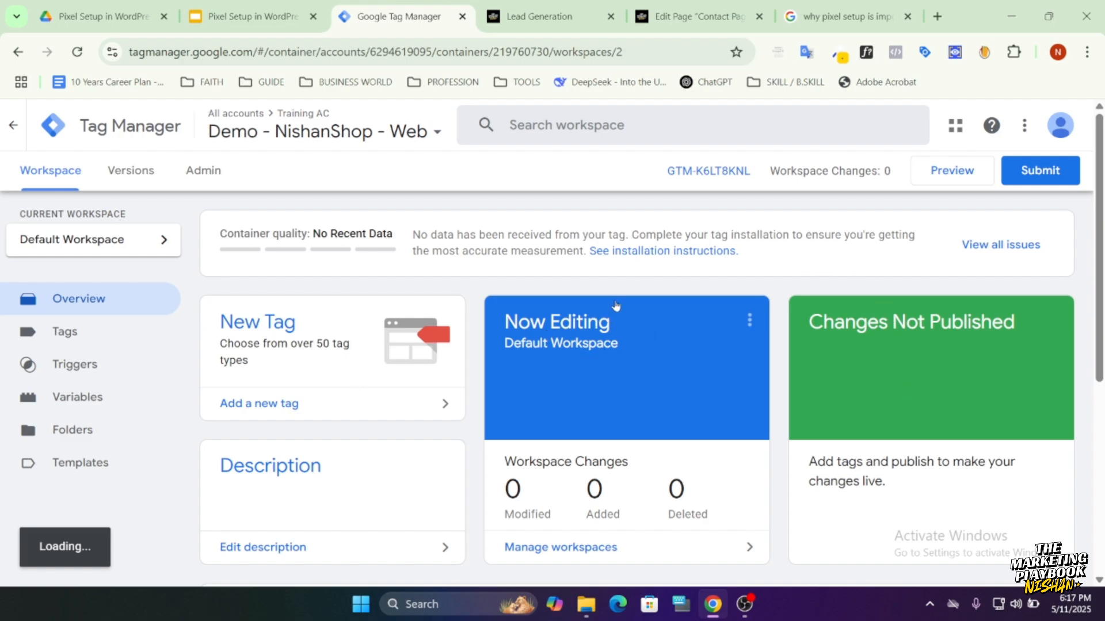
click(708, 172)
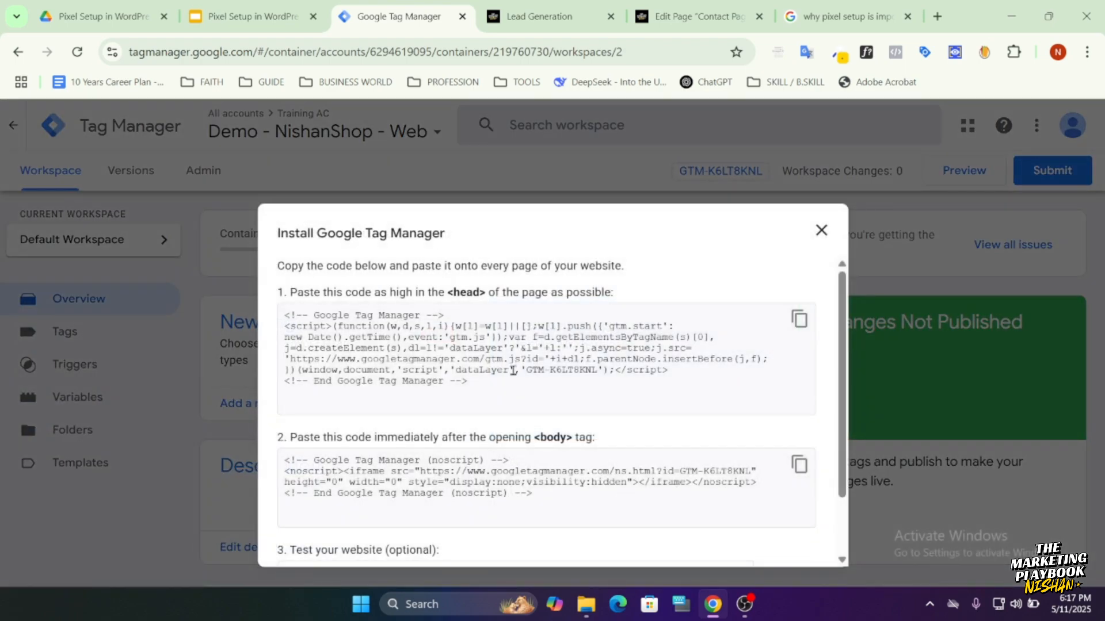
click(821, 231)
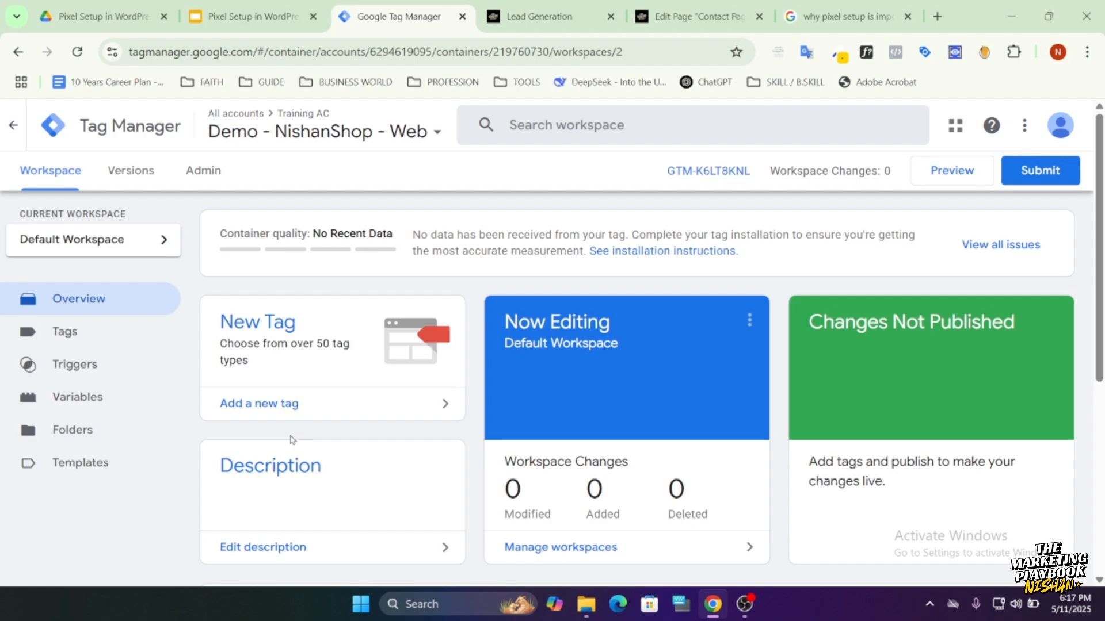
Search the community tag template gallery for "facebook" and add the Facebook Pixel template by facebookarchive to the workspace.
click(118, 463)
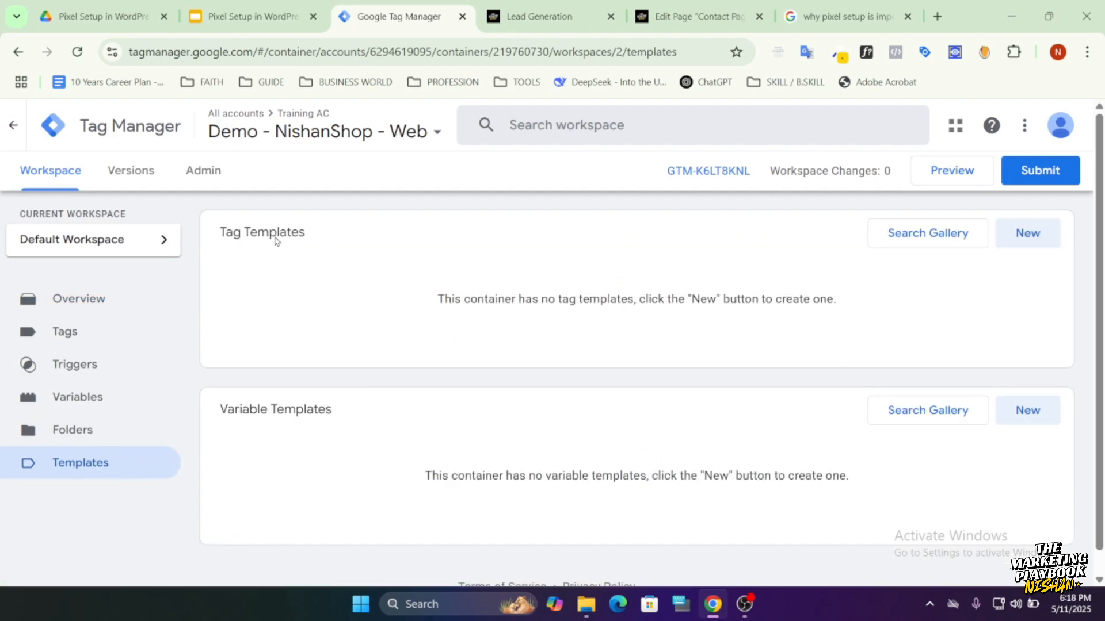
click(903, 242)
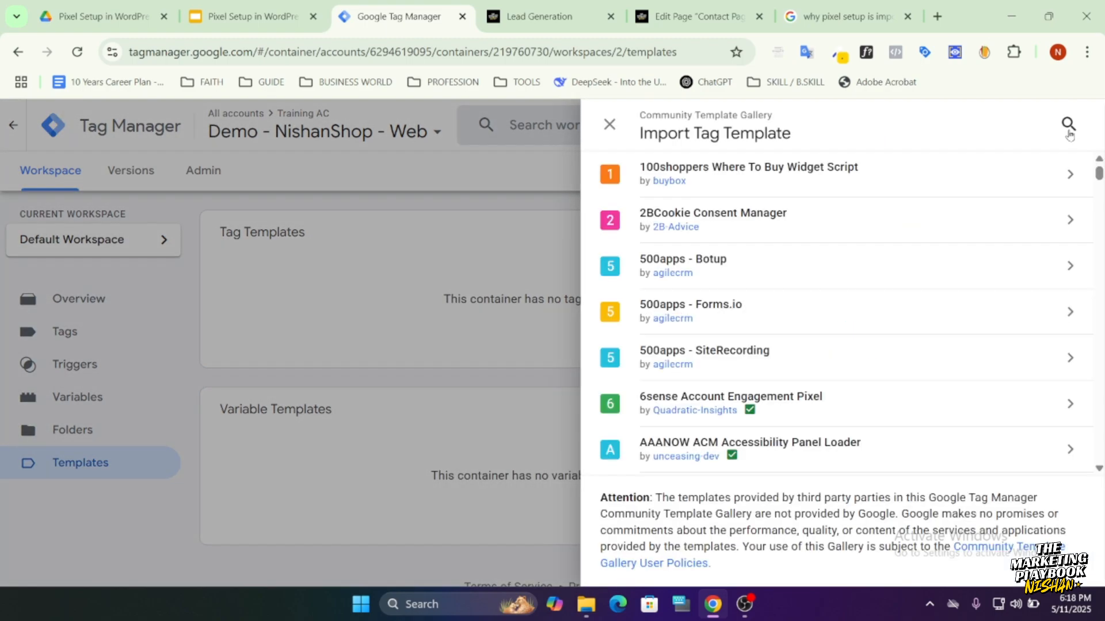
click(1068, 124)
text(facebook)
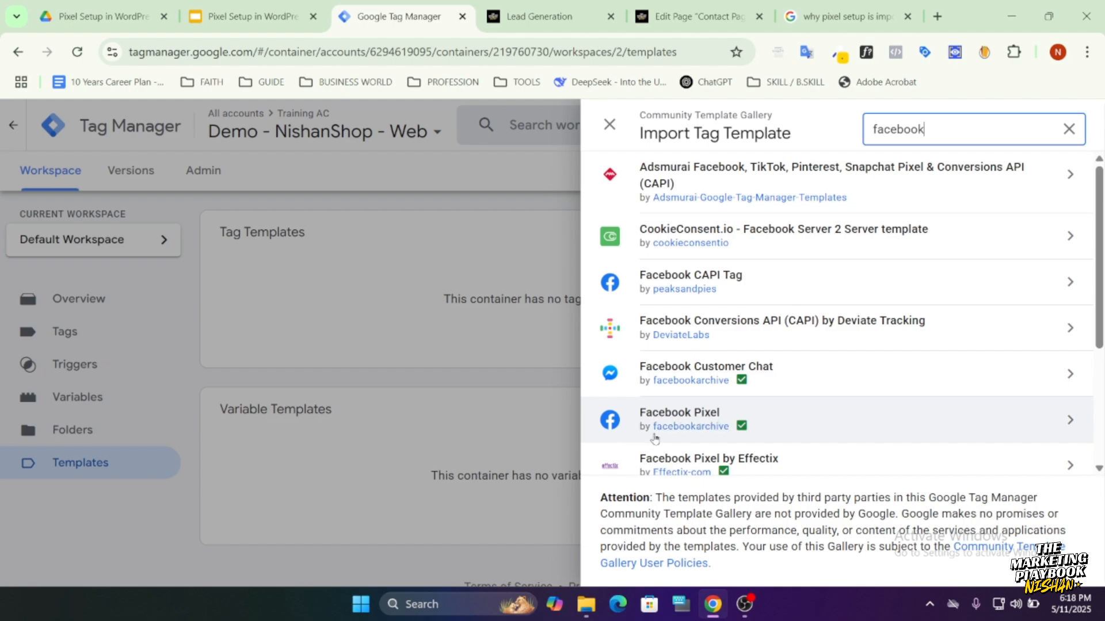
click(752, 427)
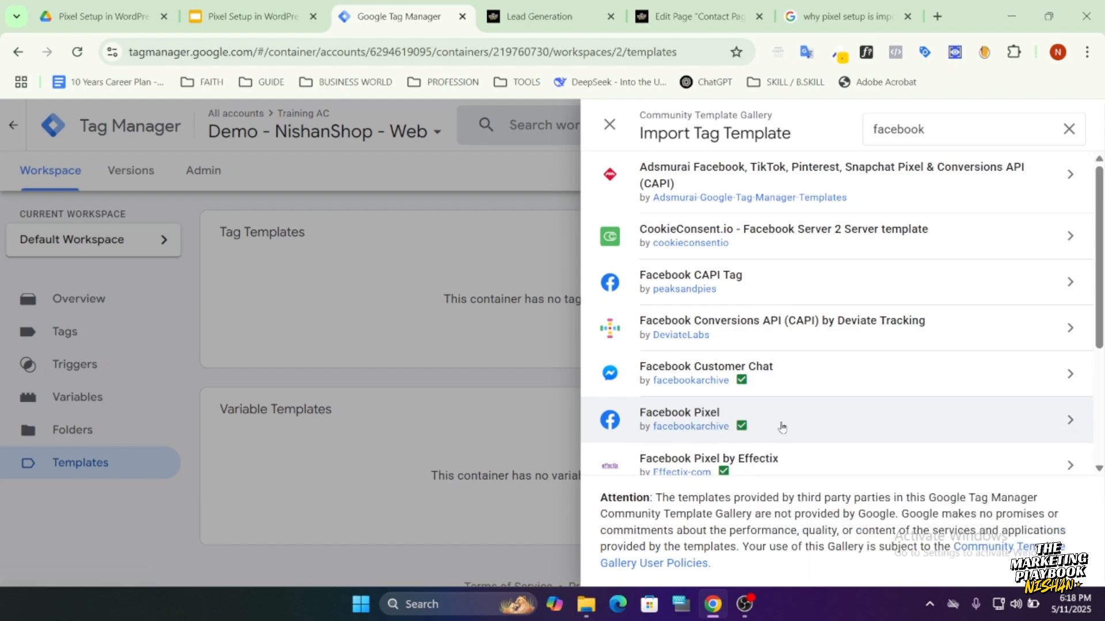
click(797, 426)
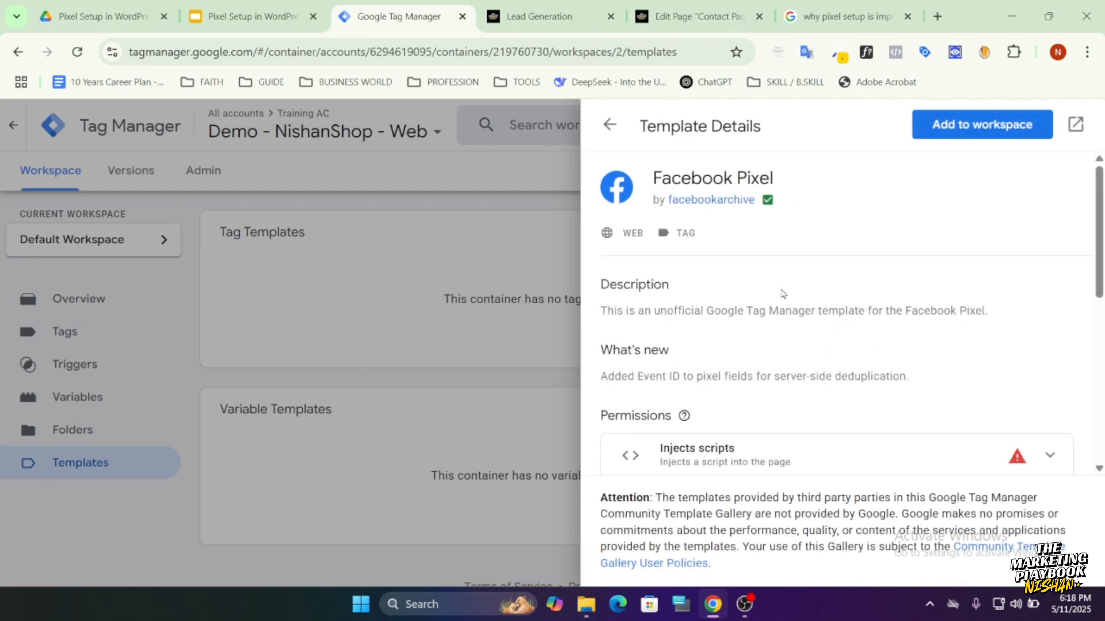
click(970, 139)
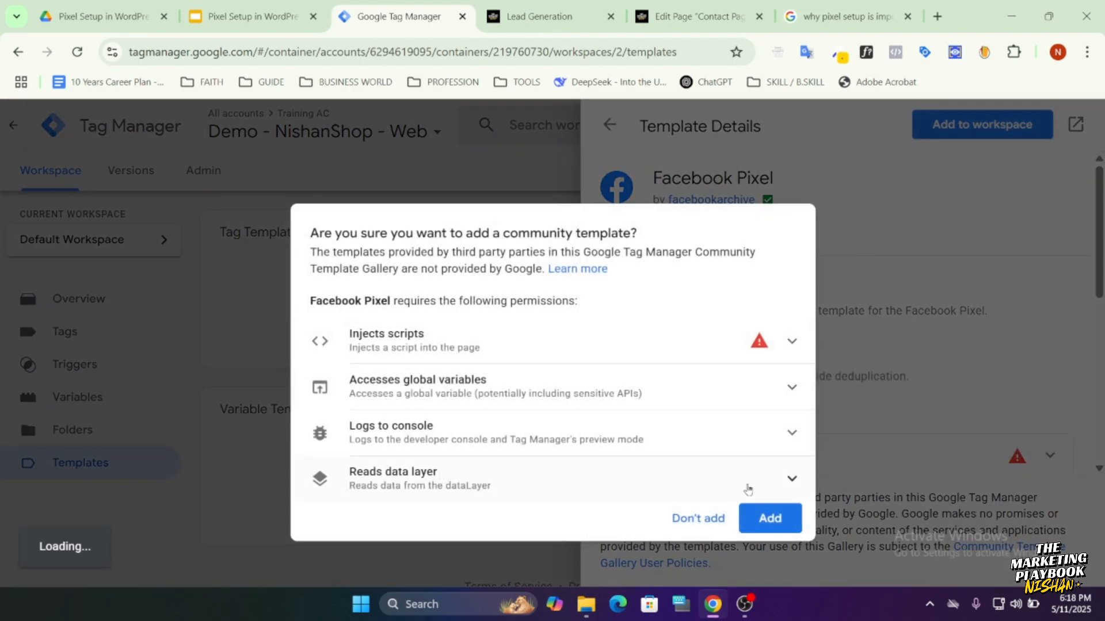
click(770, 517)
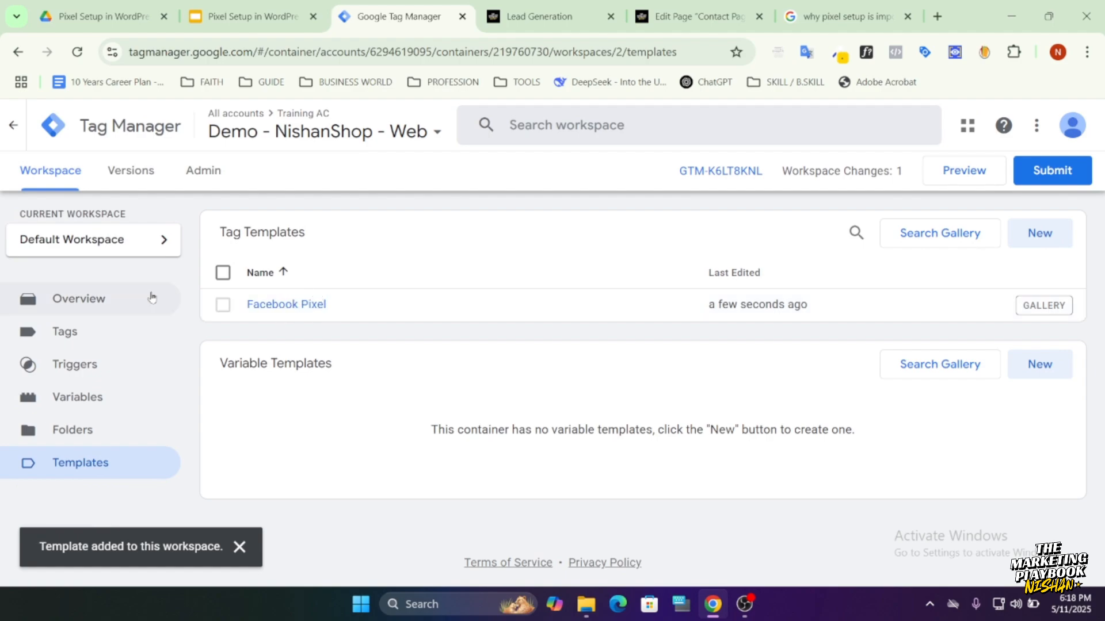
Open Meta Business Suite at business.facebook.com in a new browser tab next to Tag Manager.
right_click(383, 26)
click(433, 41)
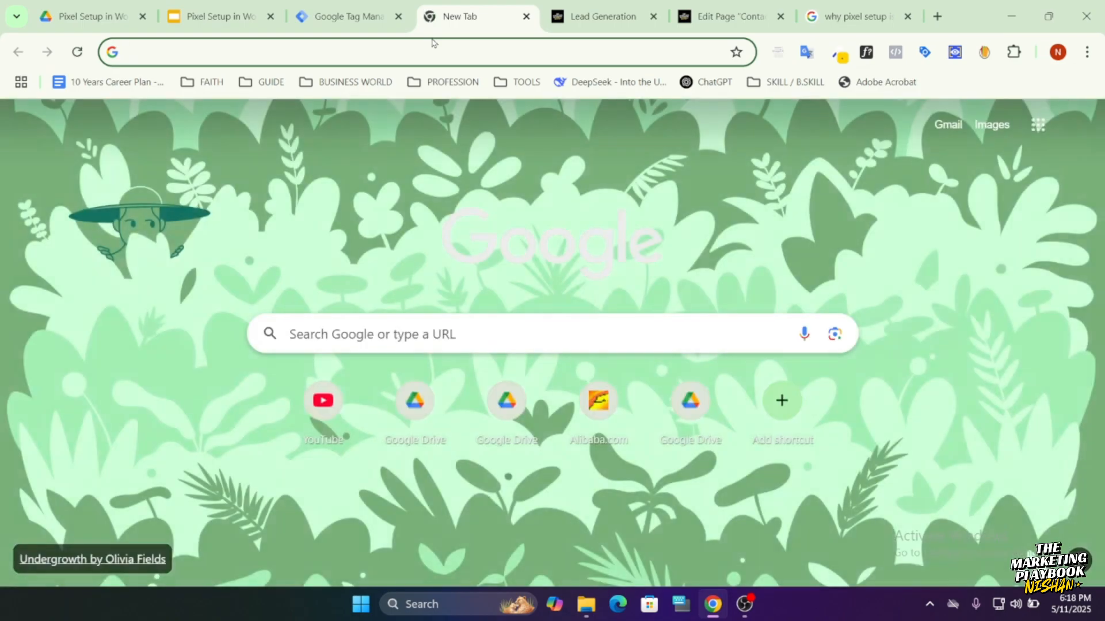
text(busi)
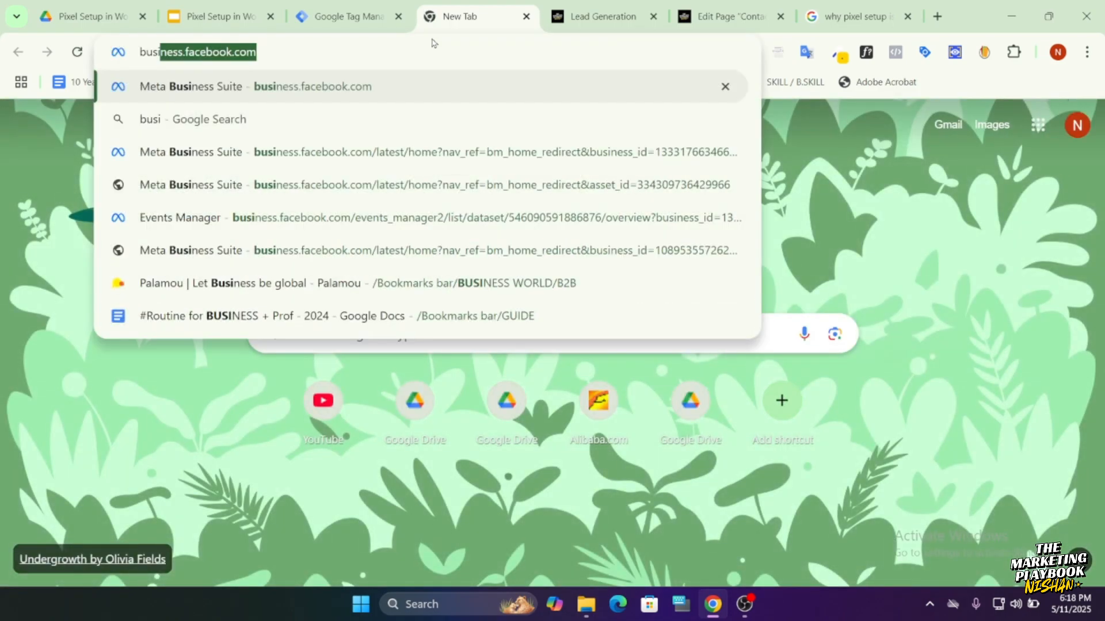
text(ness.facebook.com)
key(Return)
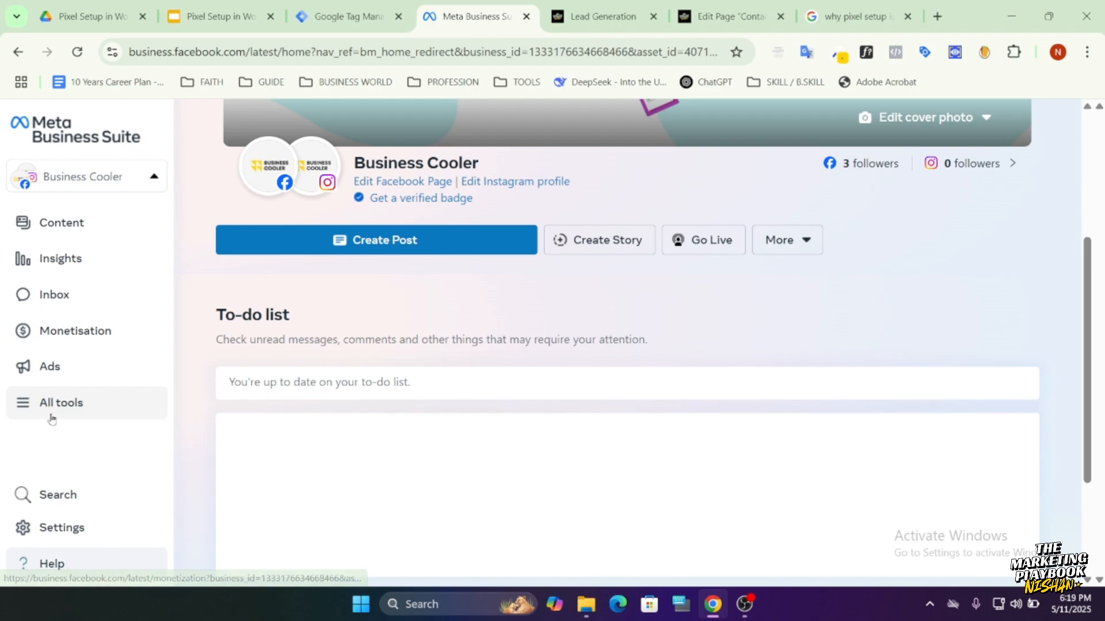
Open Events Manager from the full list of Meta business tools and close the leftover Meta Business Suite page.
click(57, 412)
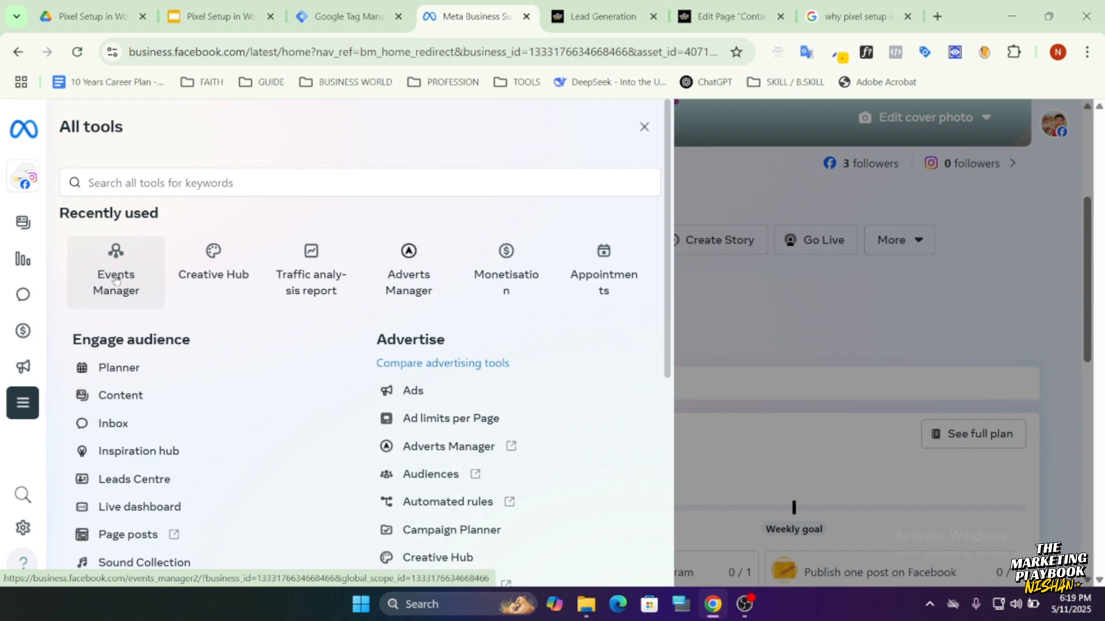
scroll(249, 399, down, 5)
scroll(223, 412, up, 5)
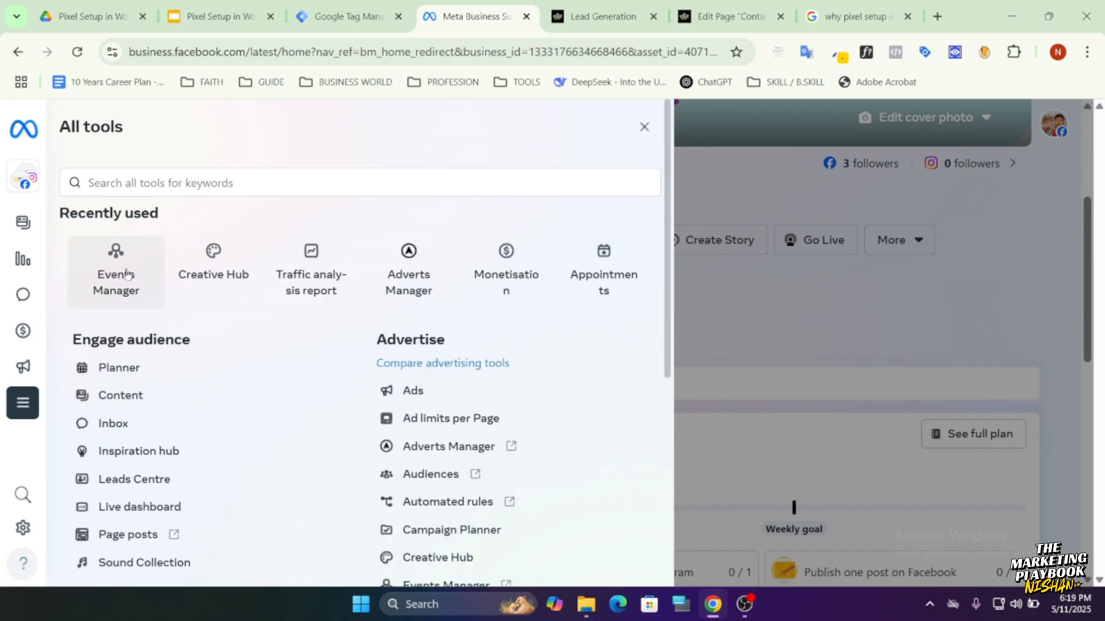
scroll(461, 358, down, 6)
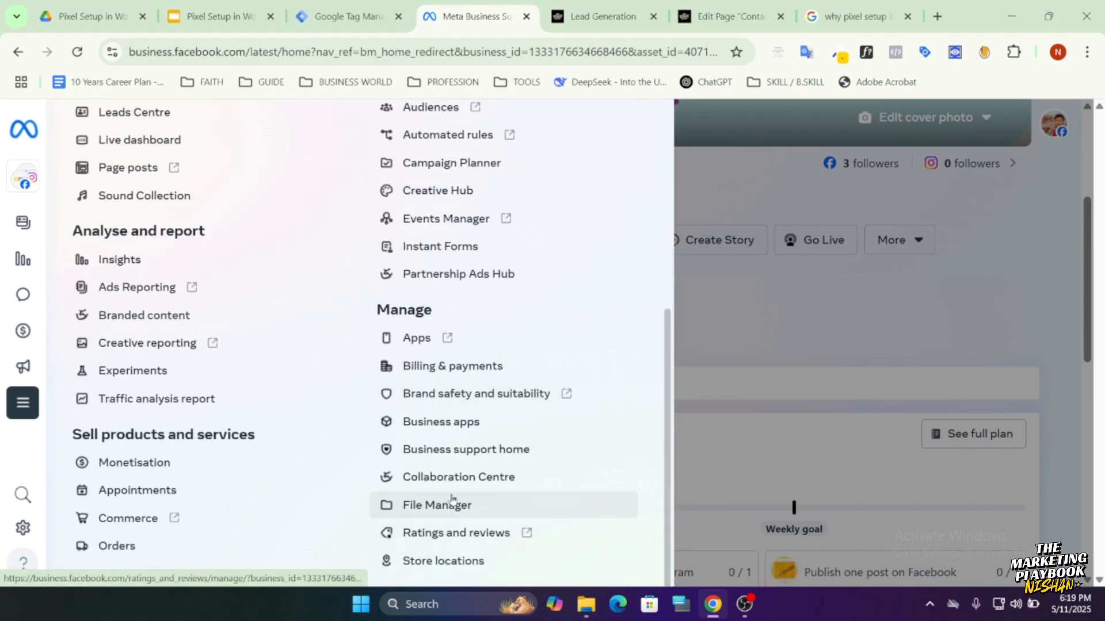
scroll(452, 504, up, 2)
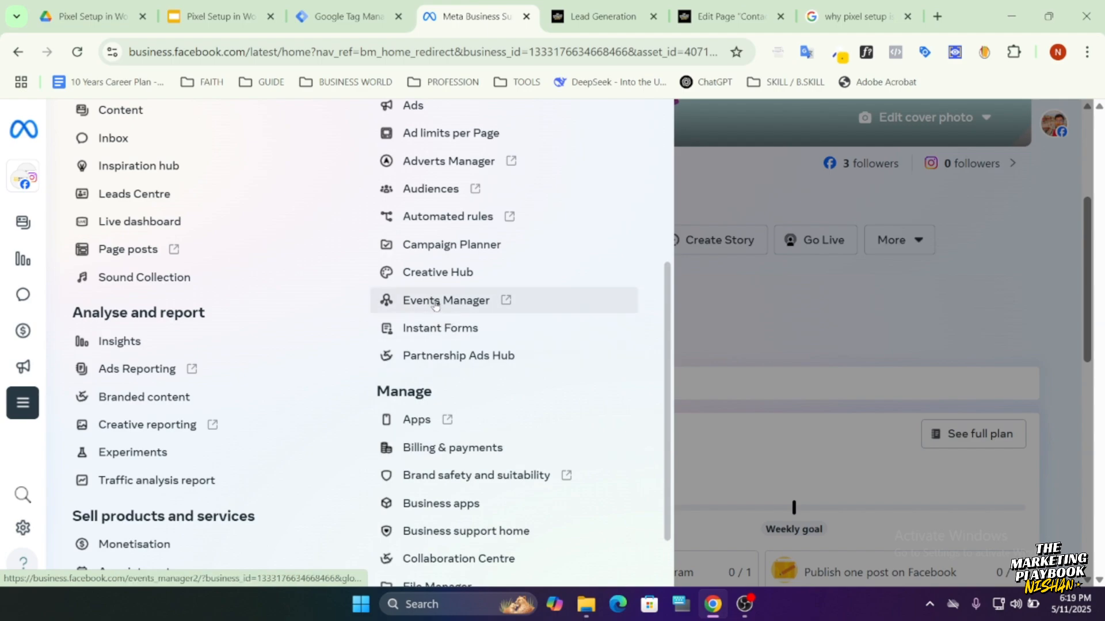
scroll(264, 377, up, 4)
click(113, 271)
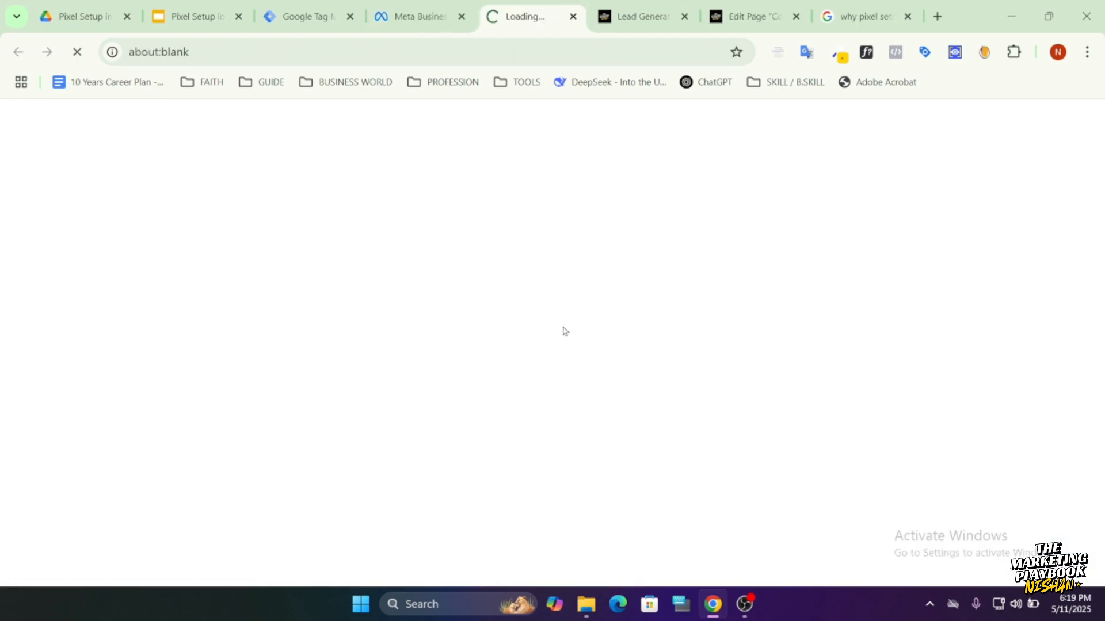
middle_click(409, 16)
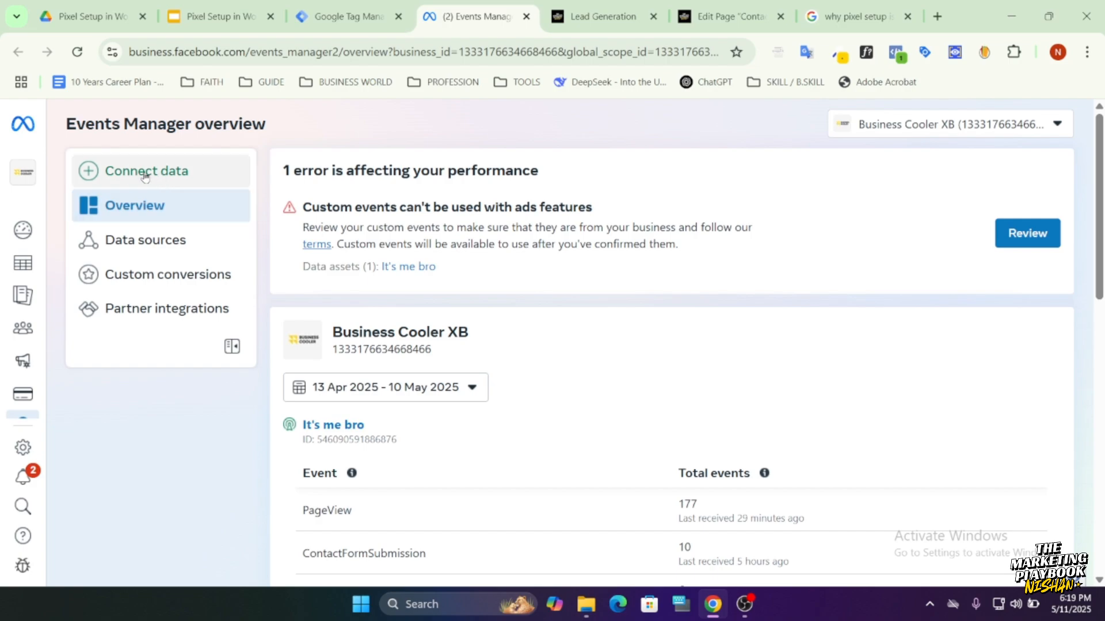
Open the Demo for Training dataset among the data sources and copy its dataset ID from the dataset's settings.
click(172, 241)
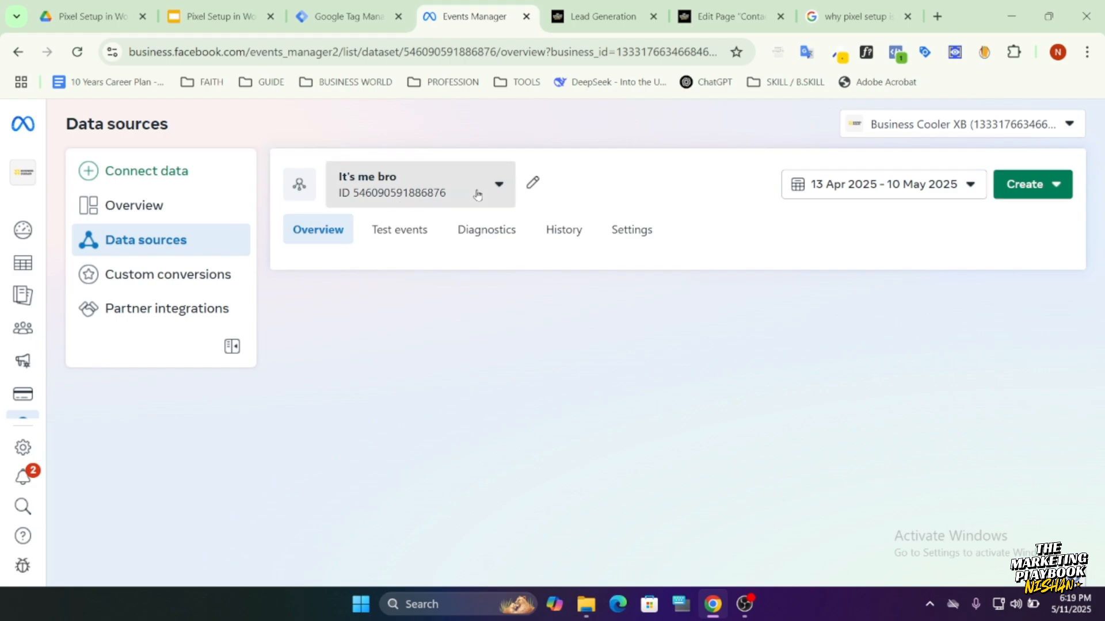
click(478, 196)
click(424, 335)
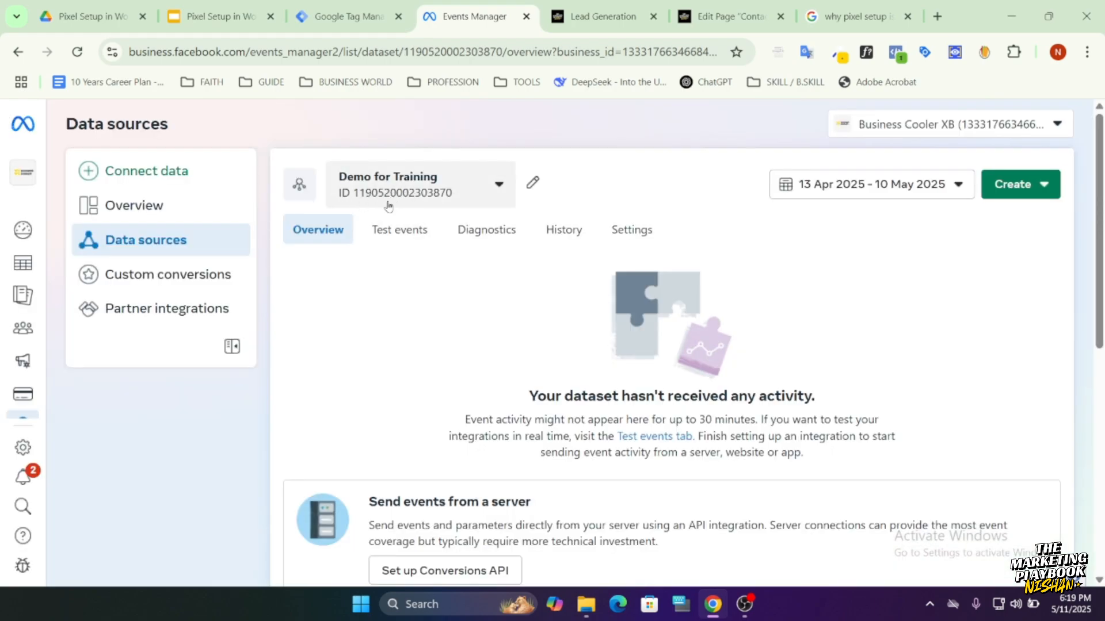
click(632, 233)
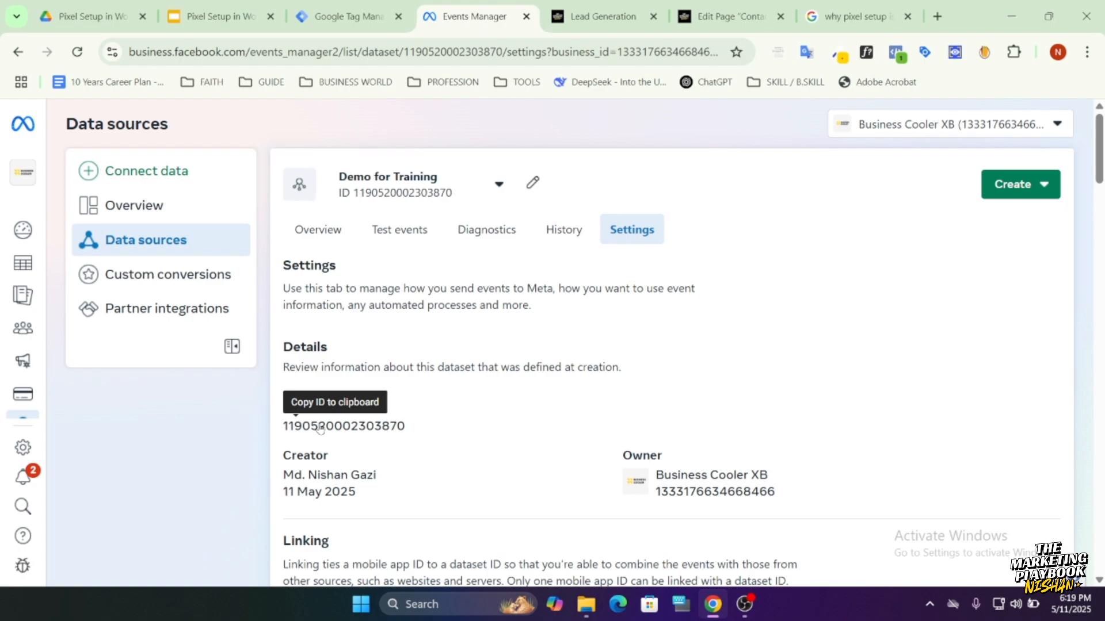
click(320, 429)
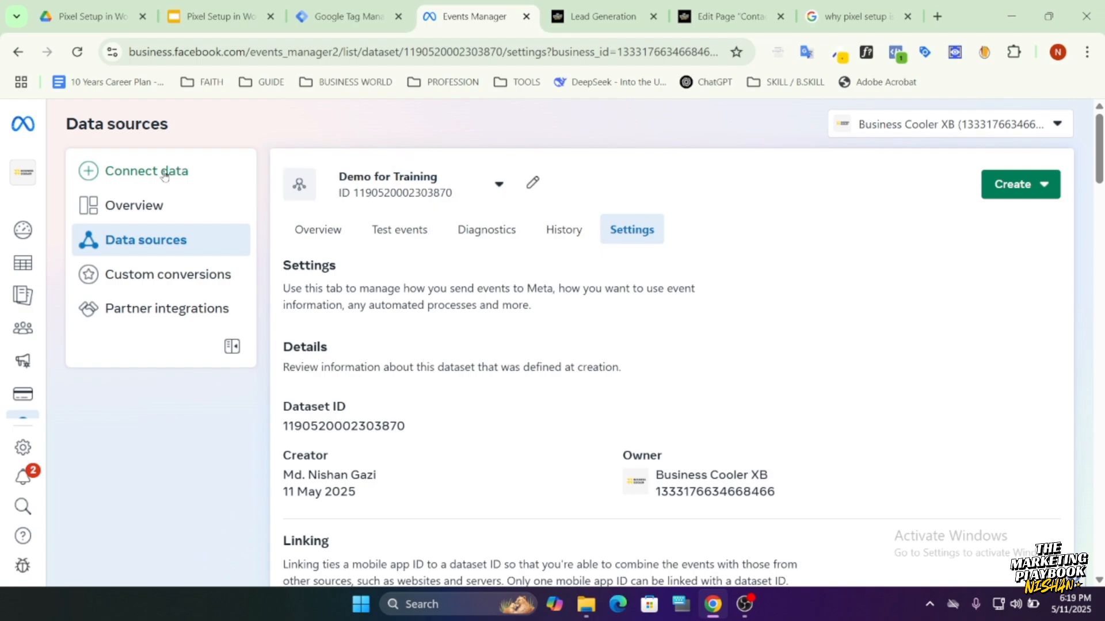
Start connecting a new Web data source with a new dataset named "abc", and leave the dialog without creating it.
click(132, 172)
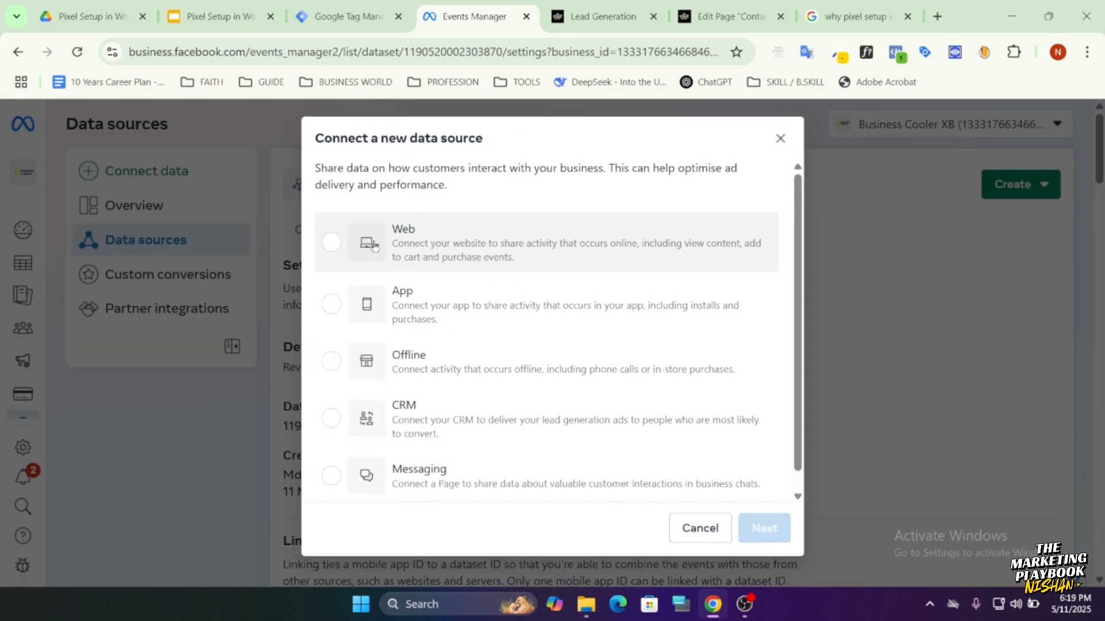
click(406, 262)
scroll(587, 397, down, 1)
click(762, 527)
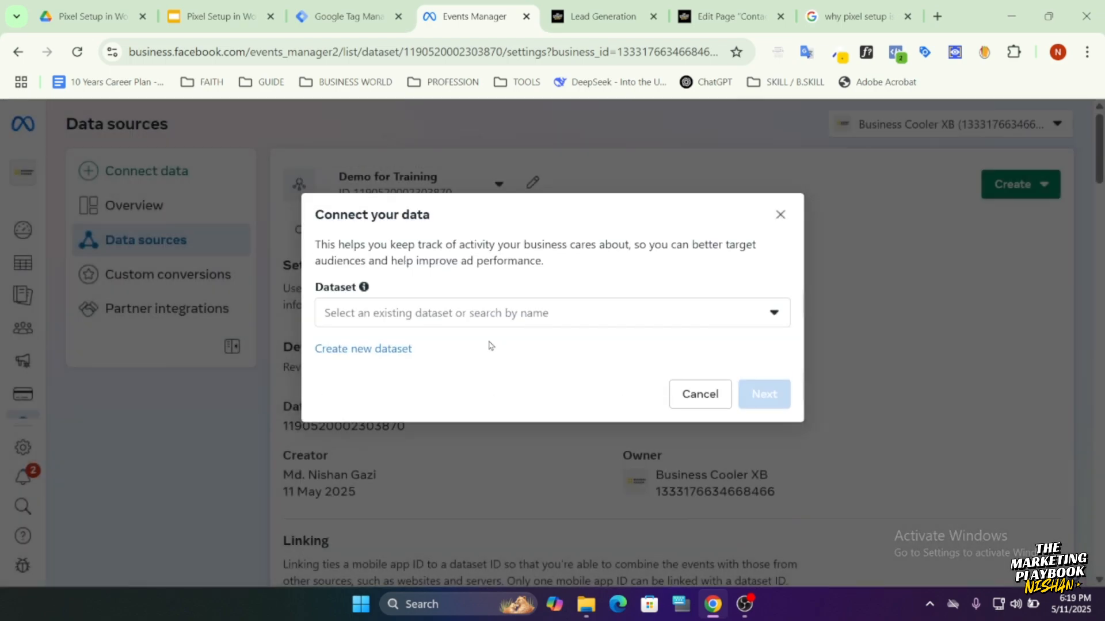
click(350, 349)
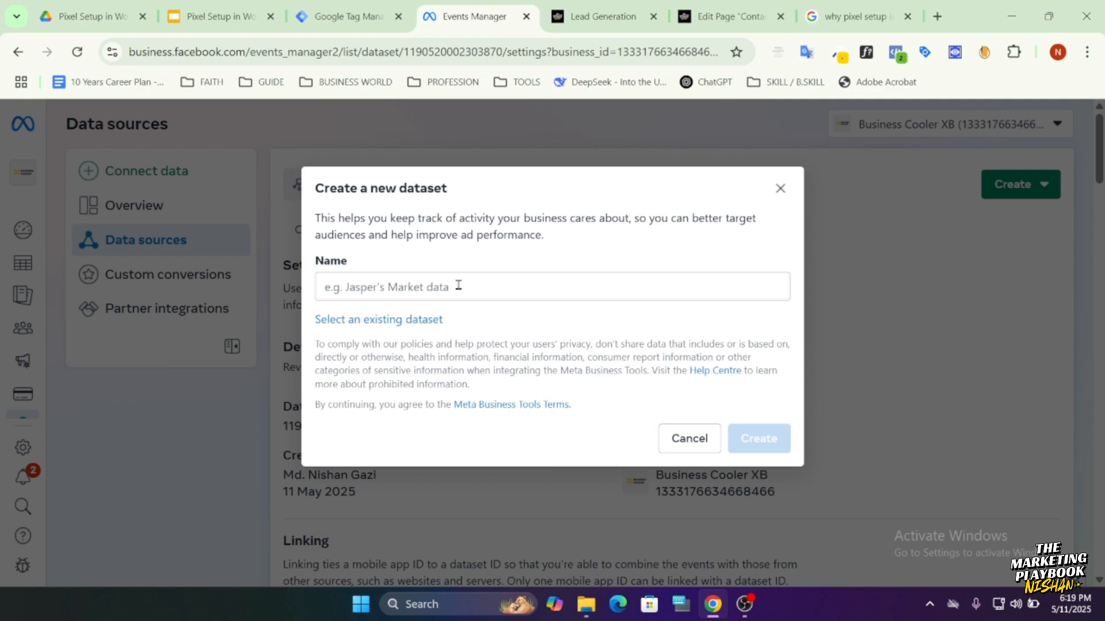
click(458, 286)
text(abc)
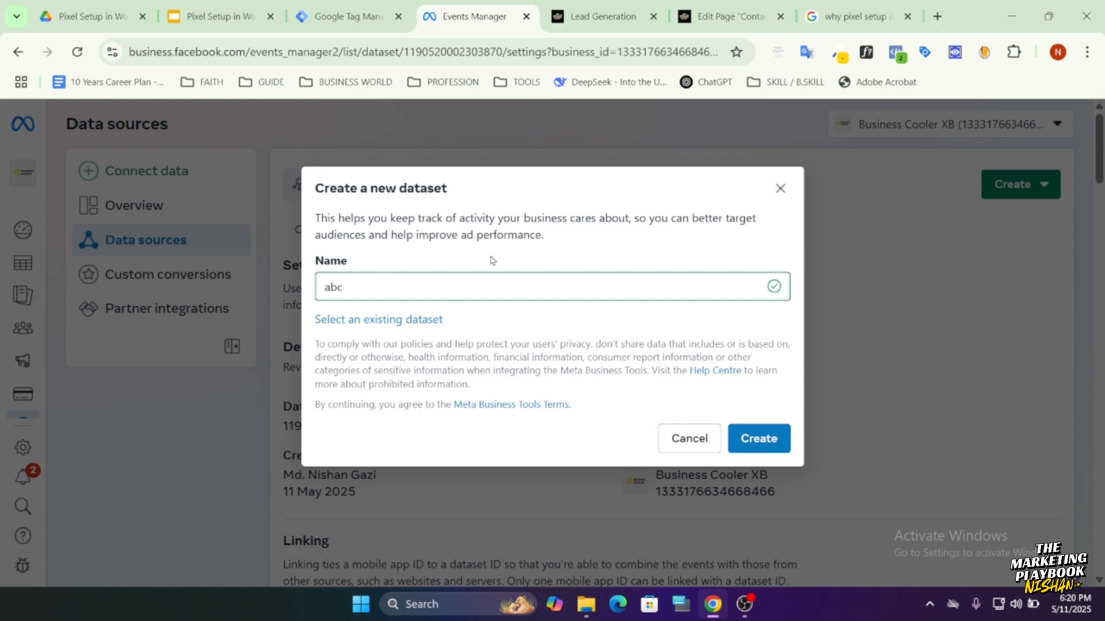
click(780, 186)
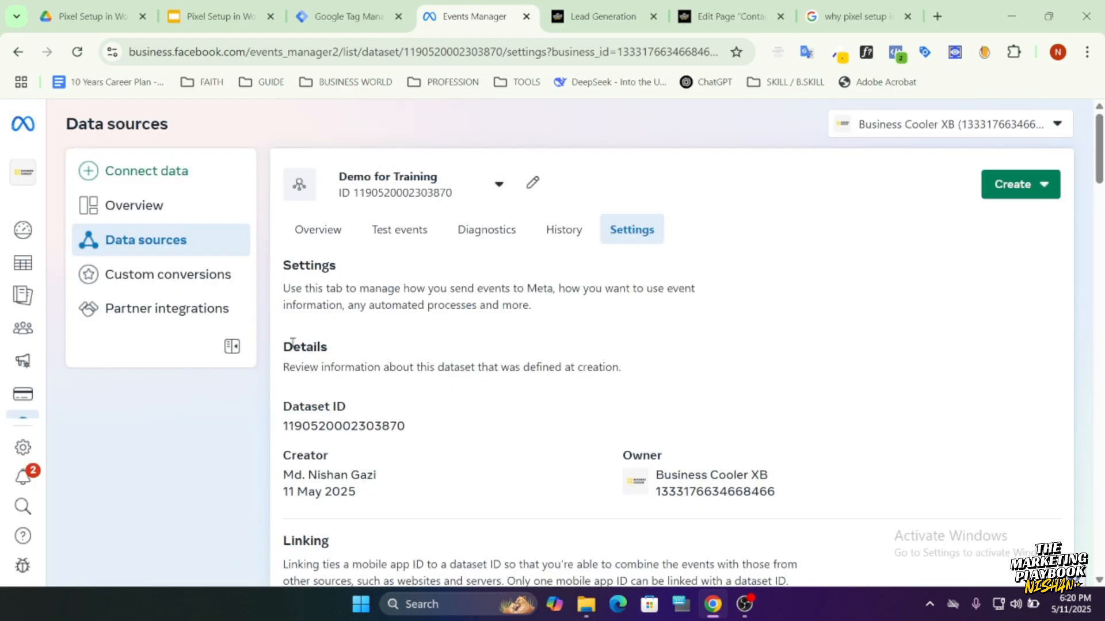
Review the overview of the Demo for Training dataset, including its options for sending events.
click(336, 239)
scroll(478, 419, down, 7)
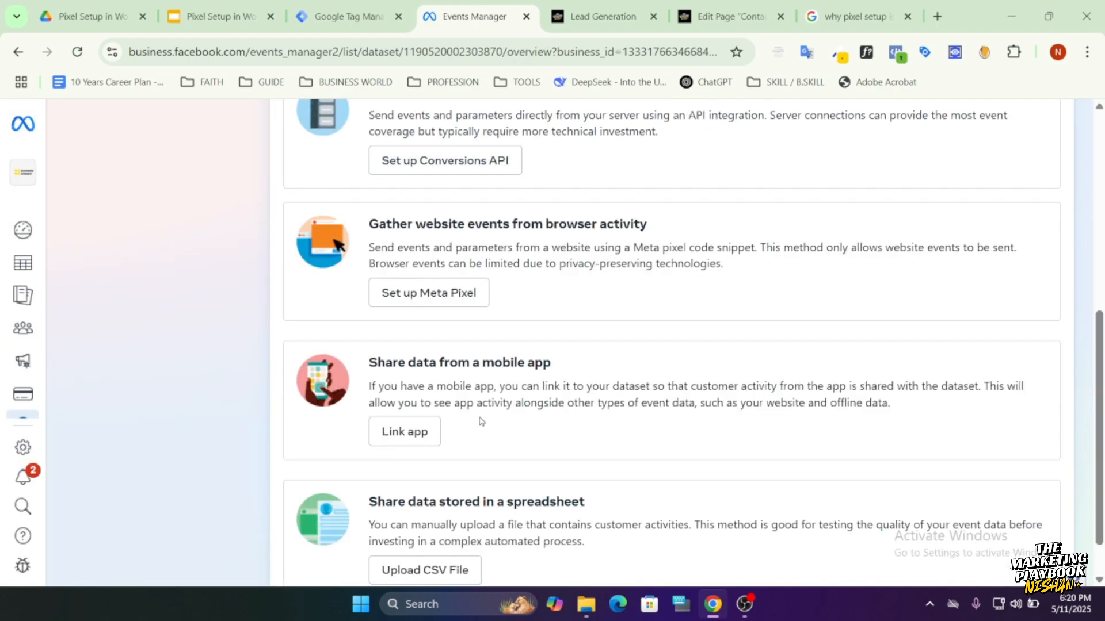
scroll(498, 441, up, 7)
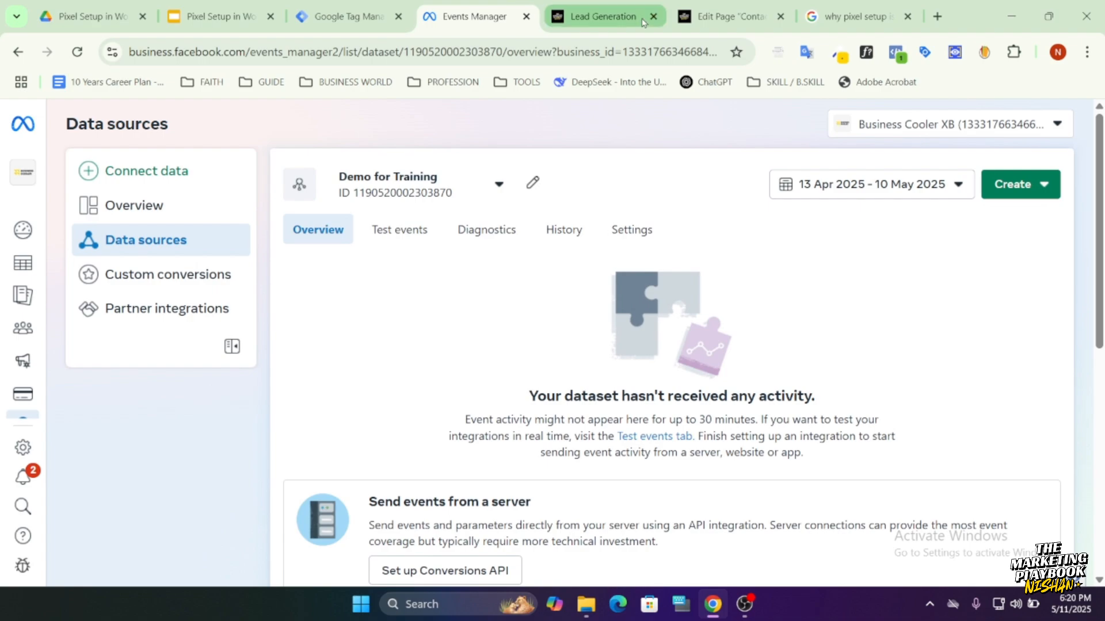
Switch to the WordPress admin's installed plugins and copy the plugin name GTM4WP.
click(603, 16)
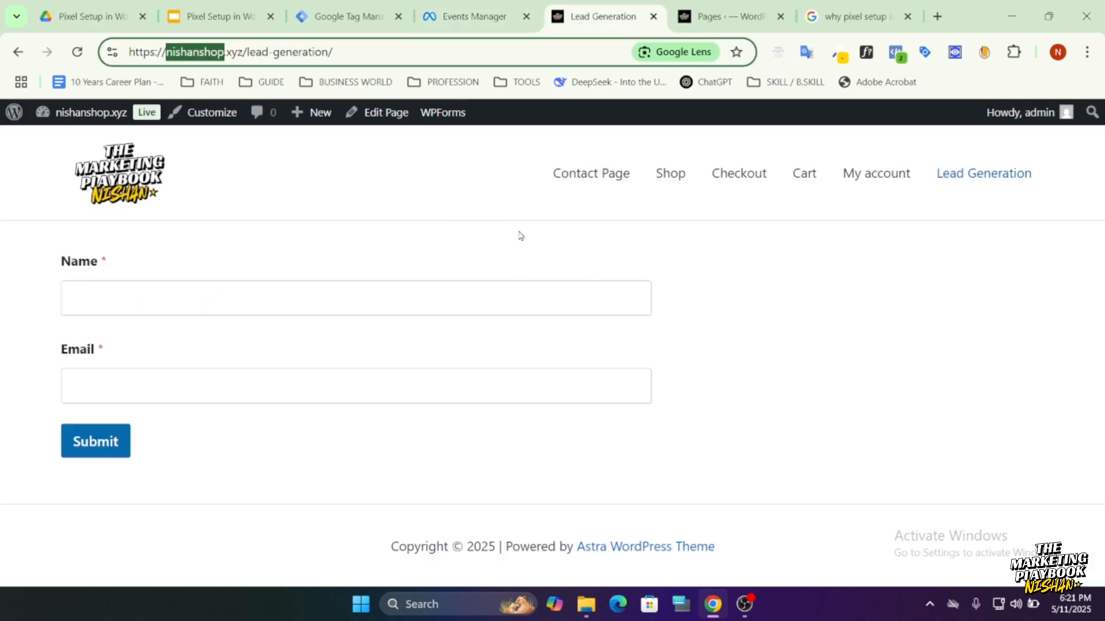
click(727, 17)
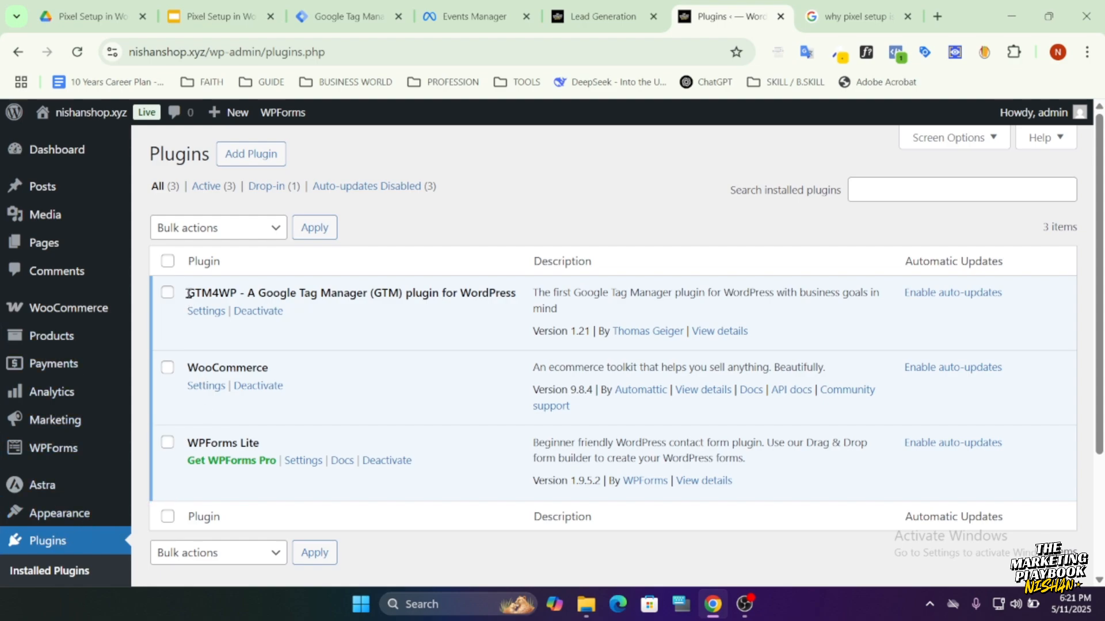
double_click(224, 296)
key(ctrl+c)
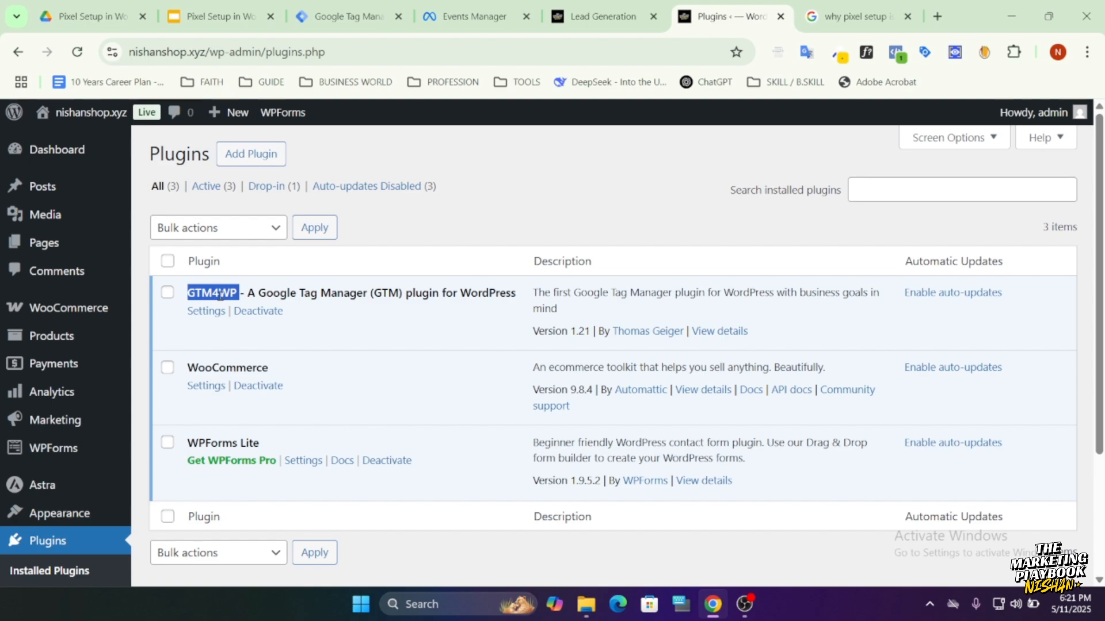
click(224, 299)
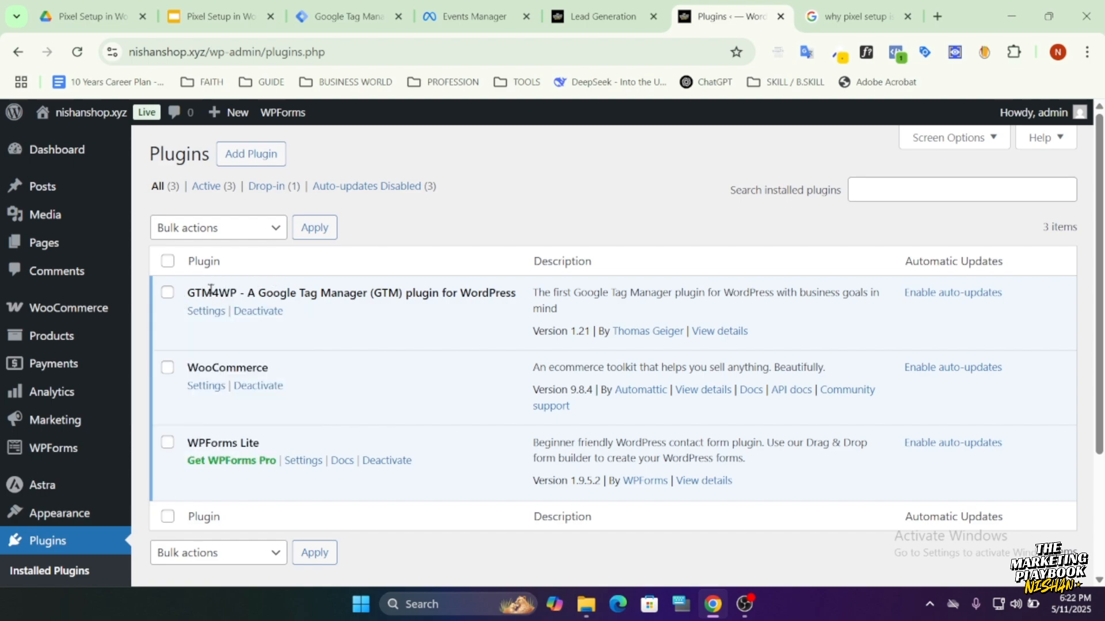
Search the WordPress plugins available to add for GTM4WP, check its installation status and clear the search.
click(248, 166)
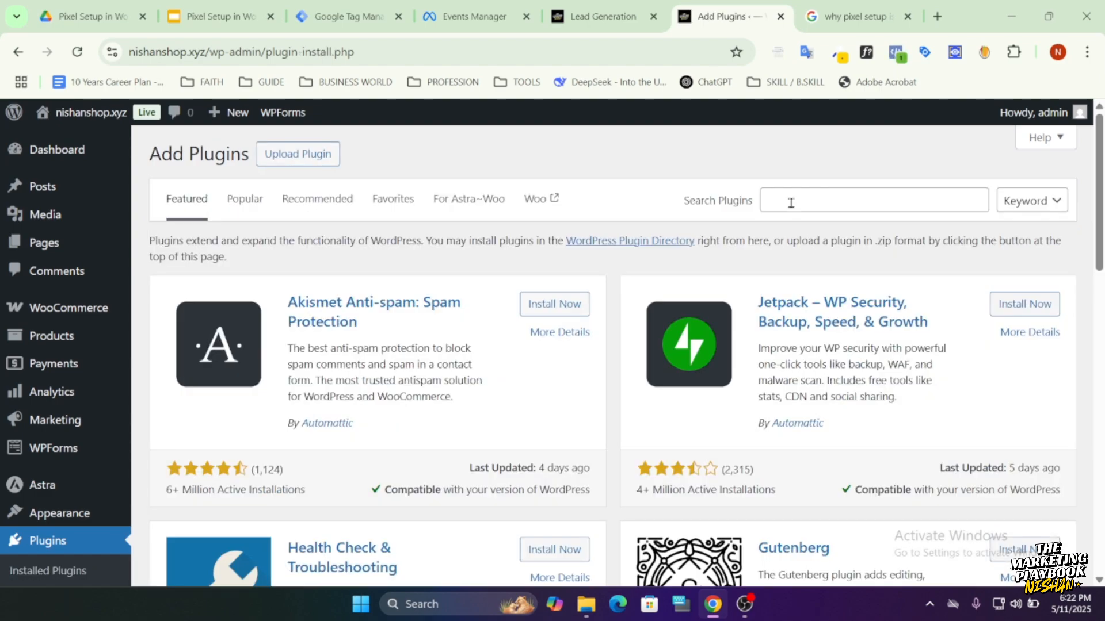
click(791, 202)
key(ctrl+v)
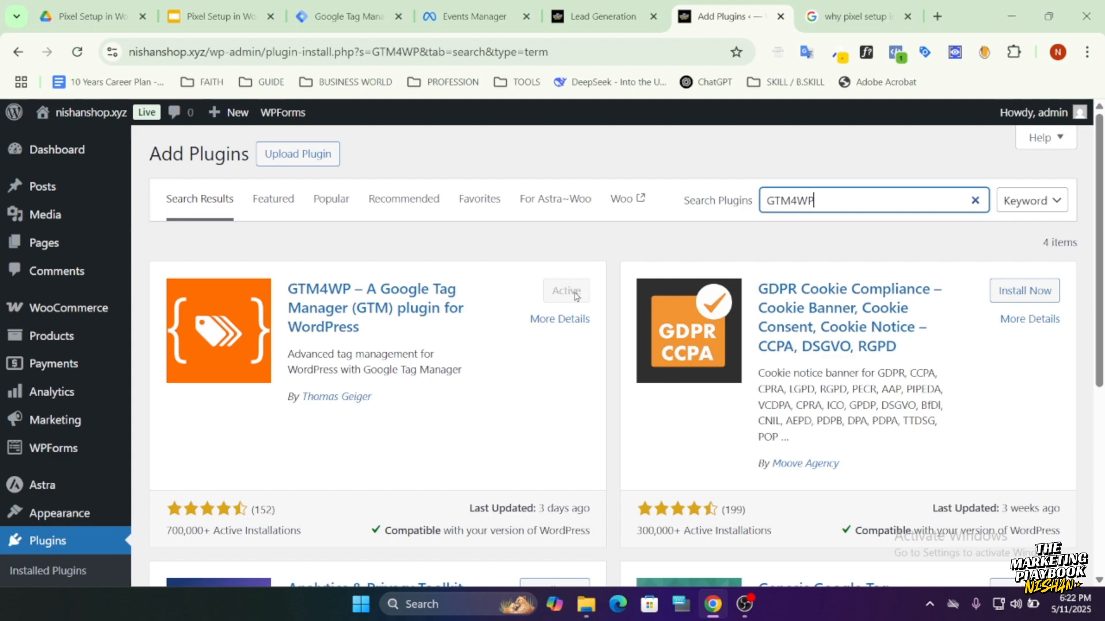
click(975, 201)
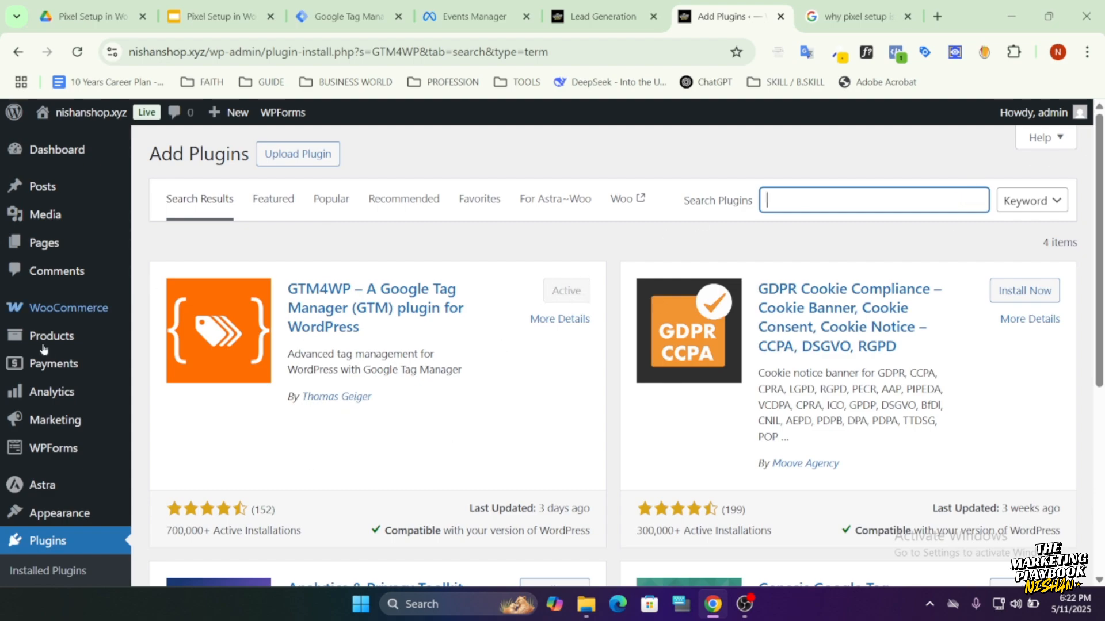
Return to the installed plugins and open the Google Tag Manager options in the WordPress settings.
click(37, 539)
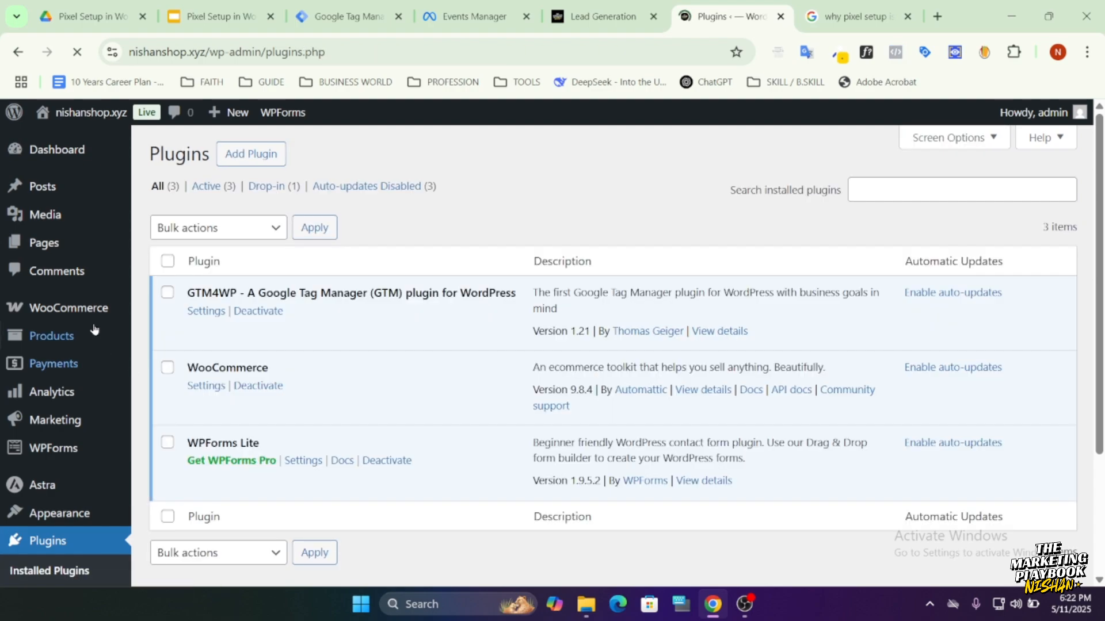
scroll(72, 448, down, 3)
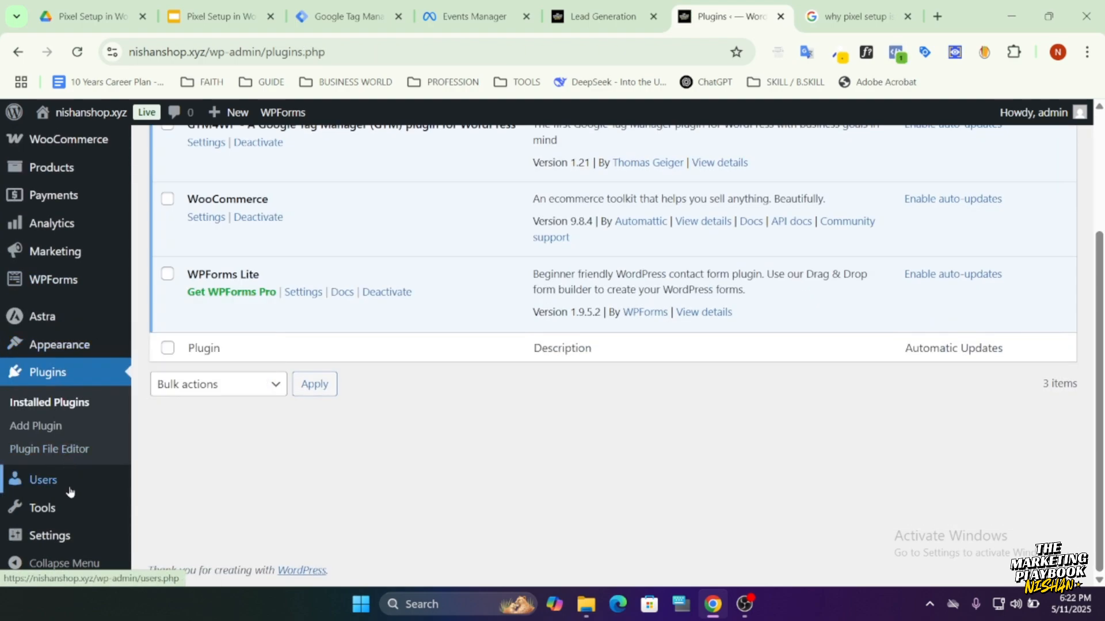
mouse_move(56, 536)
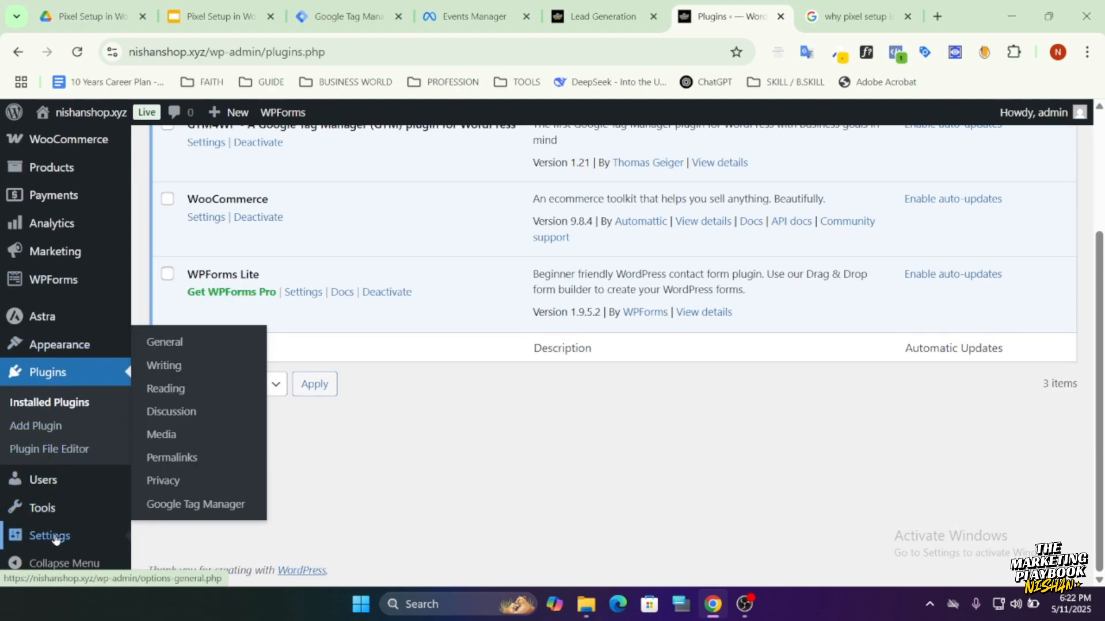
click(182, 505)
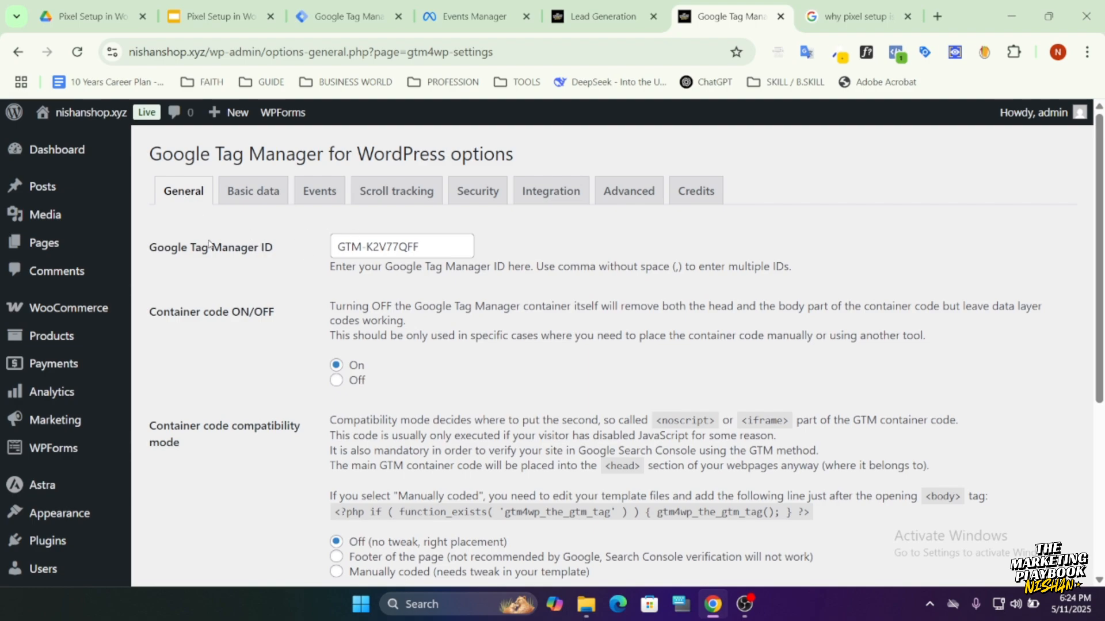
Switch to Tag Manager and copy the container ID GTM-K6LT8KNL from the installation snippet of the Demo - NishanShop - Web container.
click(352, 28)
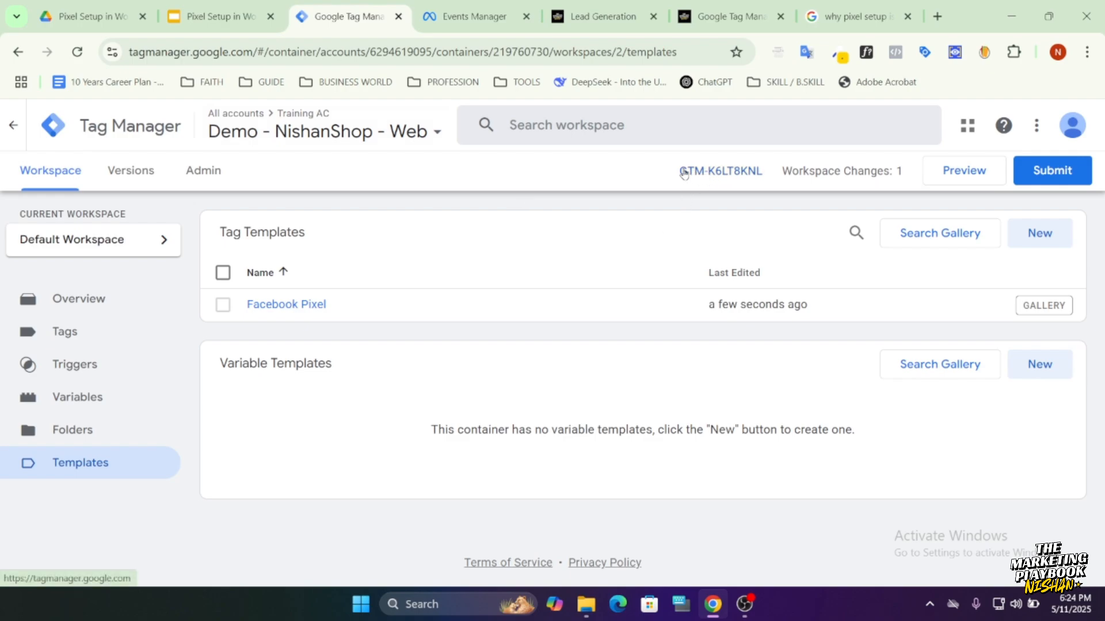
drag(675, 171, 758, 168)
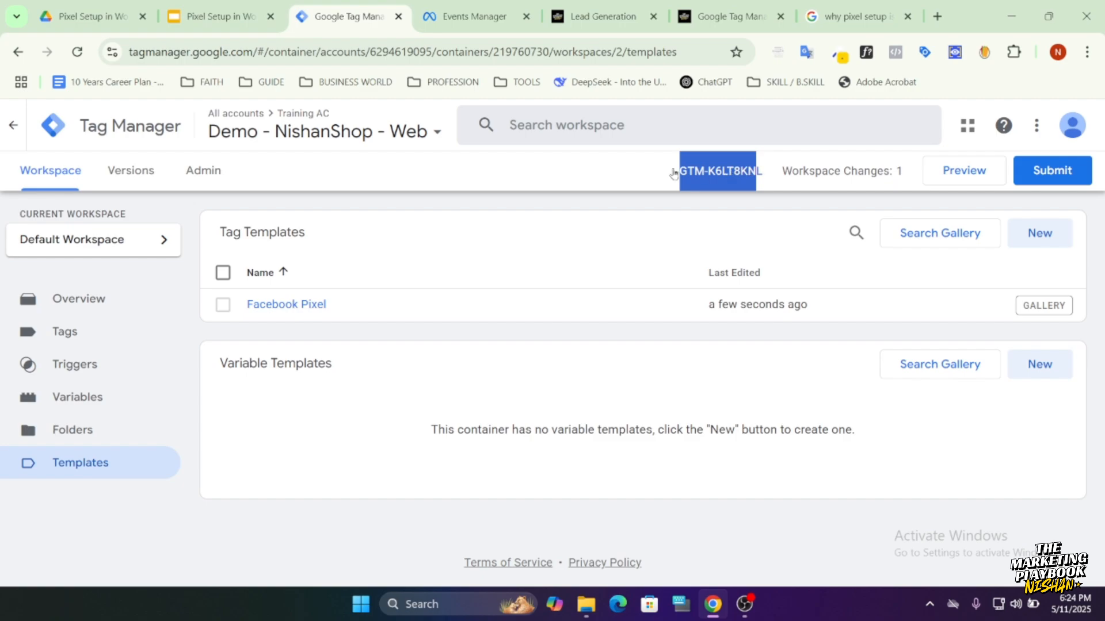
click(714, 172)
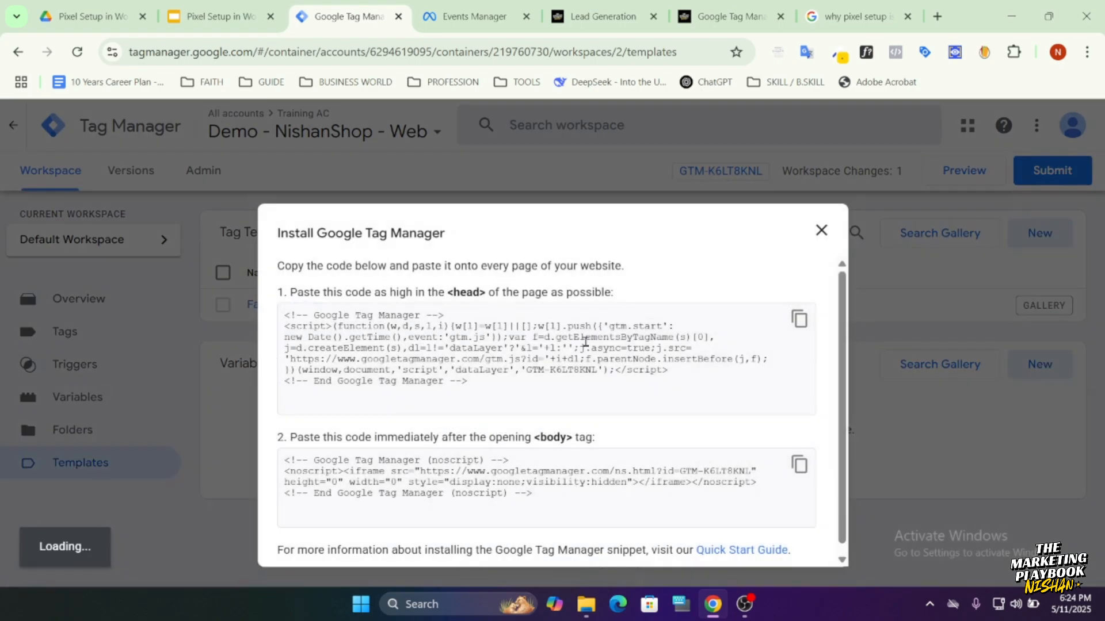
drag(527, 370, 593, 369)
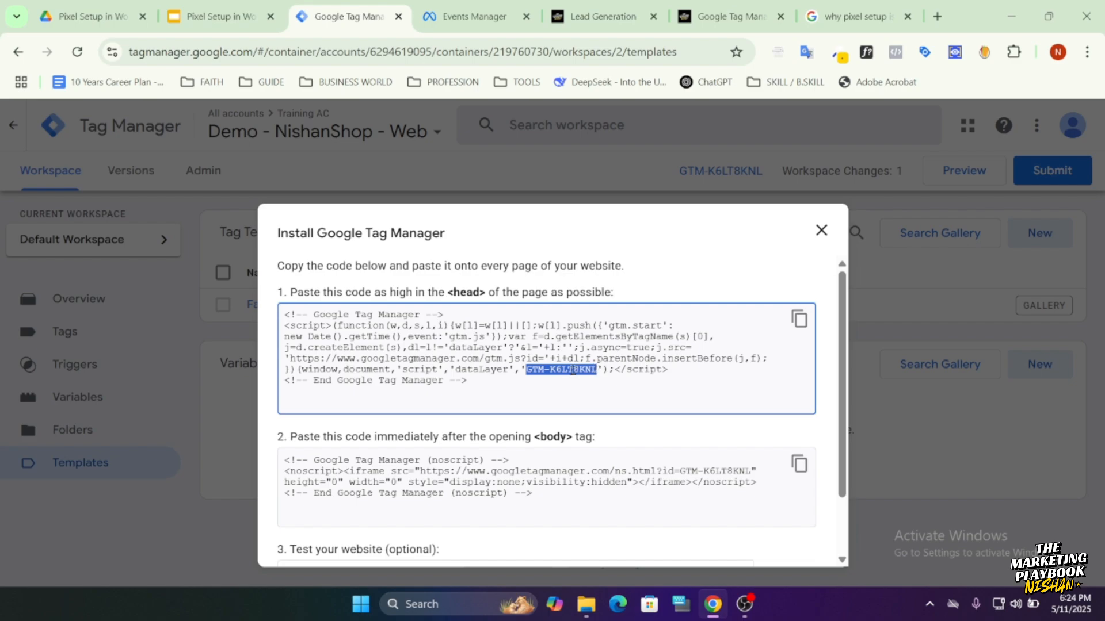
right_click(573, 370)
click(651, 161)
click(820, 229)
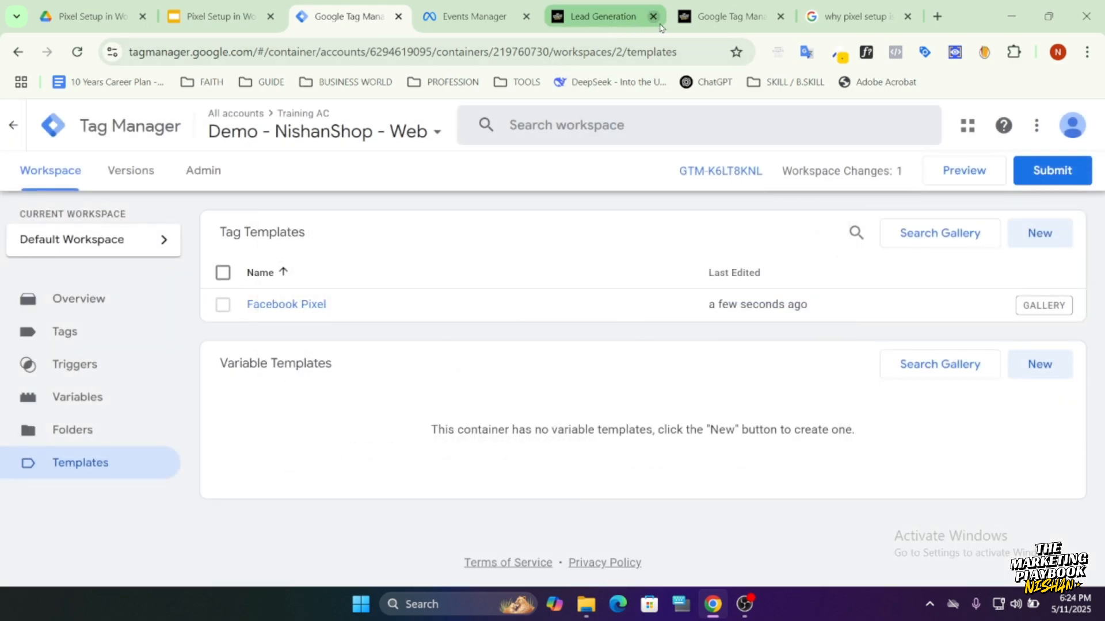
In the WordPress Google Tag Manager options, replace the Google Tag Manager ID with GTM-K6LT8KNL, save the changes and review the general settings.
click(685, 20)
triple_click(415, 250)
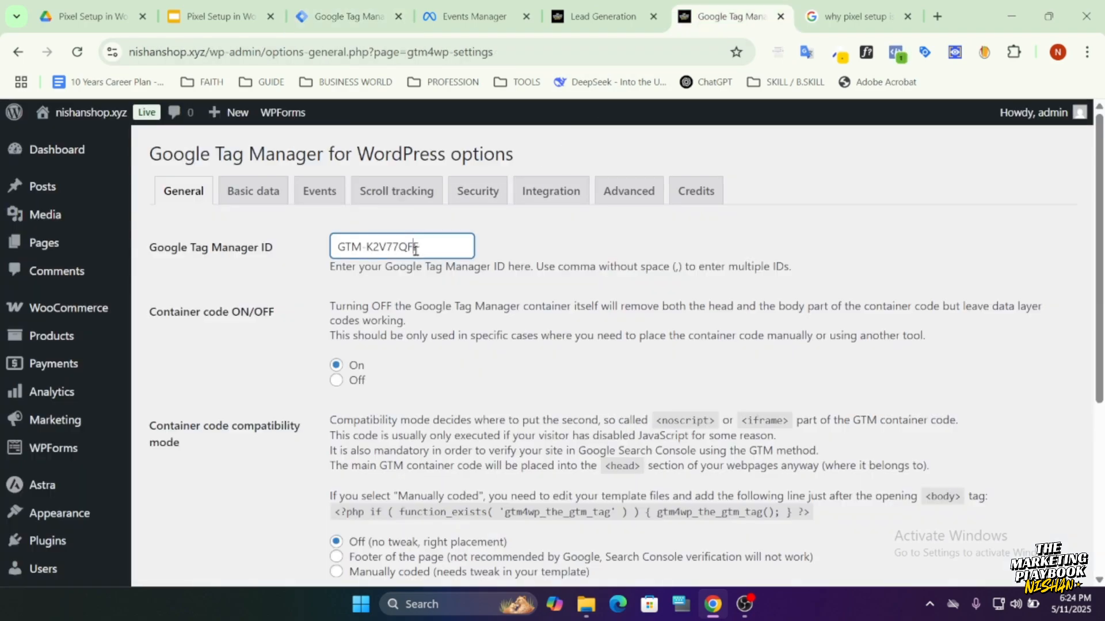
key(ctrl+v)
drag(404, 247, 337, 247)
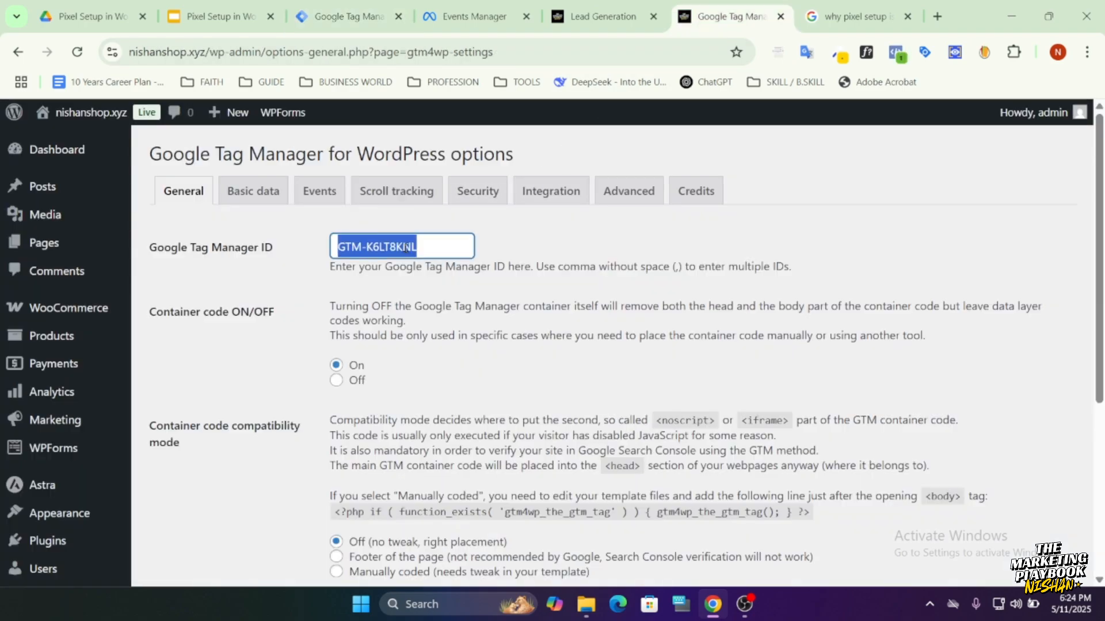
right_click(399, 247)
click(478, 257)
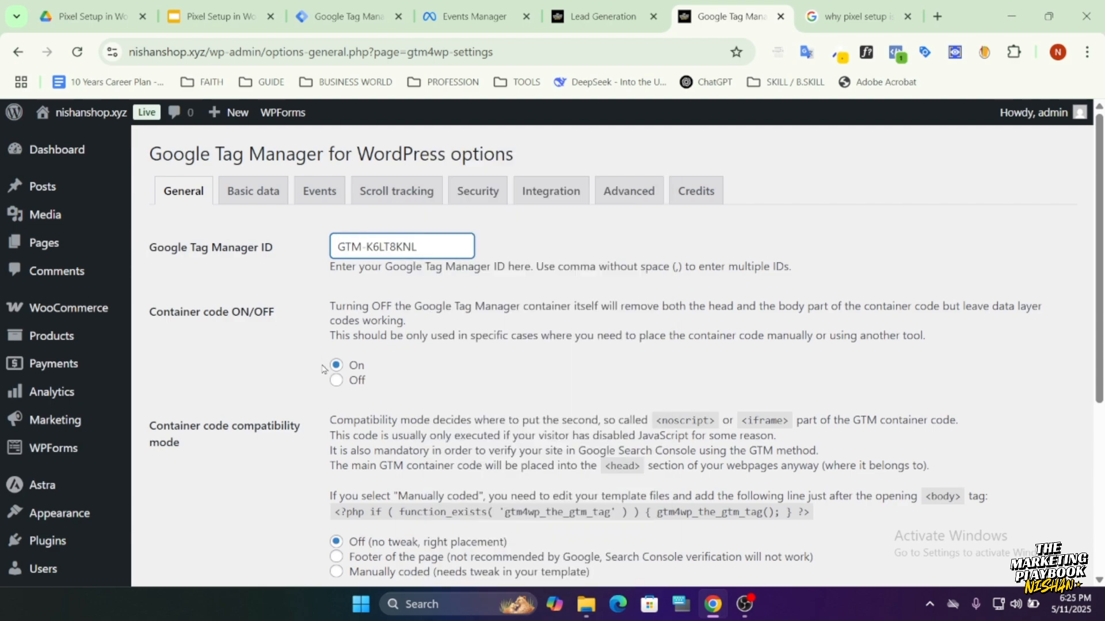
scroll(322, 369, down, 1)
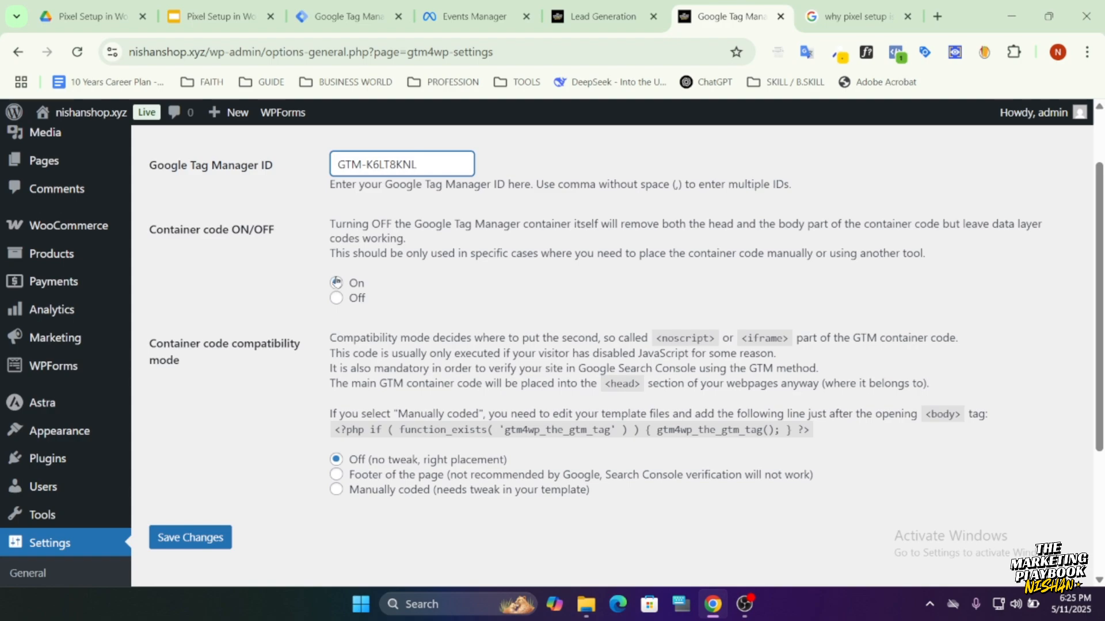
scroll(336, 282, down, 2)
click(201, 369)
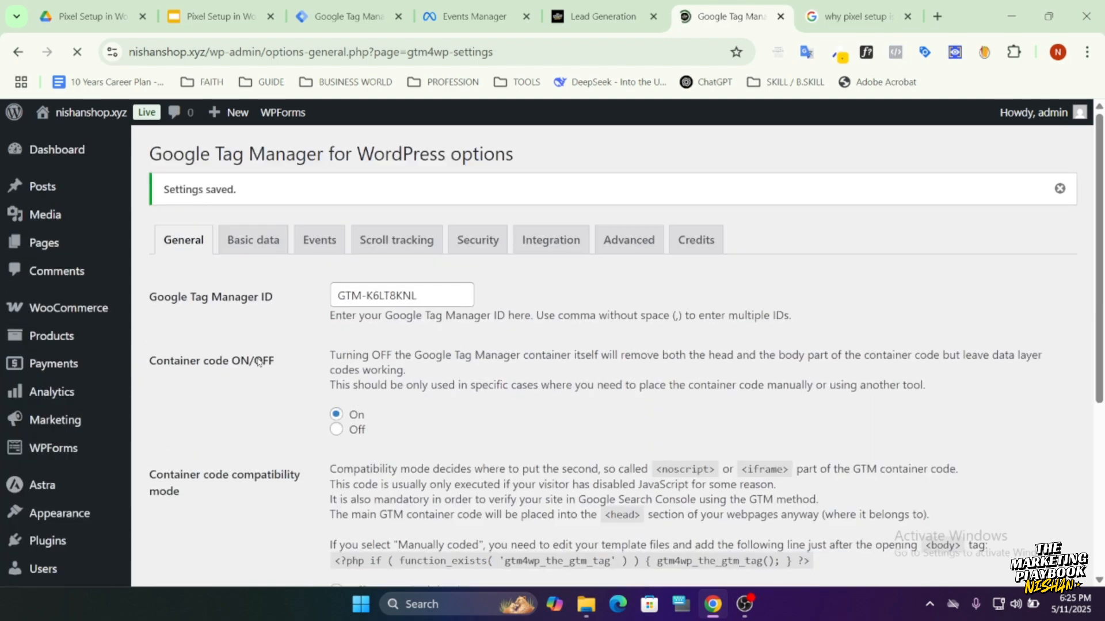
scroll(291, 384, down, 1)
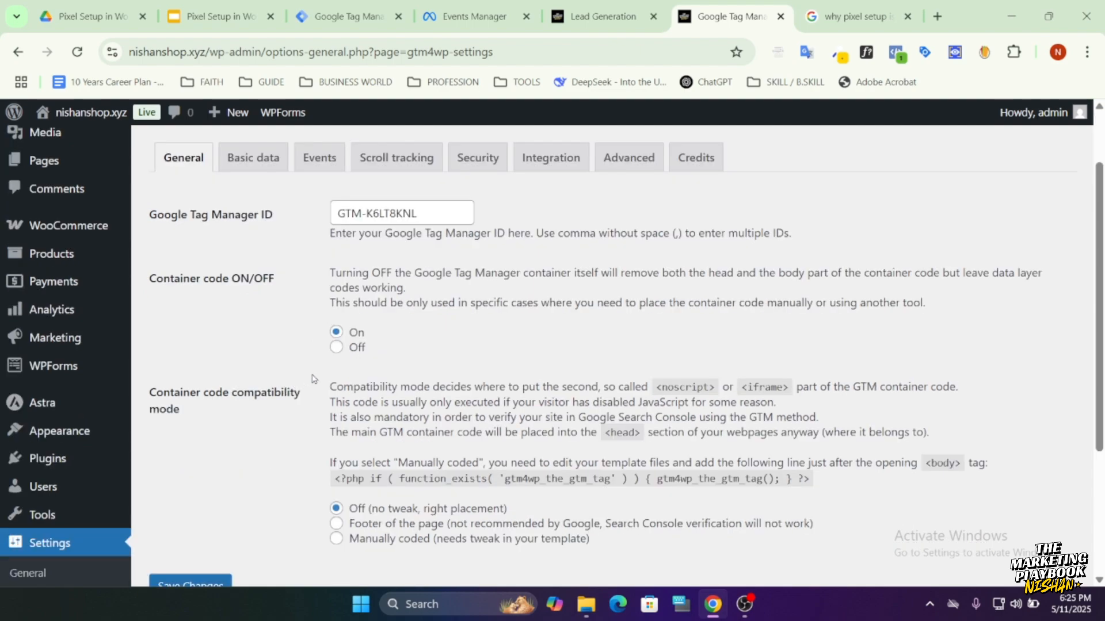
scroll(195, 535, down, 1)
scroll(204, 512, up, 1)
scroll(261, 389, down, 1)
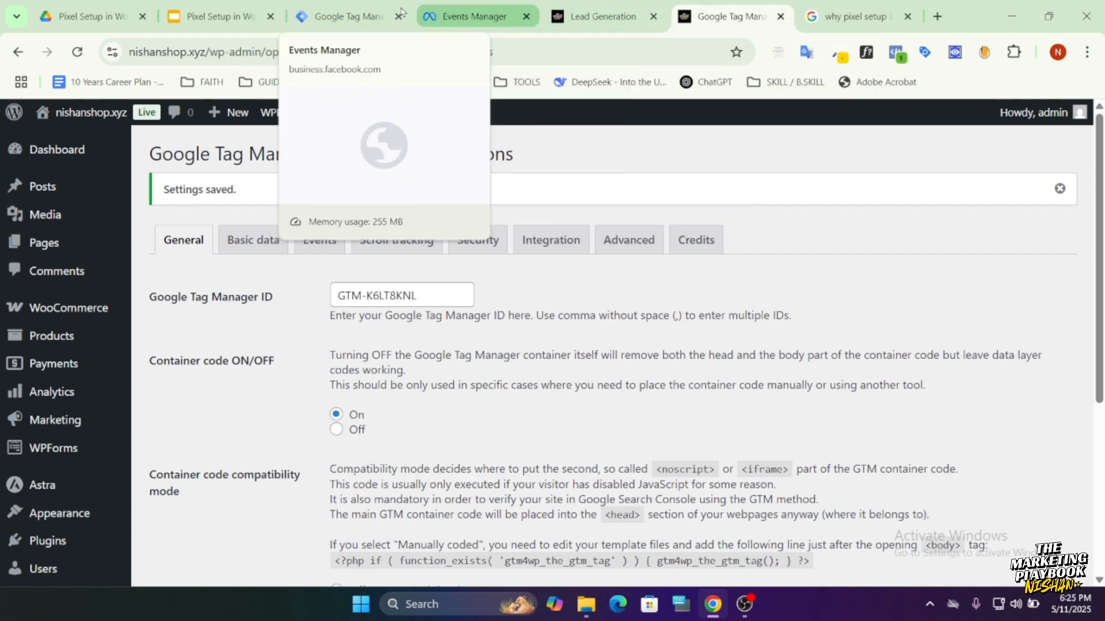
Switch to the nishanshop.xyz Lead Generation page and go to the website's home page.
click(345, 18)
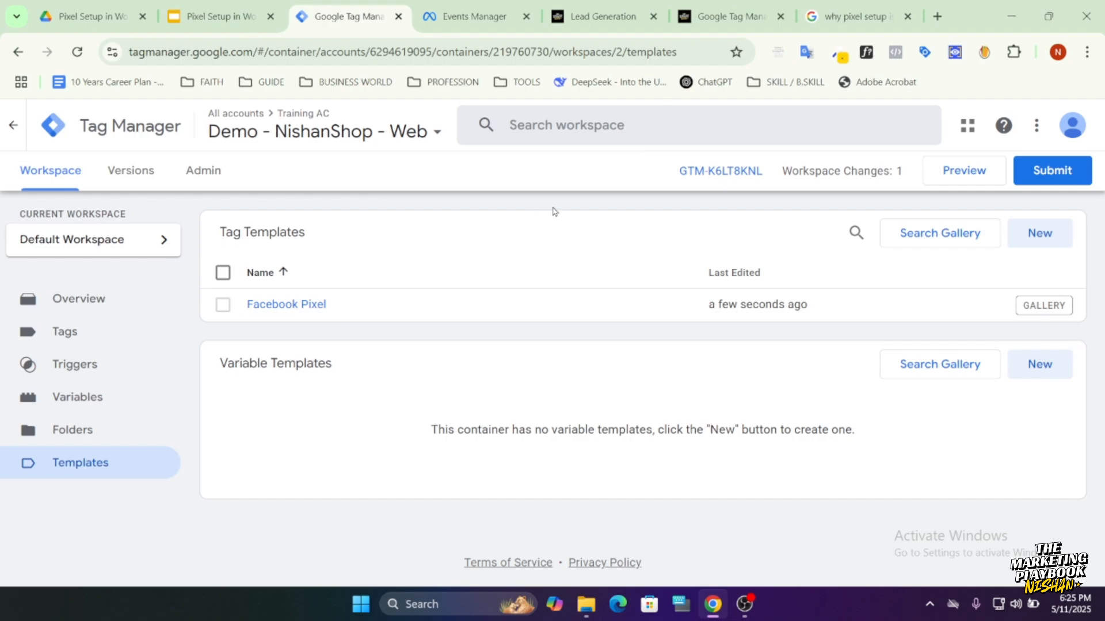
click(726, 16)
click(601, 17)
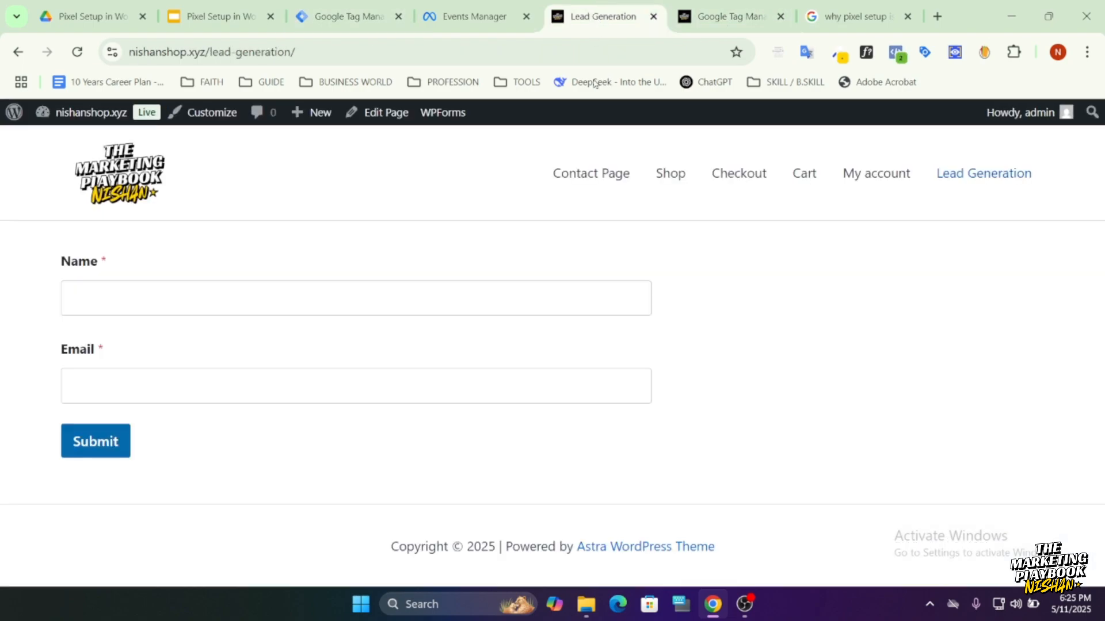
click(139, 180)
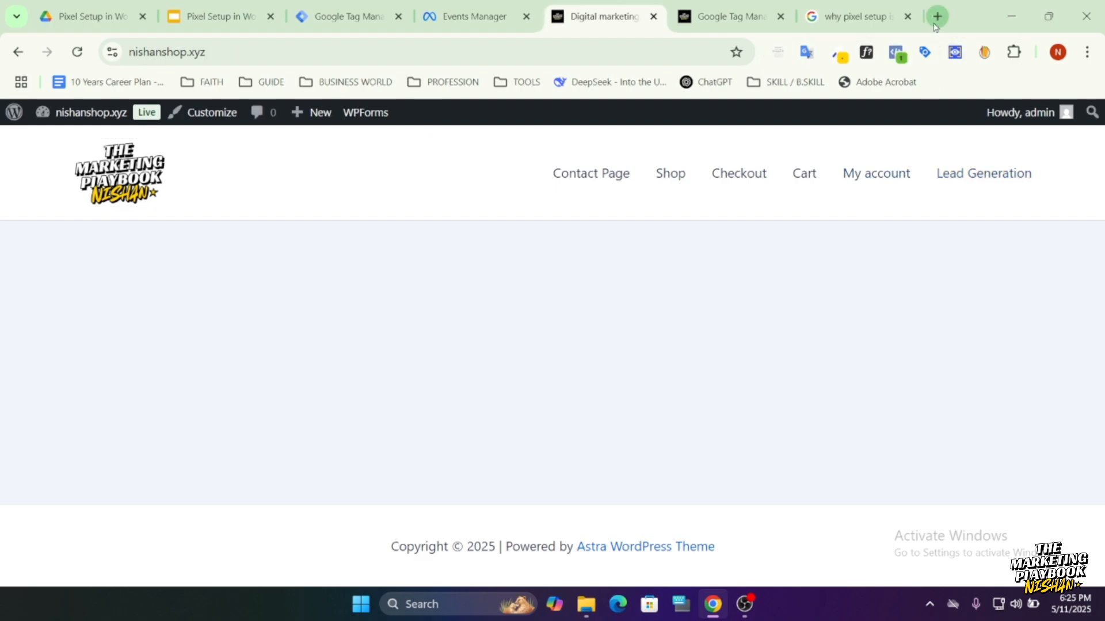
Search the web for "google assistant extension" and open the Tag Assistant page in the Chrome Web Store.
click(937, 17)
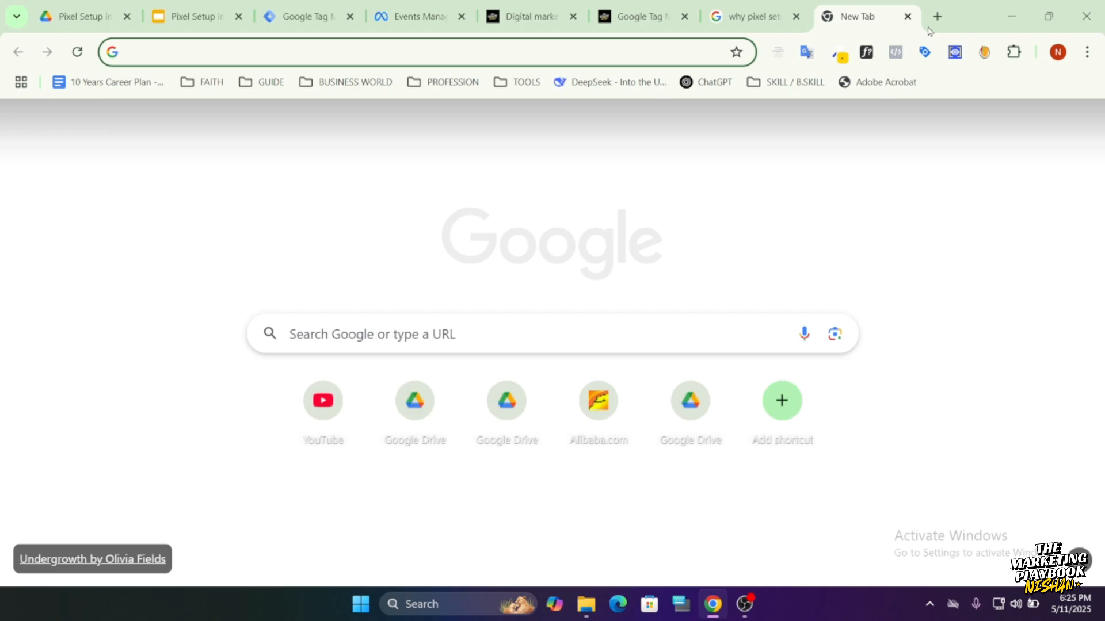
text(goog)
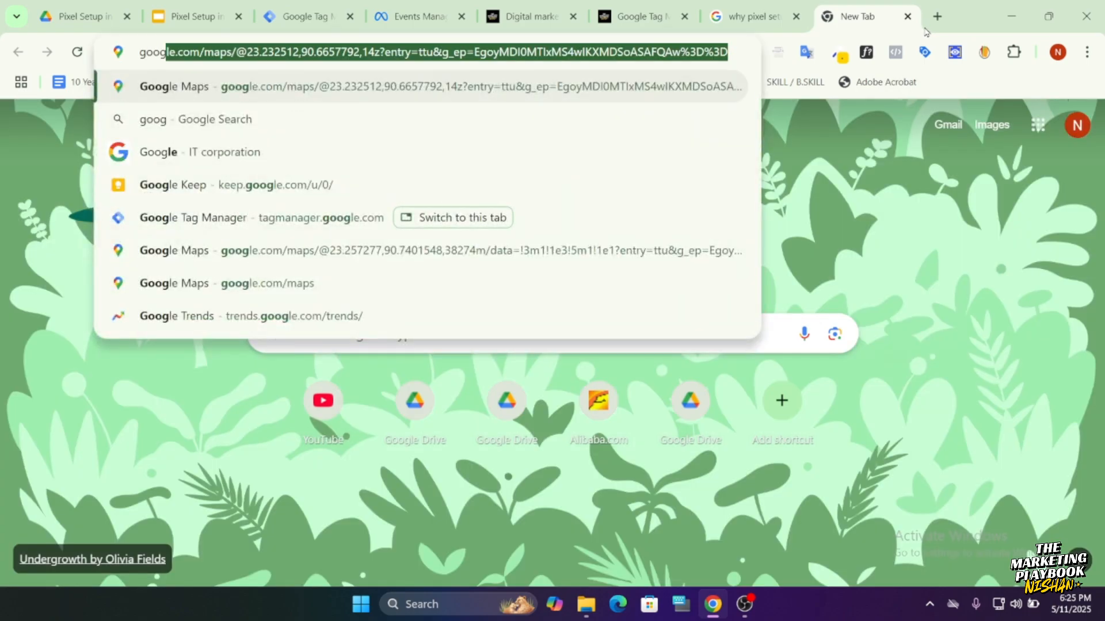
text(le assi)
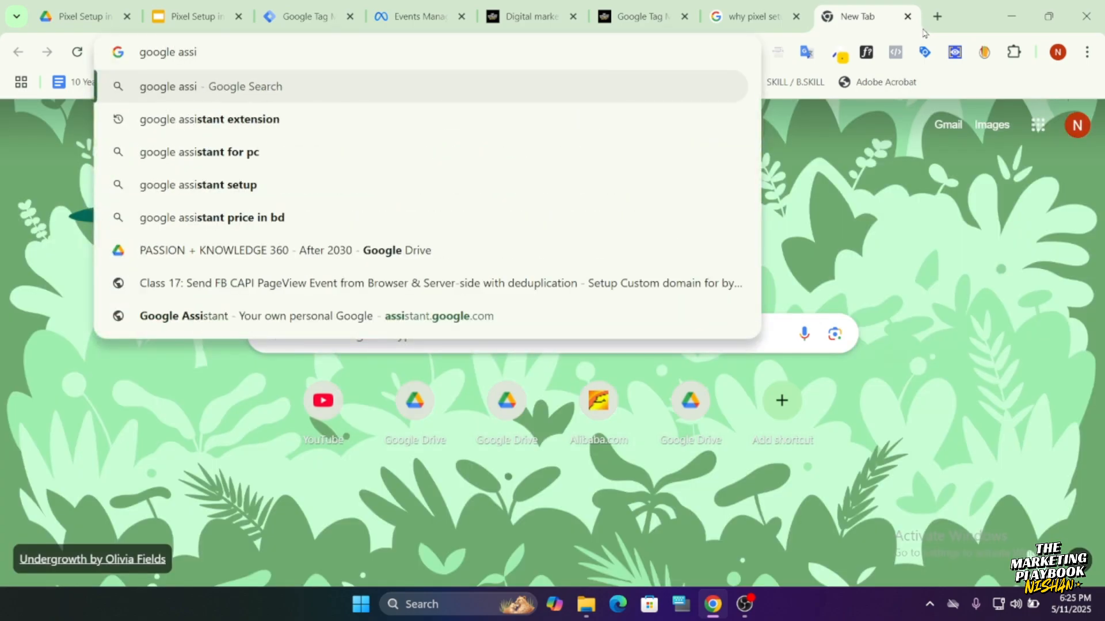
key(Down)
key(Return)
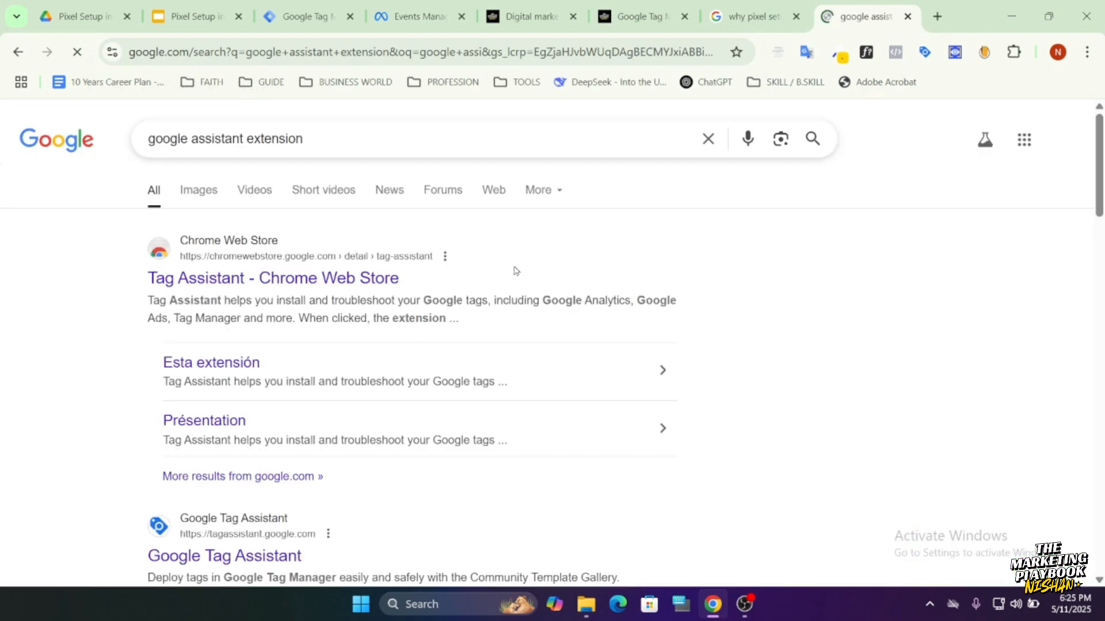
click(273, 285)
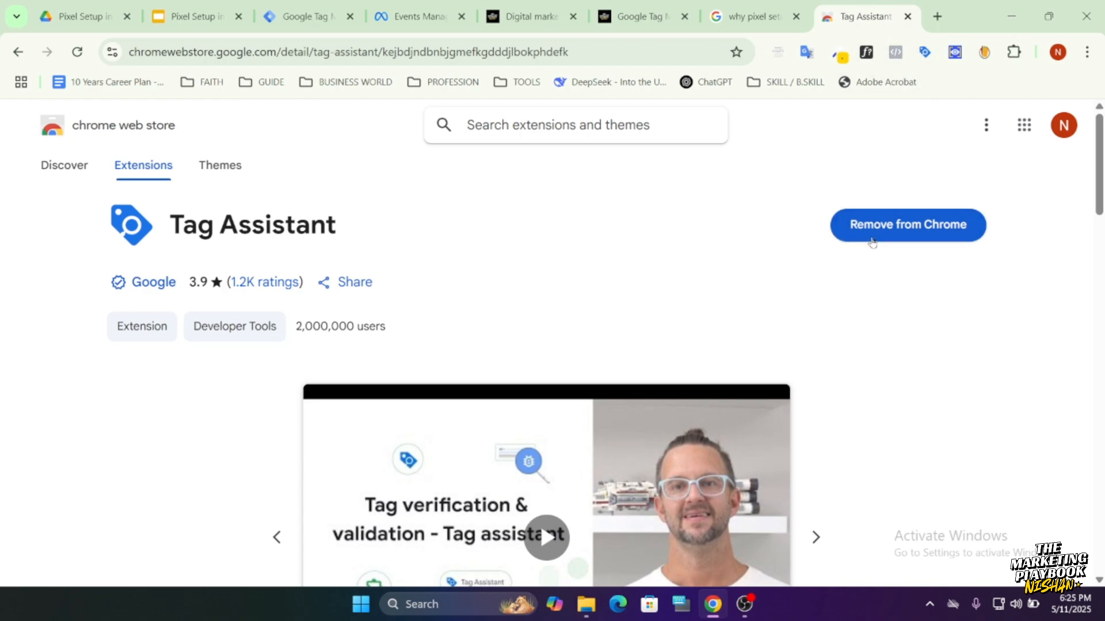
Check the browser's list of installed extensions for Tag Assistant and close the list.
click(1014, 52)
scroll(852, 328, down, 2)
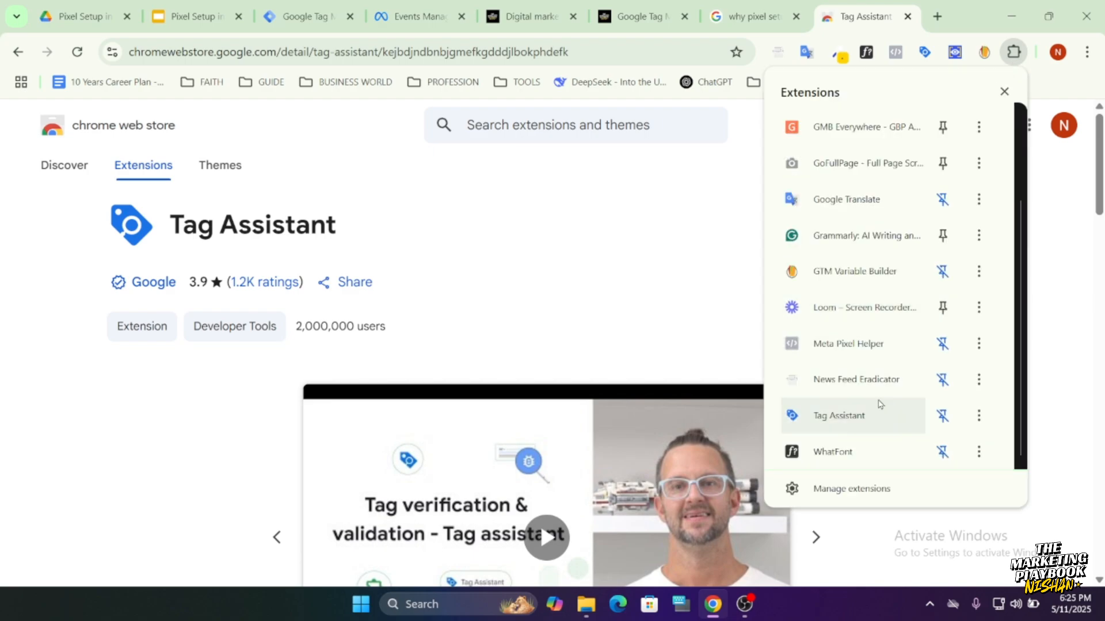
click(670, 240)
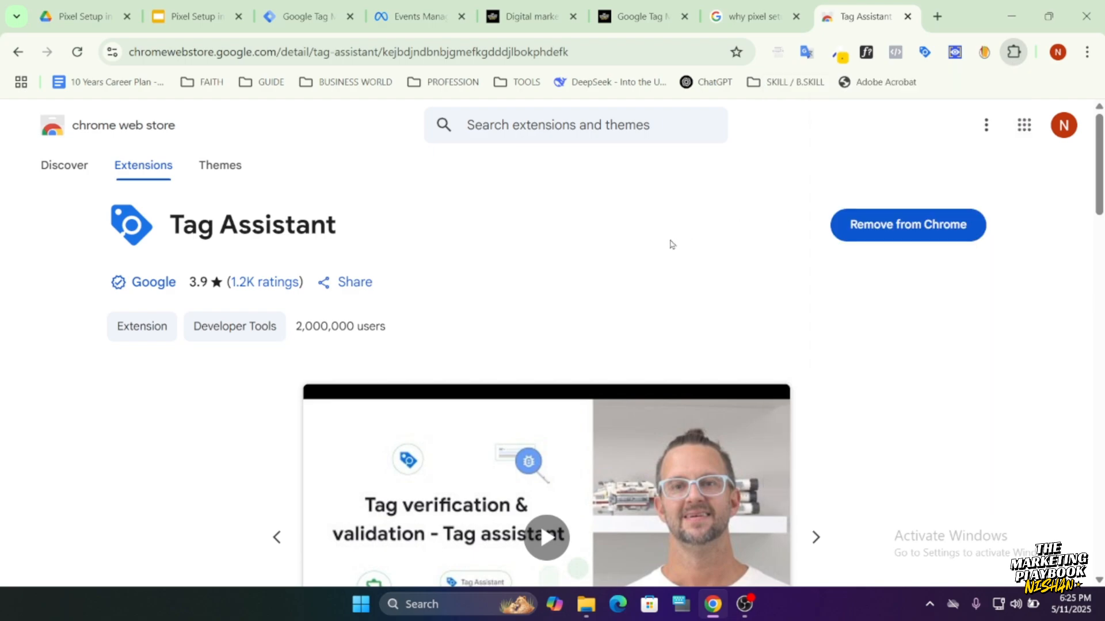
Run Tag Assistant on the nishanshop.xyz home page and examine the ID of the Demo - NishanShop - Web container.
click(540, 11)
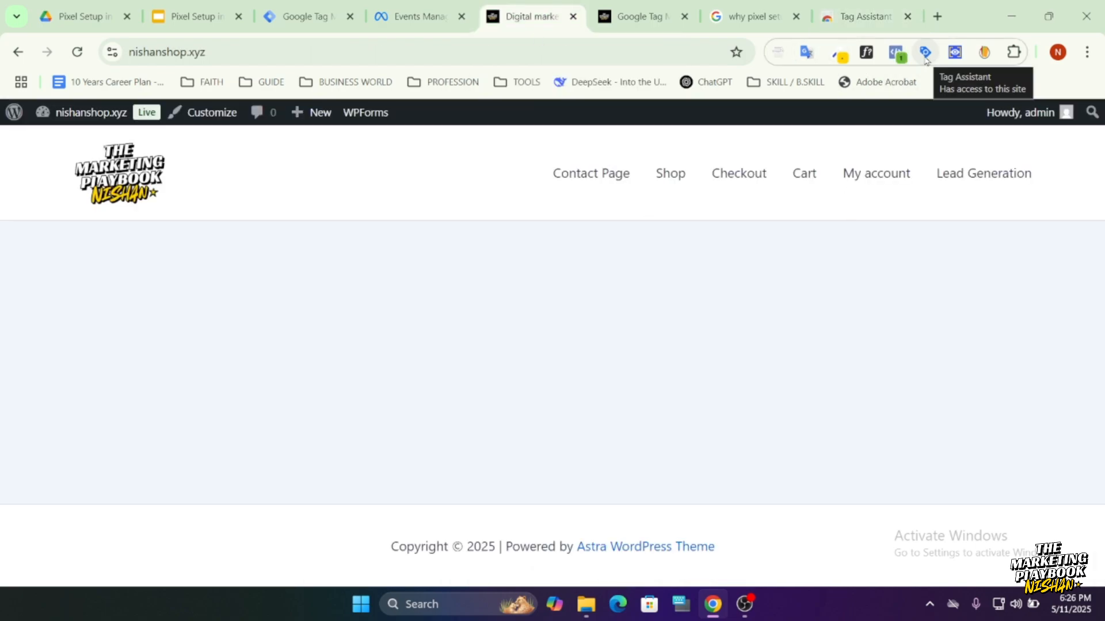
click(925, 53)
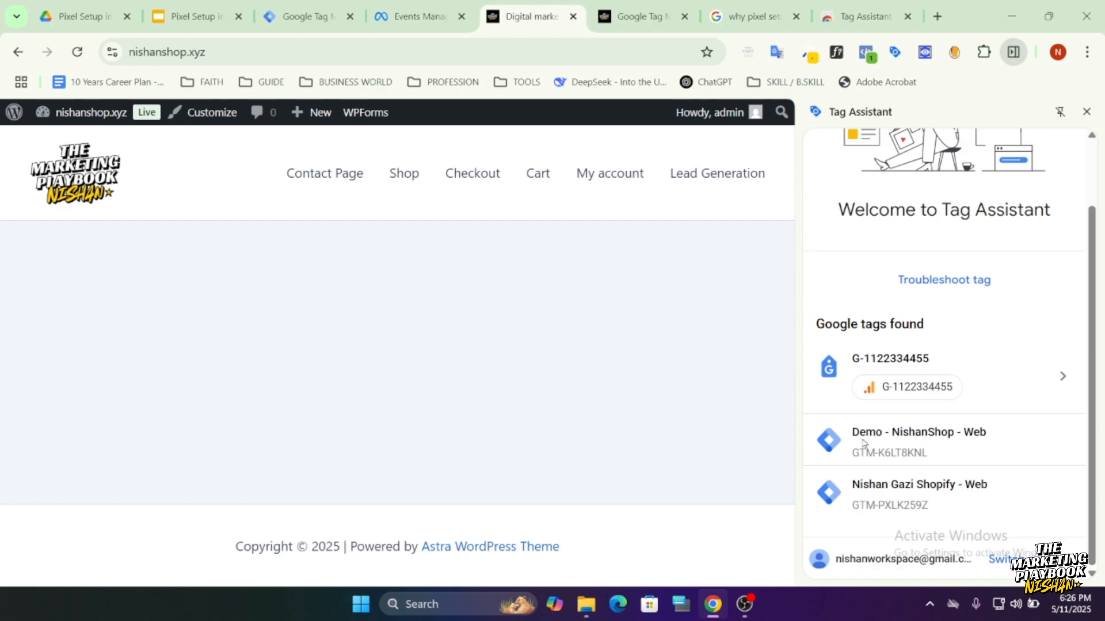
mouse_move(922, 456)
mouse_down()
mouse_move(853, 454)
mouse_move(921, 457)
mouse_up()
click(909, 454)
Compare the container ID shown in Tag Manager with the one Tag Assistant reports on the website.
click(311, 18)
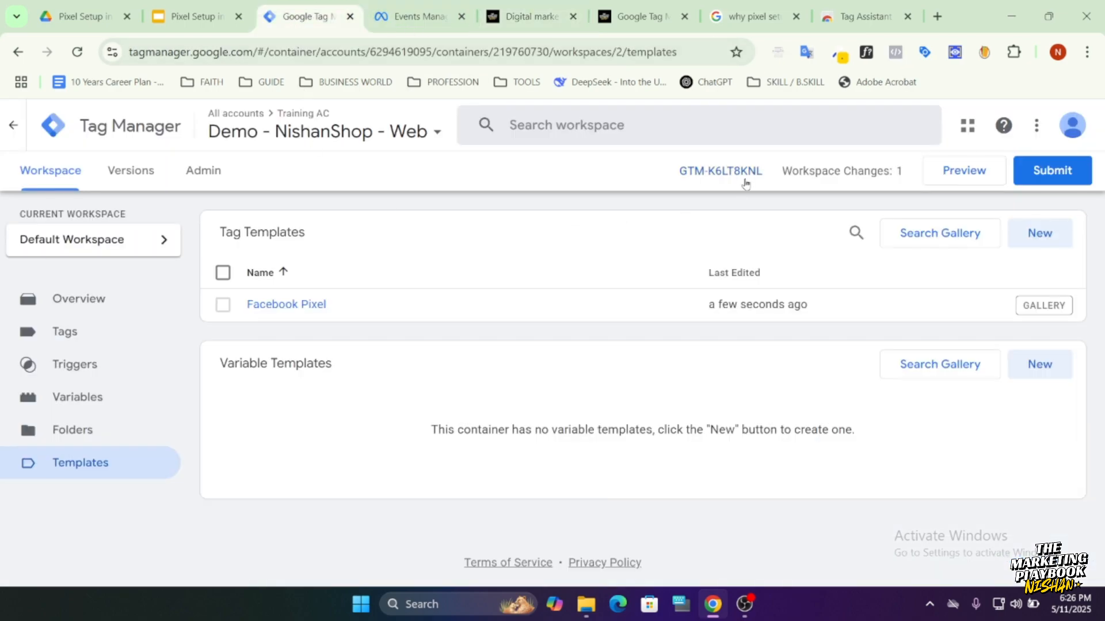
click(541, 18)
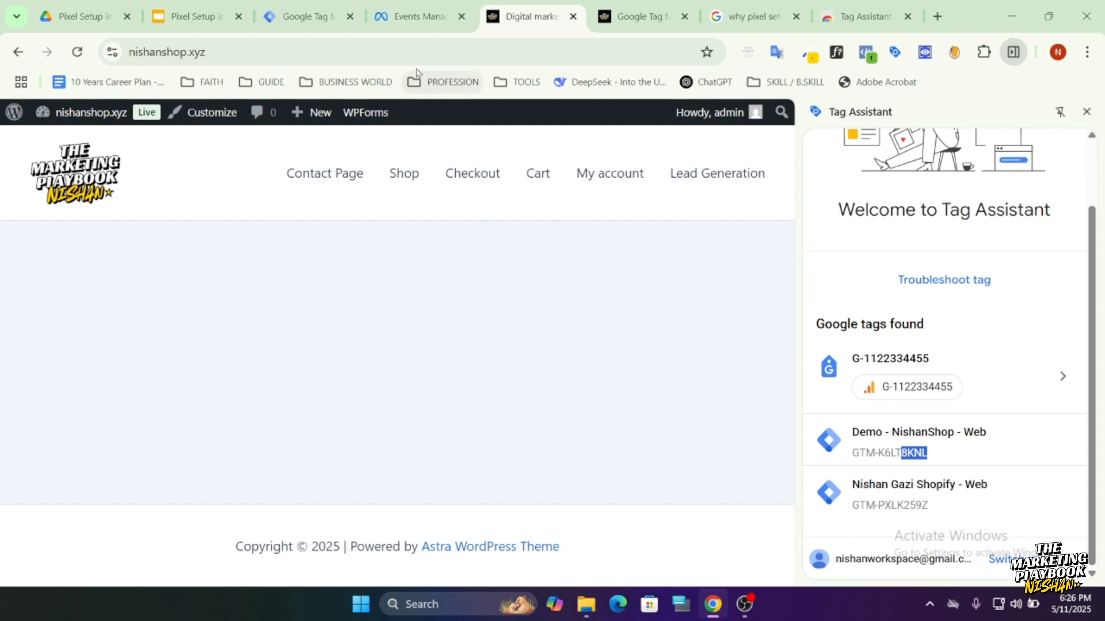
click(305, 17)
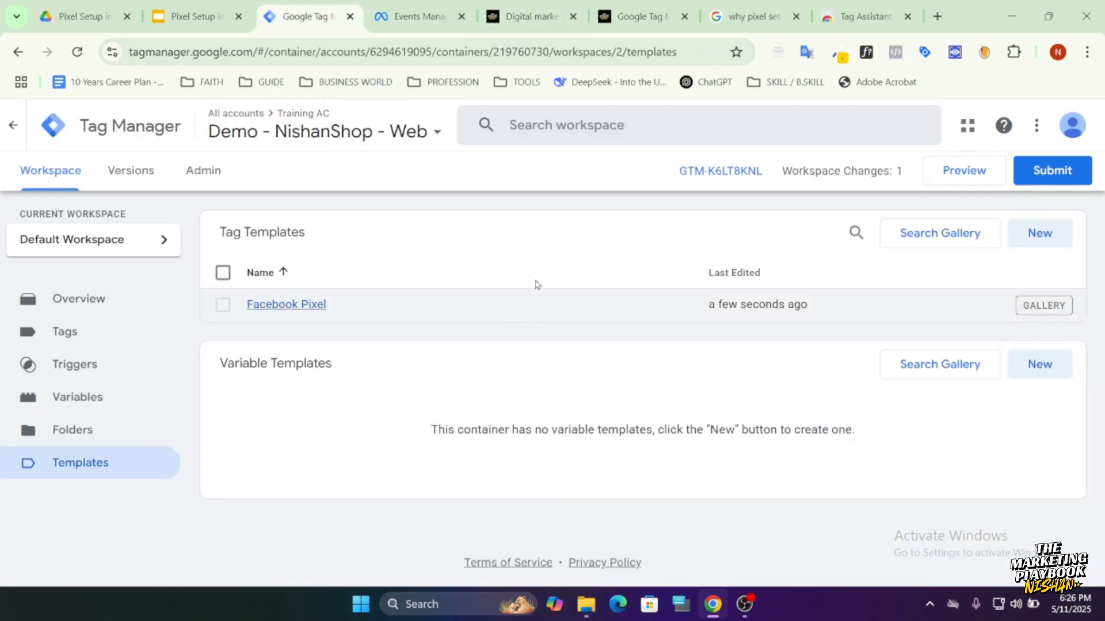
click(538, 19)
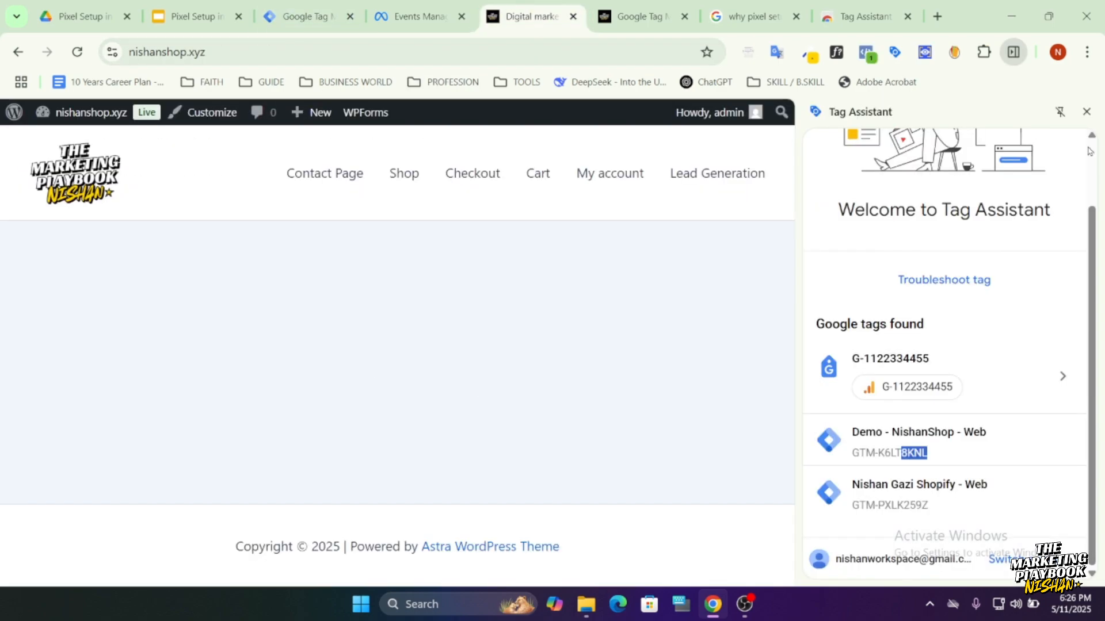
Close Tag Assistant and open the tag list of the Demo - NishanShop - Web container in Tag Manager.
click(1086, 111)
click(322, 17)
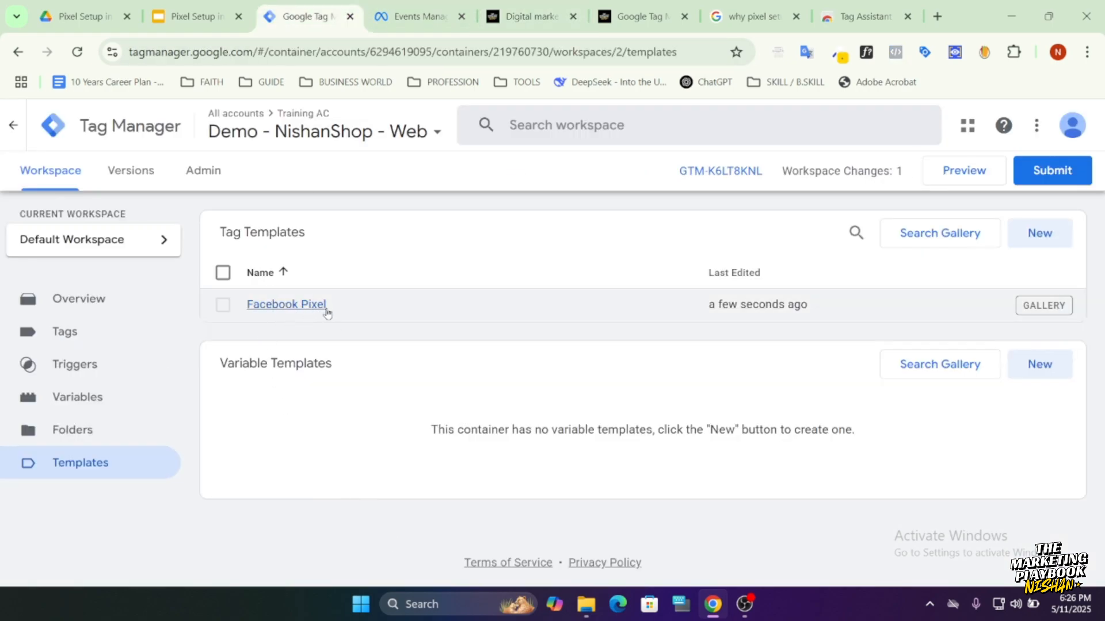
click(85, 345)
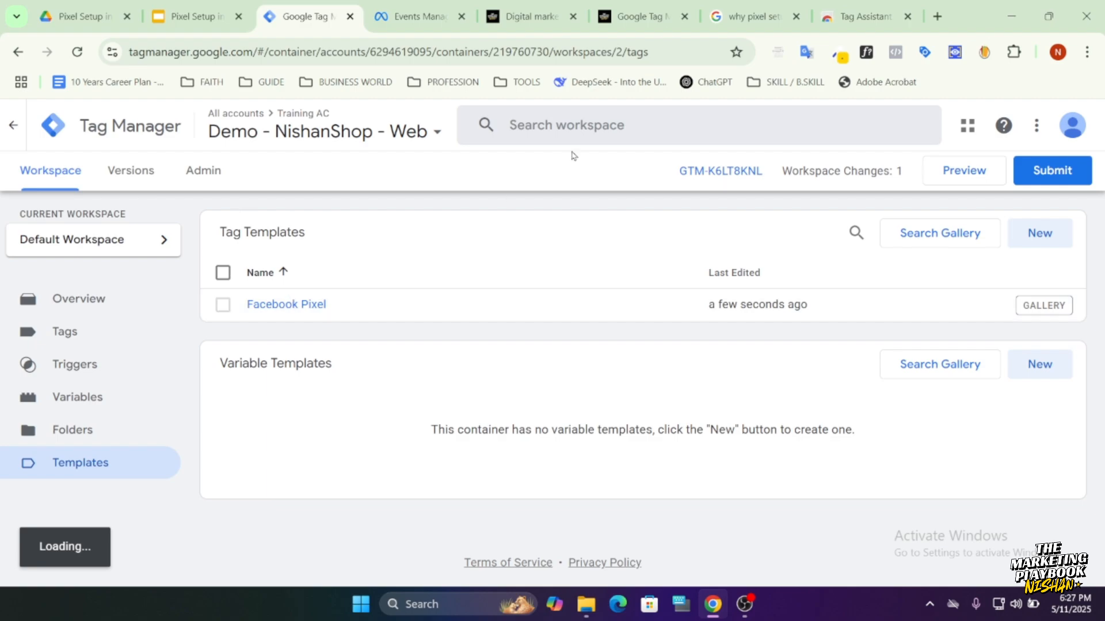
Copy the dataset ID from the Demo for Training settings in Meta Events Manager and return to the tag list in Tag Manager.
click(402, 23)
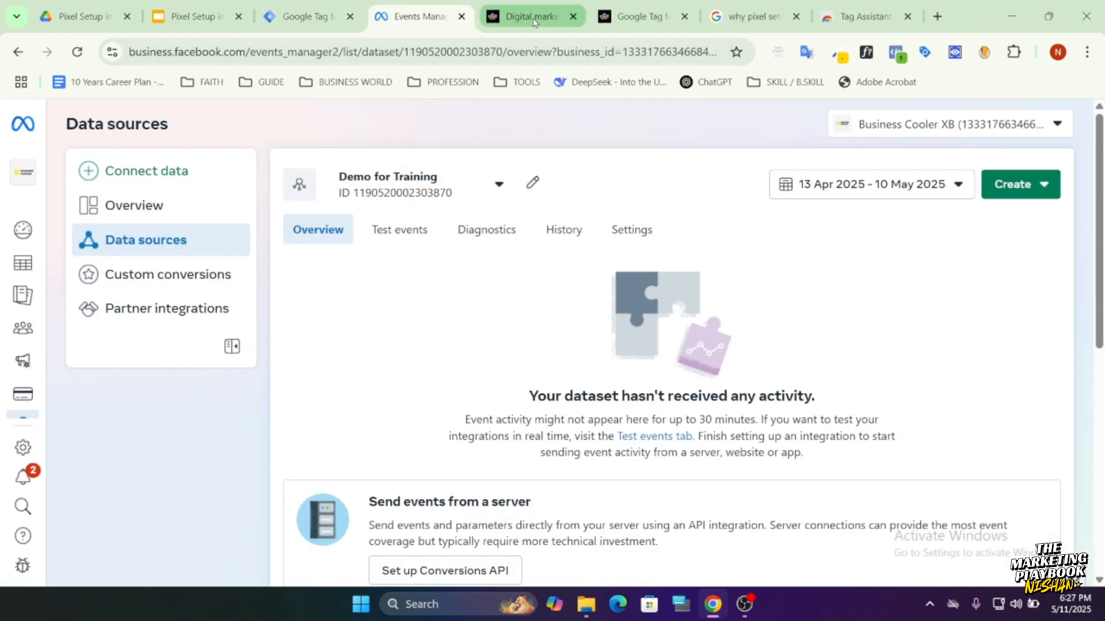
click(534, 22)
click(414, 17)
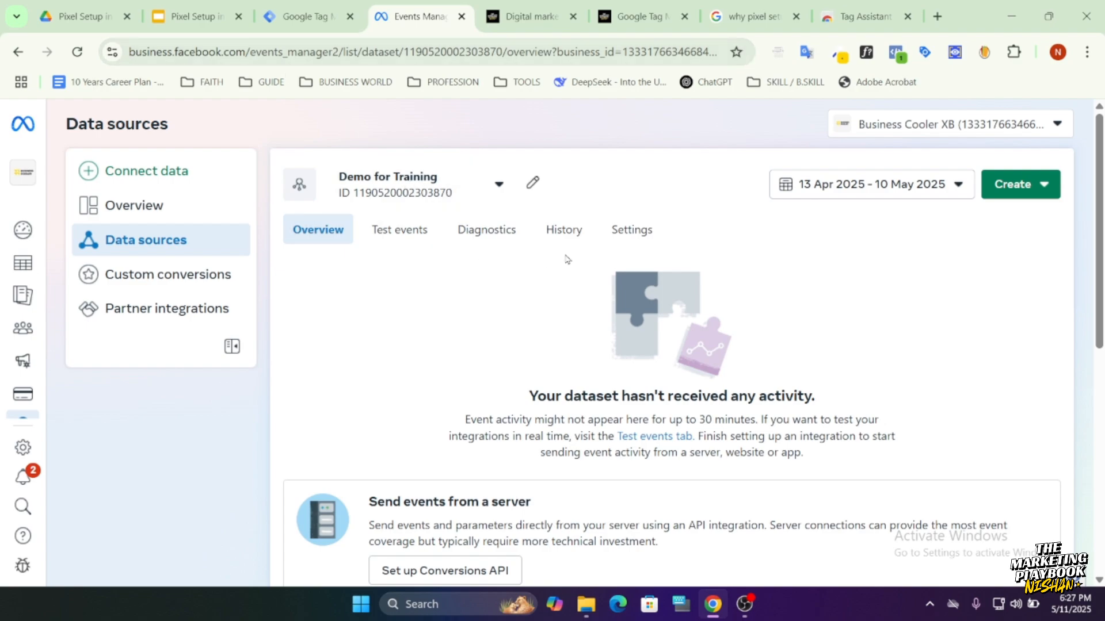
click(632, 230)
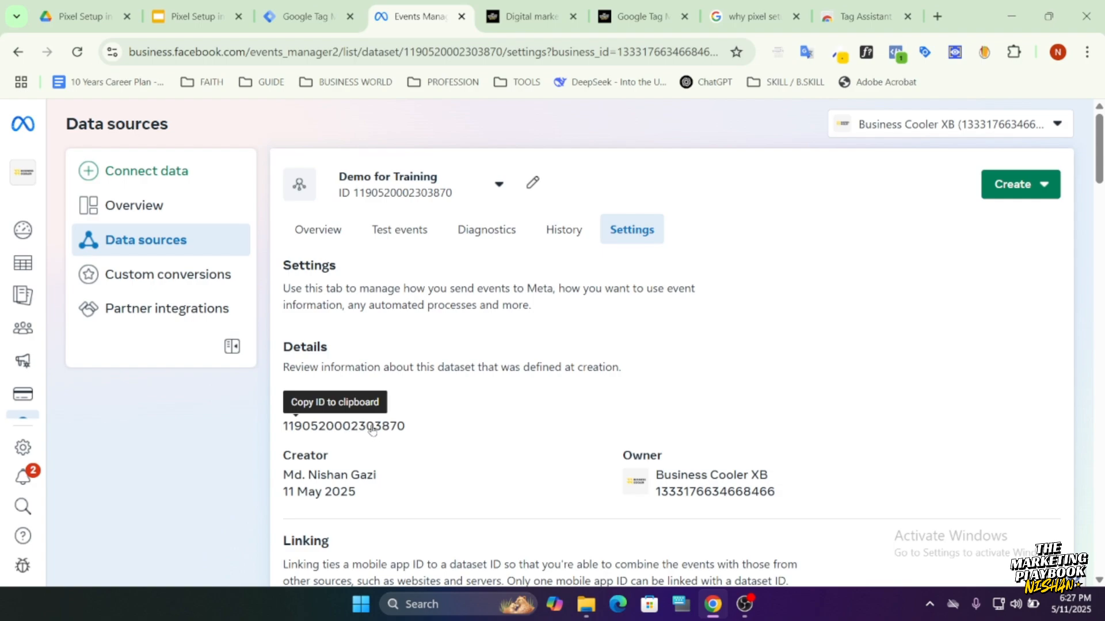
click(372, 432)
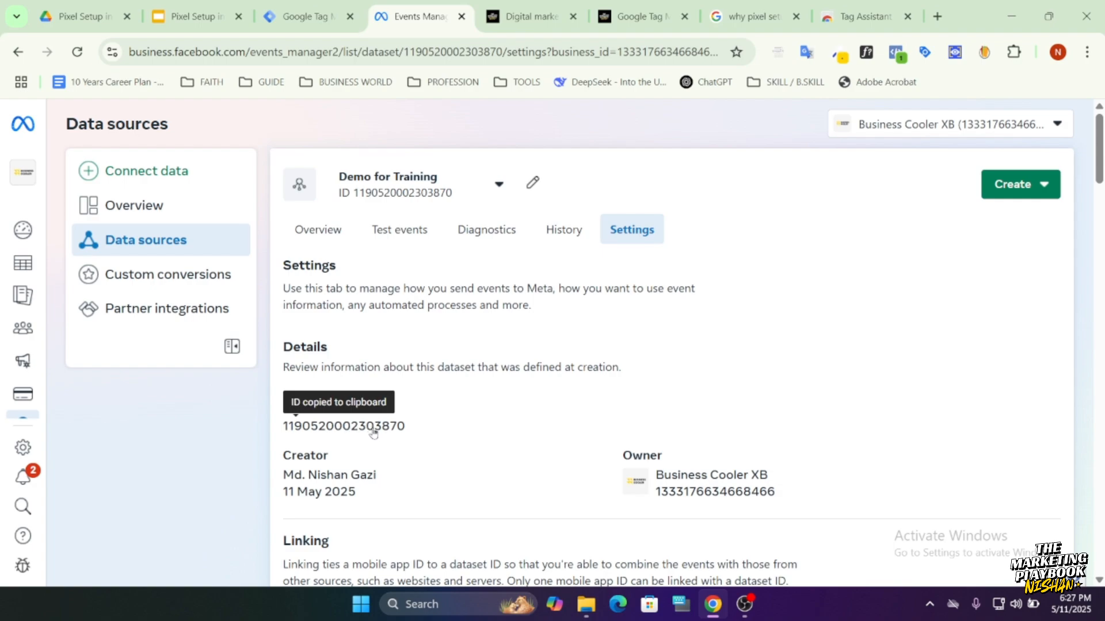
click(316, 19)
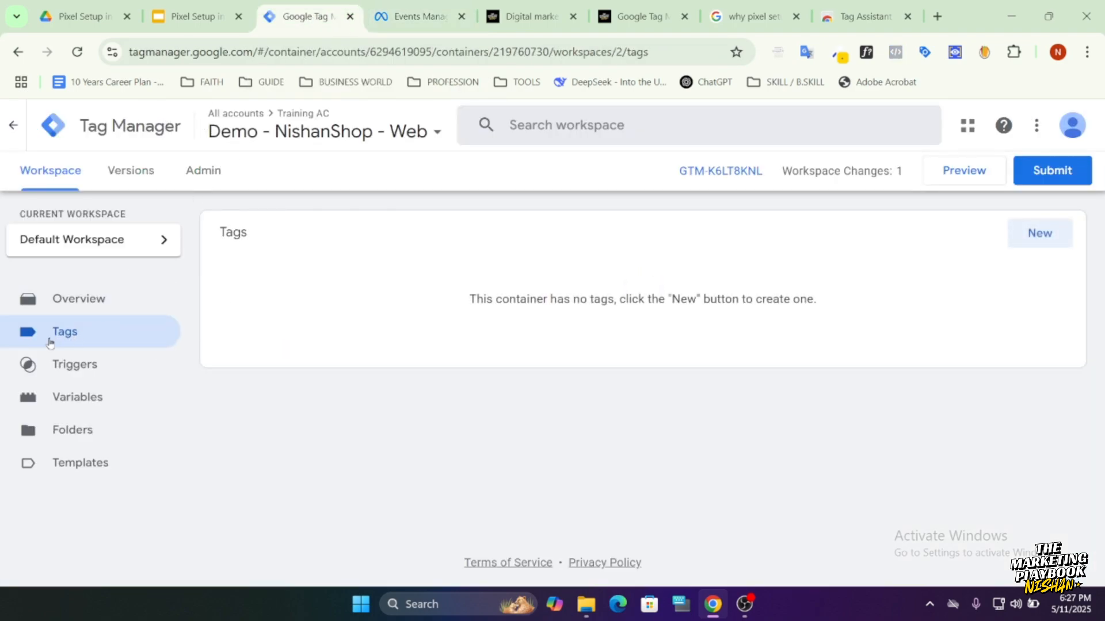
Create a new tag in the container using the Facebook Pixel tag type by facebookarchive.
click(1038, 239)
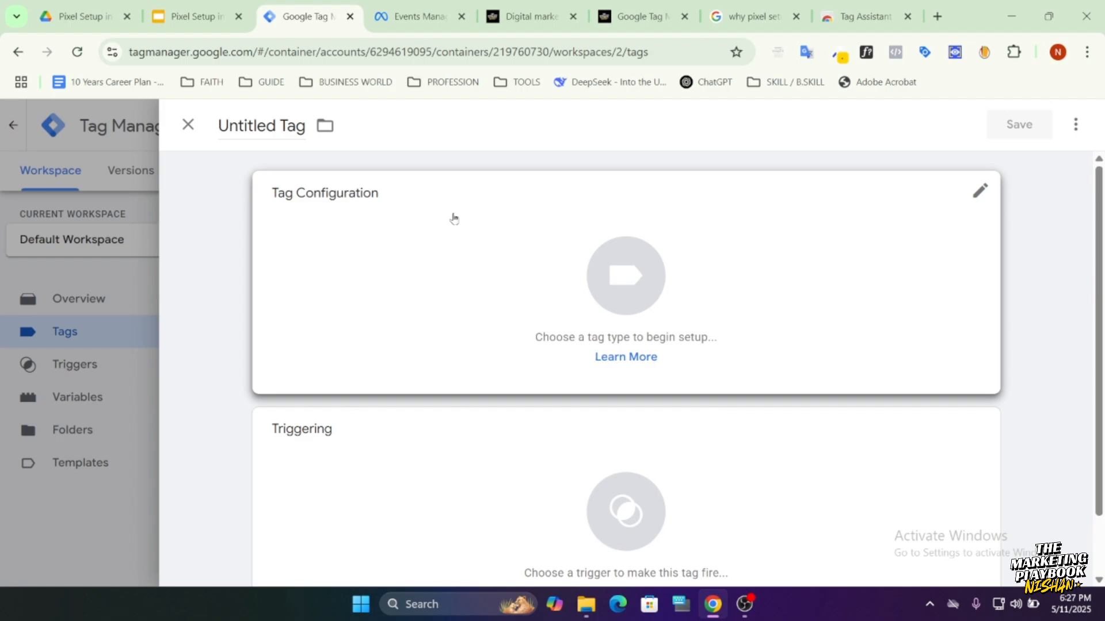
click(435, 278)
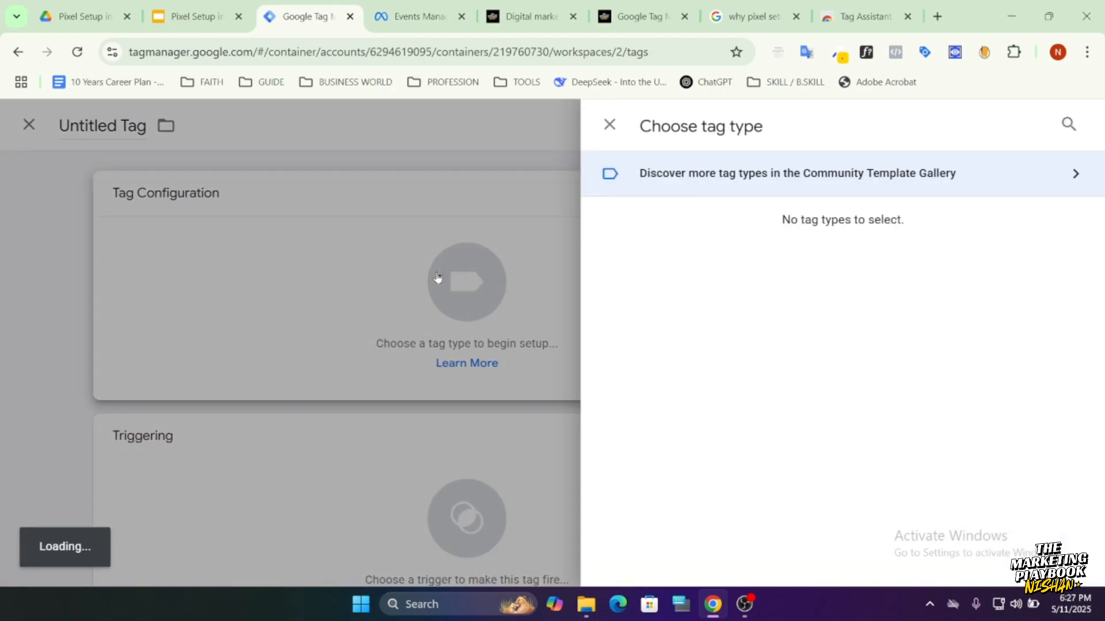
scroll(776, 357, down, 4)
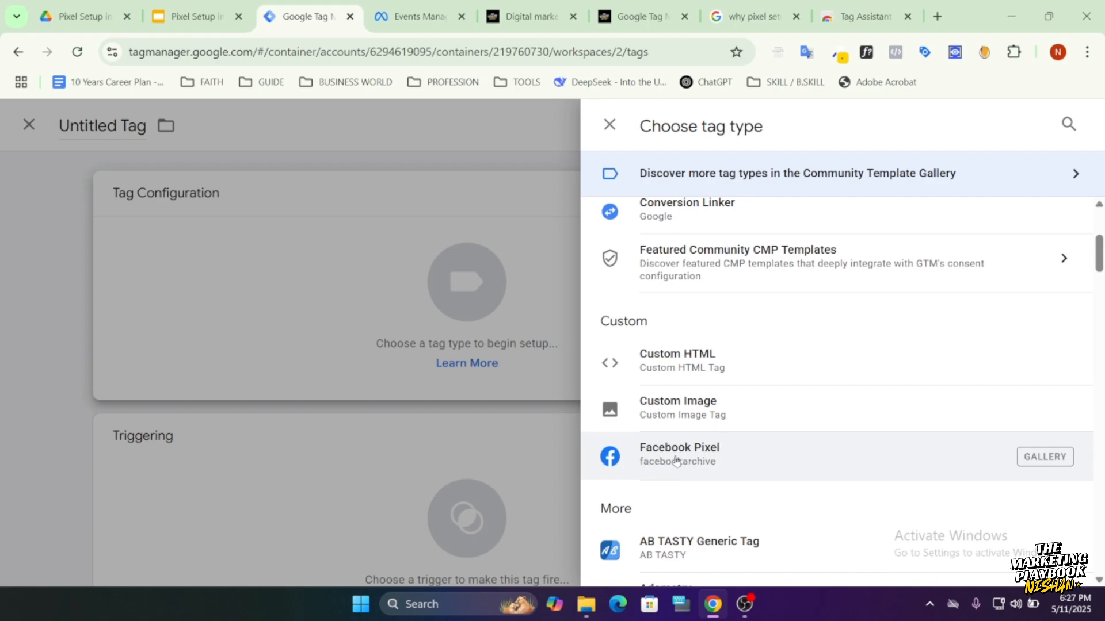
click(702, 463)
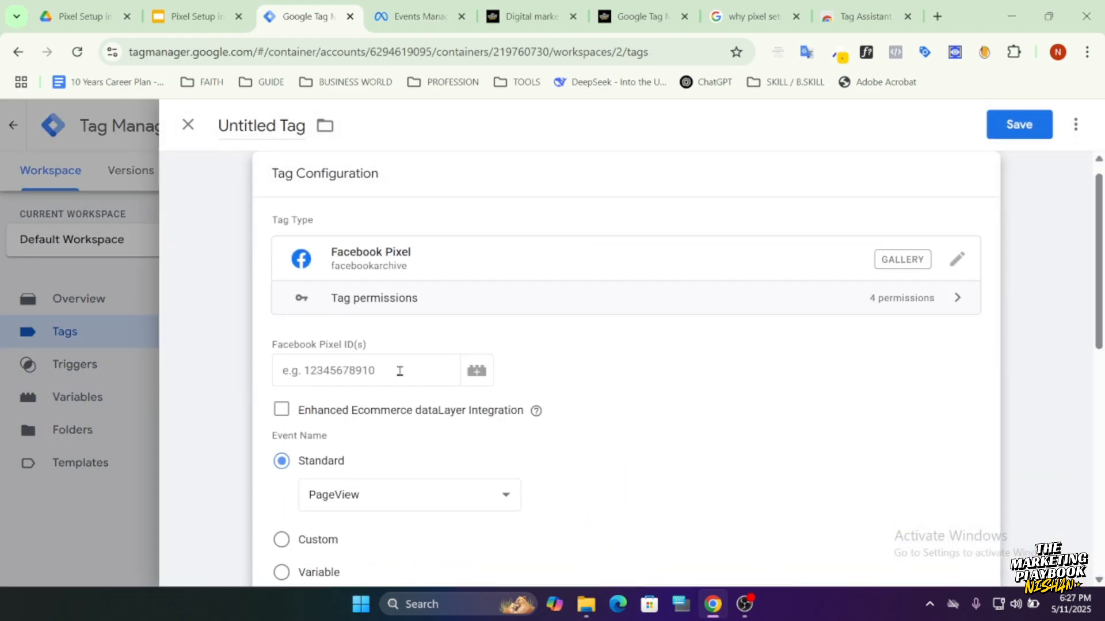
Paste the copied dataset ID as the tag's Facebook Pixel ID and check it against the Demo for Training dataset in Events Manager.
click(399, 371)
right_click(400, 371)
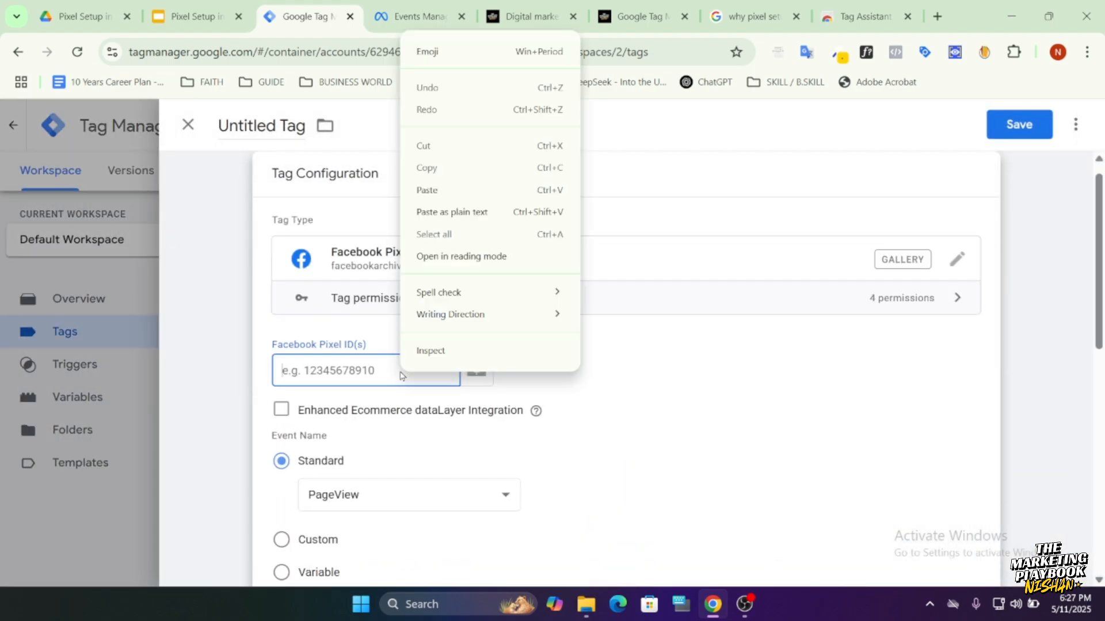
click(423, 190)
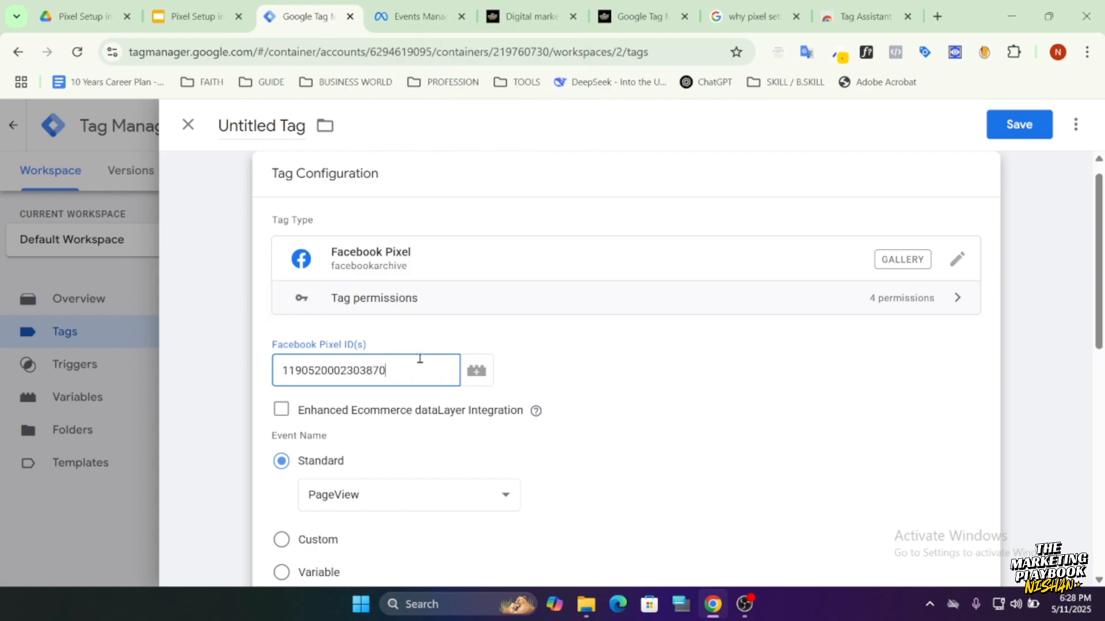
drag(361, 371, 389, 371)
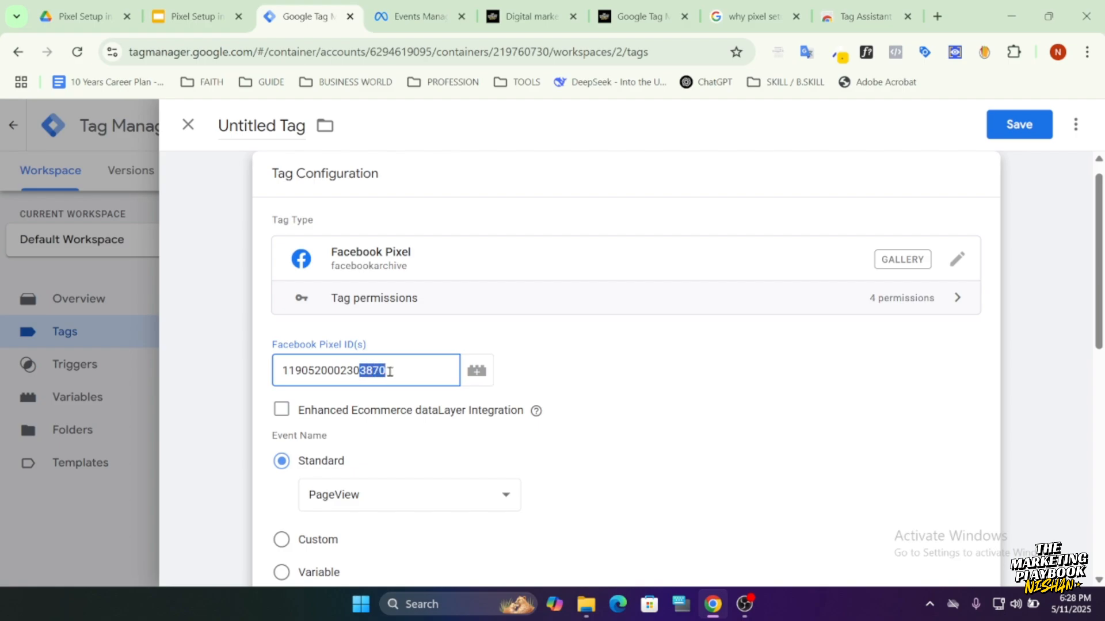
click(569, 371)
click(425, 18)
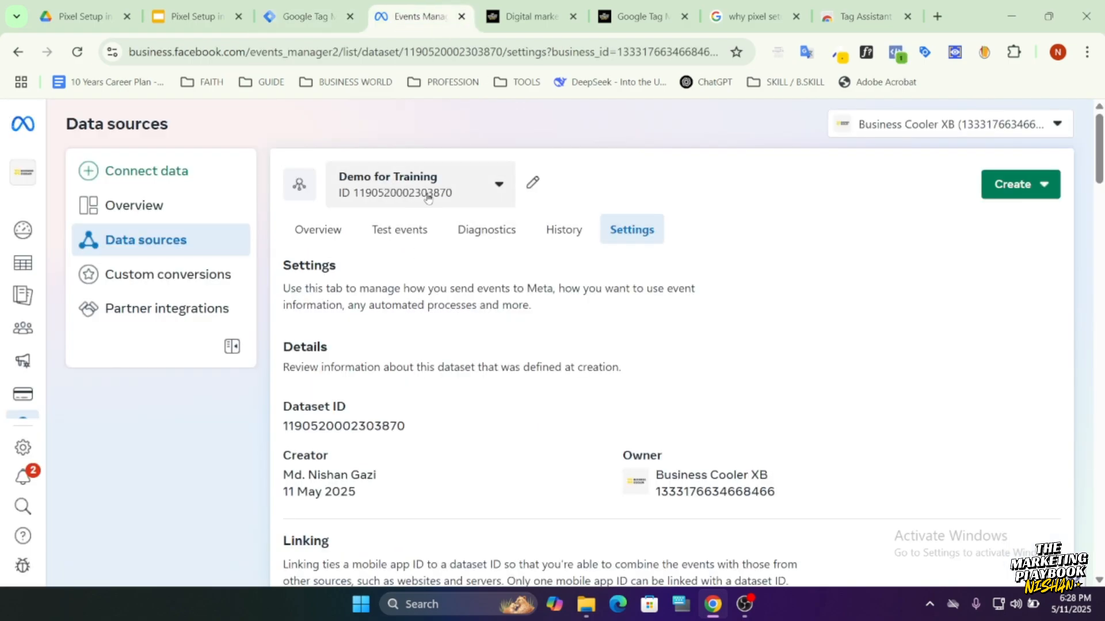
click(303, 16)
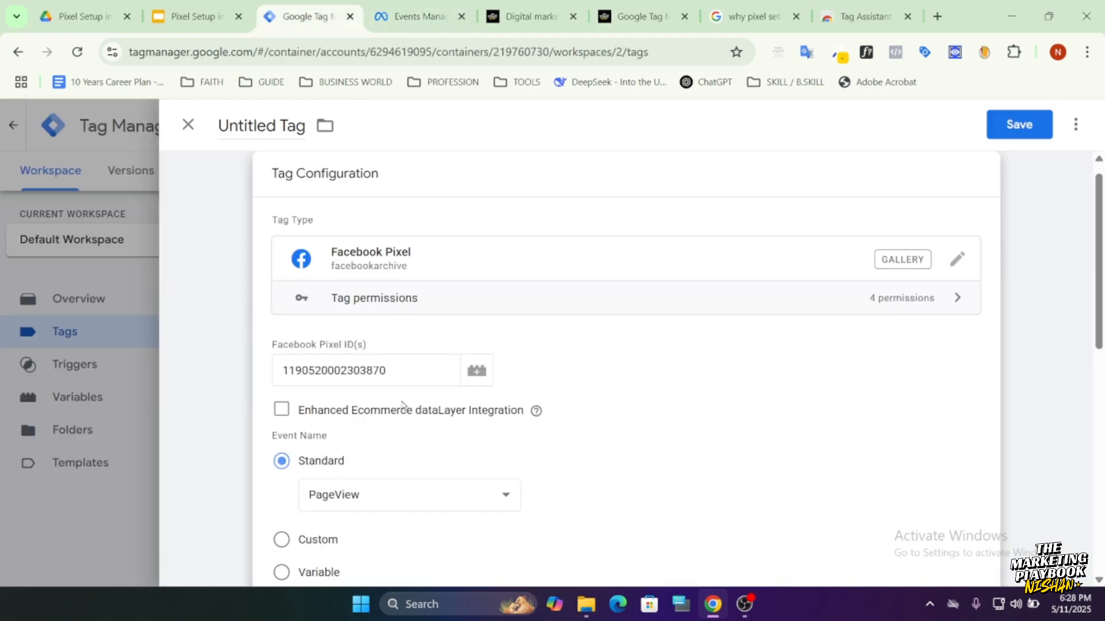
Keep PageView as the tag's standard event and assign the All Pages firing trigger.
scroll(387, 407, down, 3)
scroll(401, 377, up, 1)
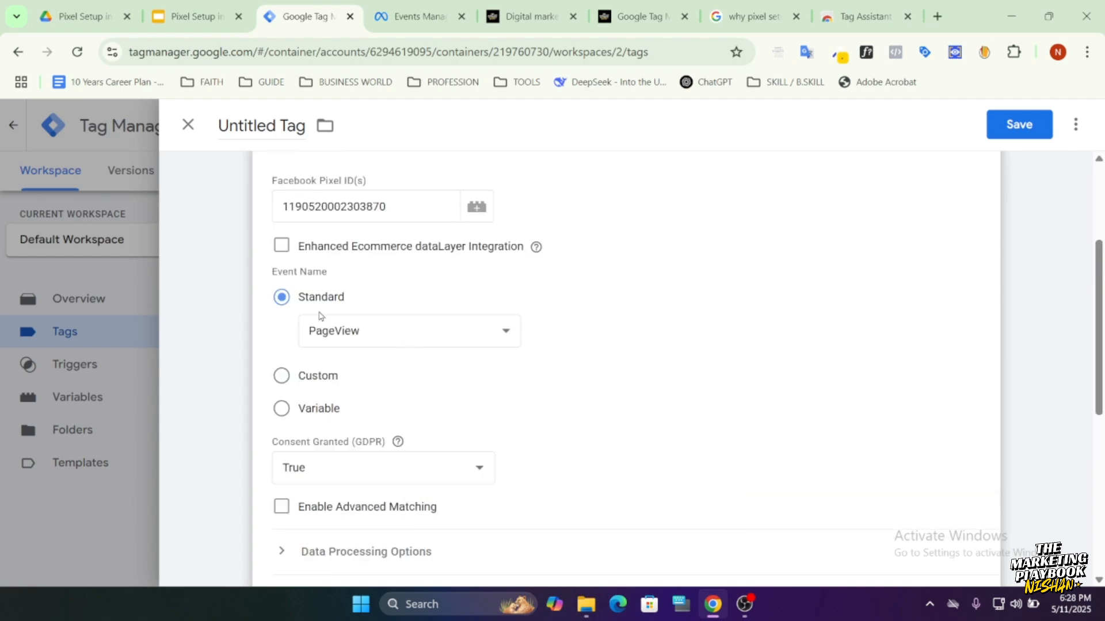
click(338, 337)
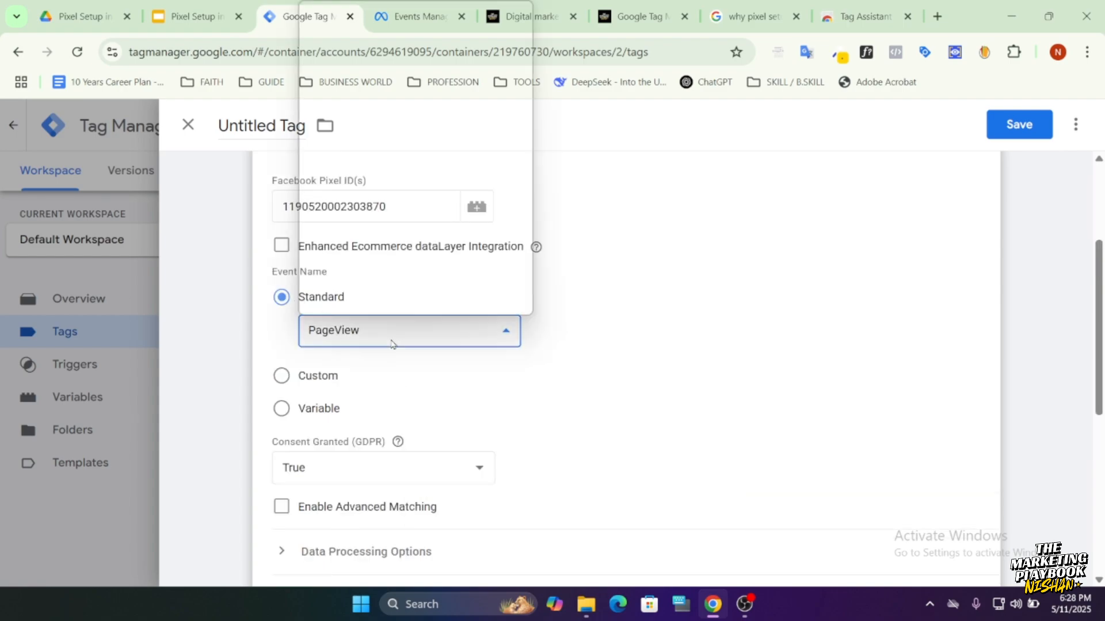
click(309, 340)
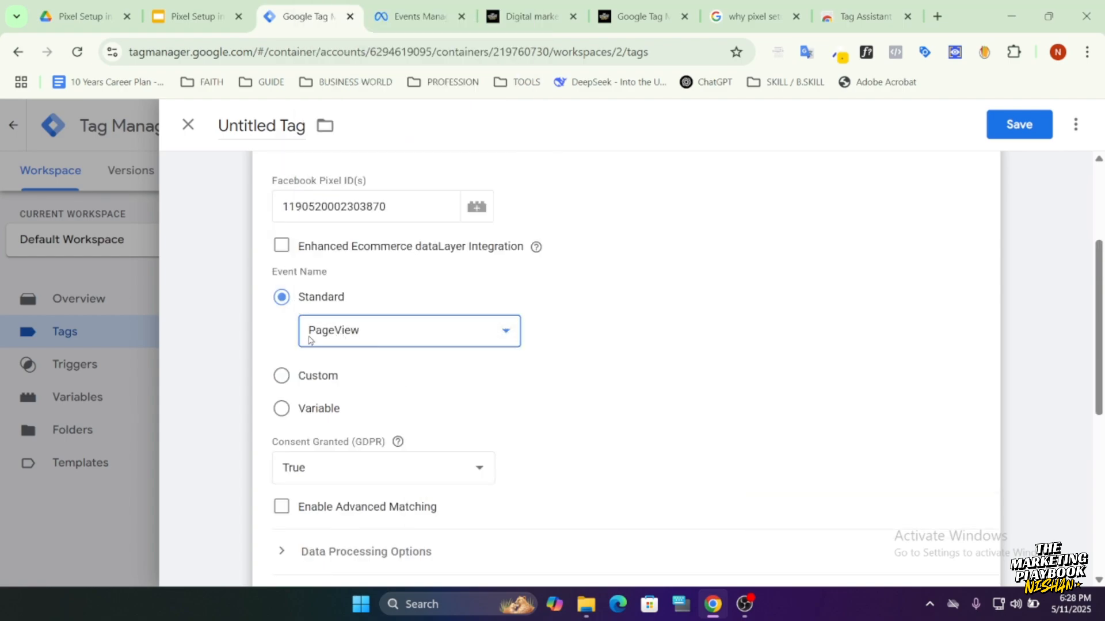
scroll(405, 358, down, 6)
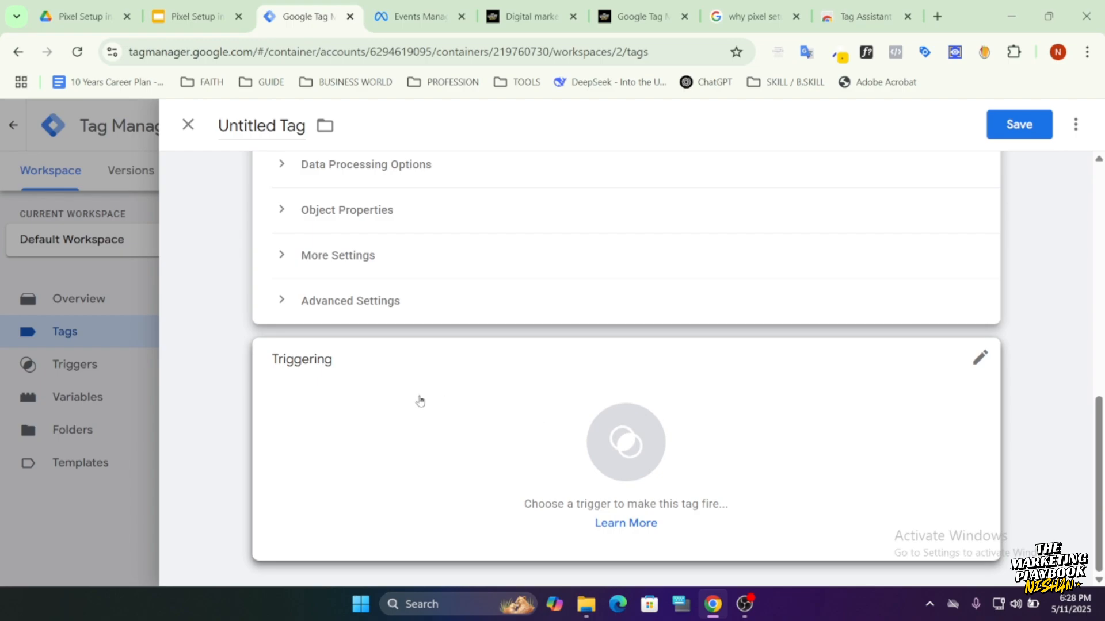
click(397, 433)
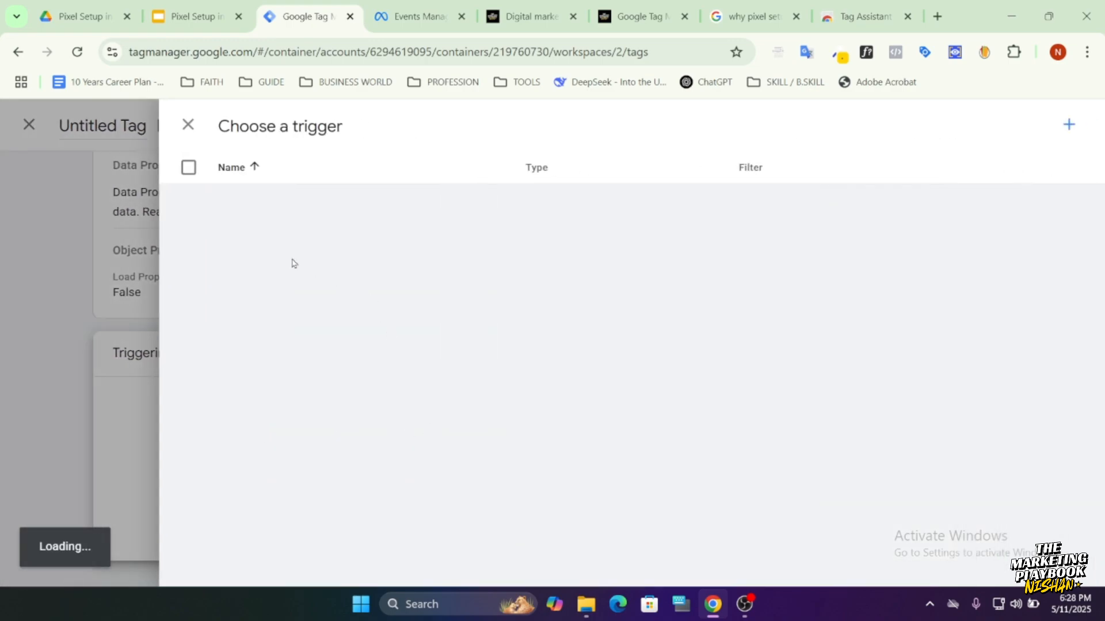
click(264, 202)
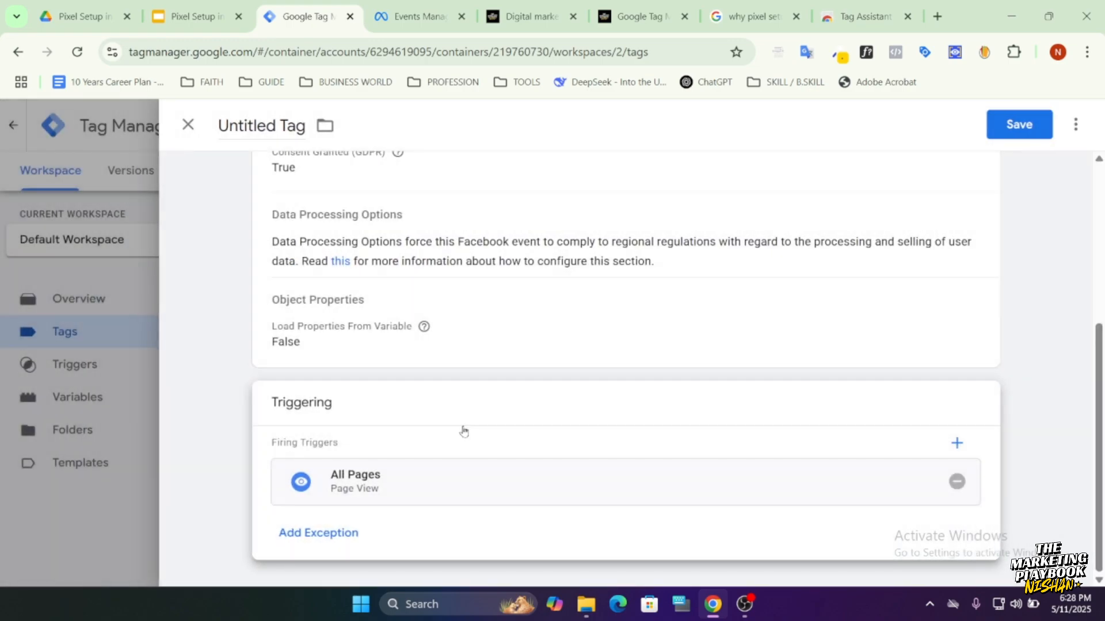
Look at the website's home page and review the Facebook Pixel tag's ID, event and trigger settings.
click(525, 17)
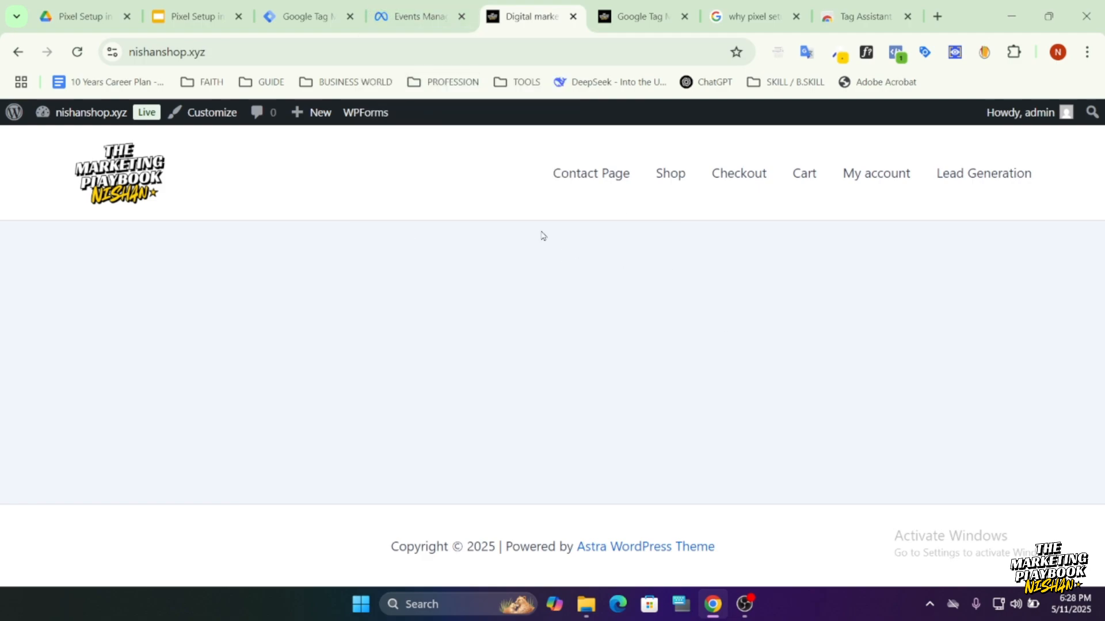
click(305, 20)
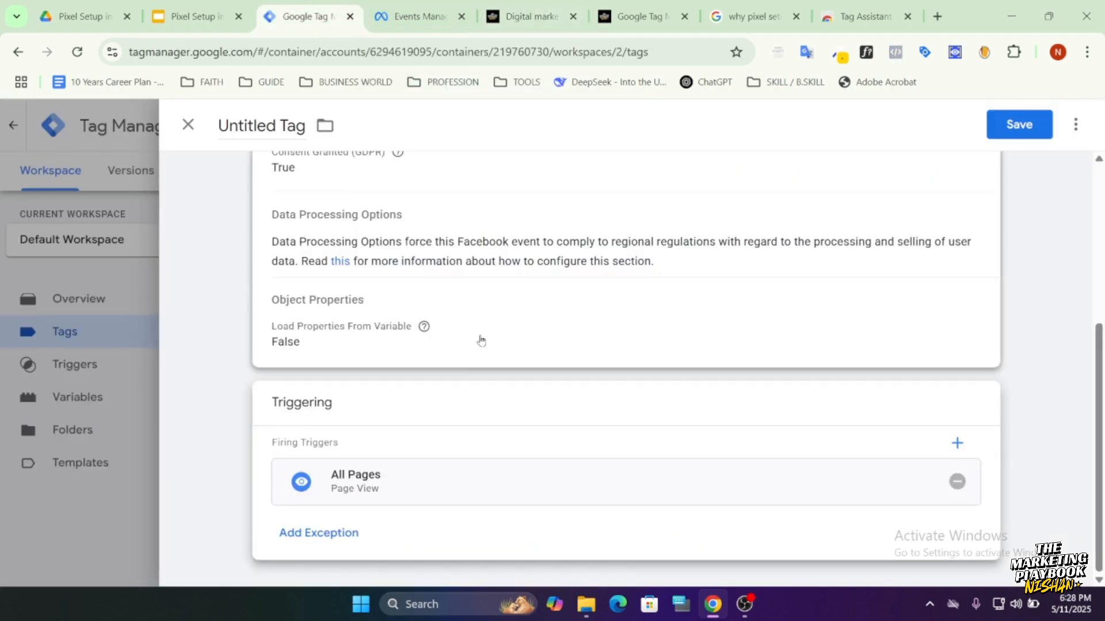
scroll(324, 516, up, 5)
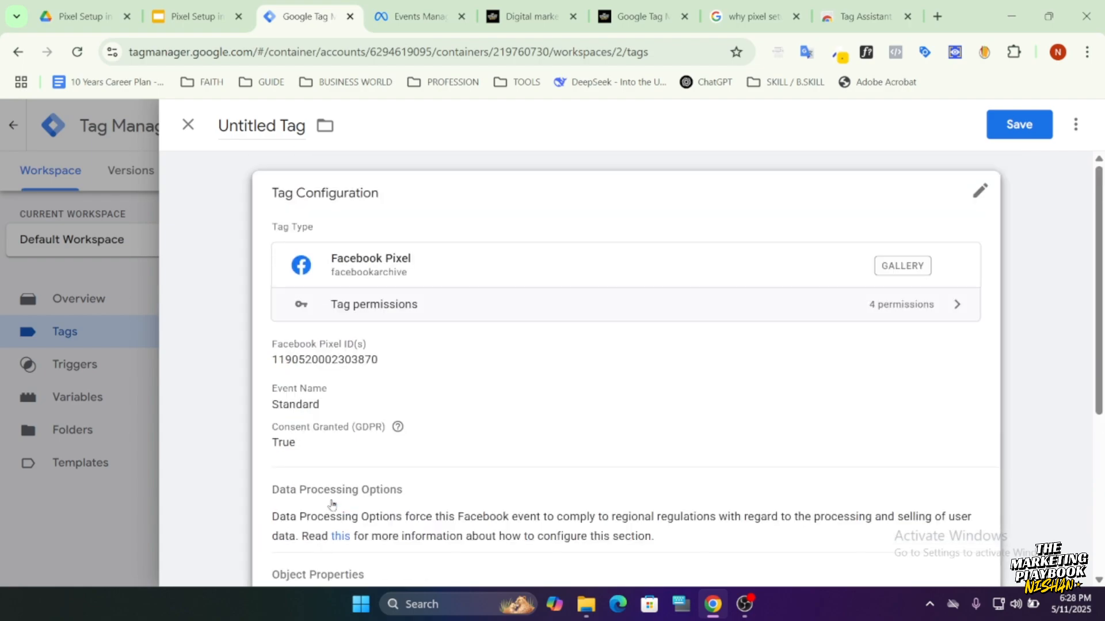
scroll(324, 456, down, 1)
click(367, 399)
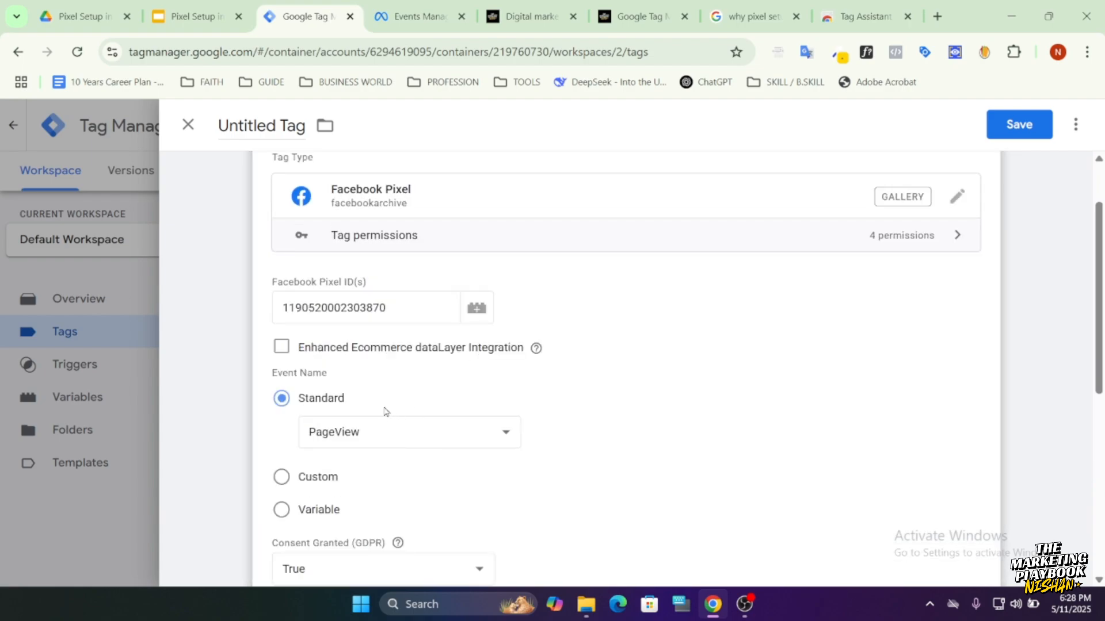
scroll(374, 434, down, 6)
scroll(332, 427, up, 7)
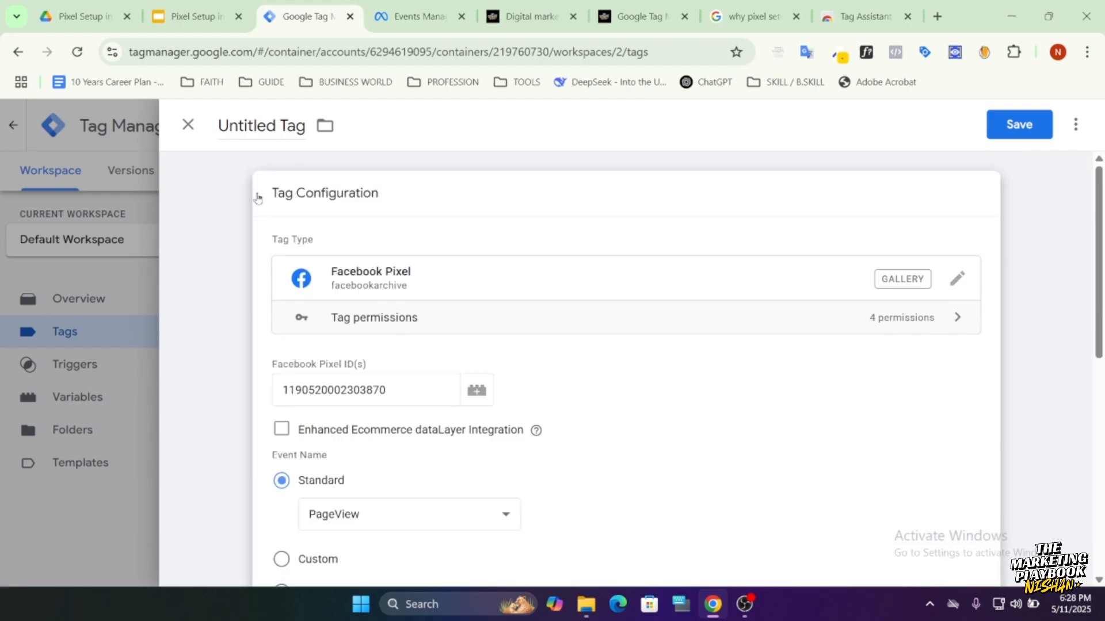
Name the tag "FB - Configuration and Page View" and save it.
click(248, 126)
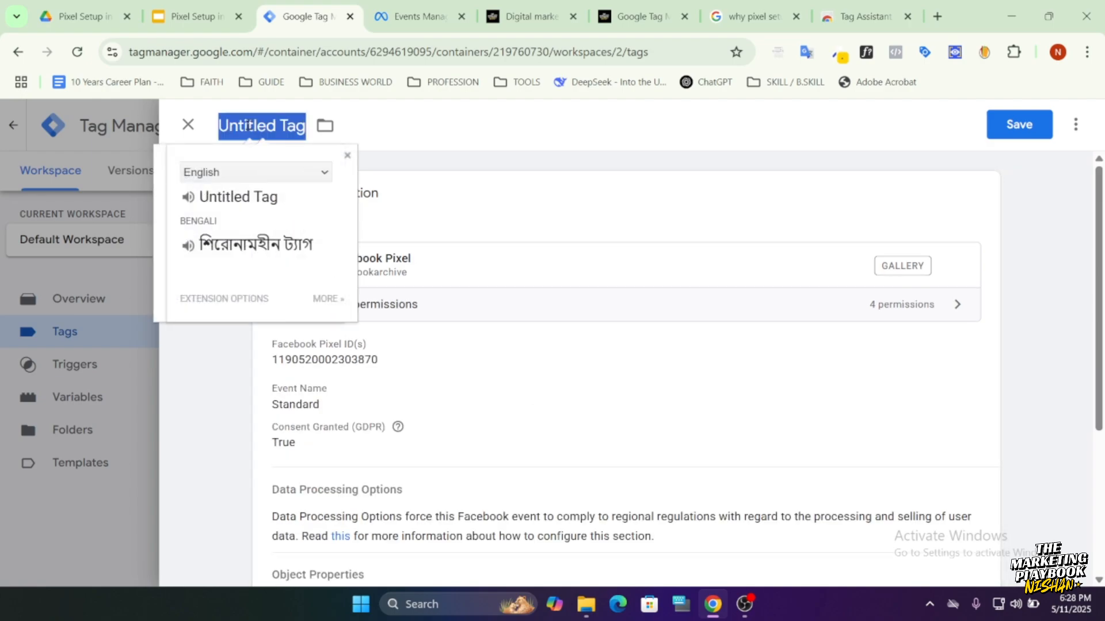
text(FB - )
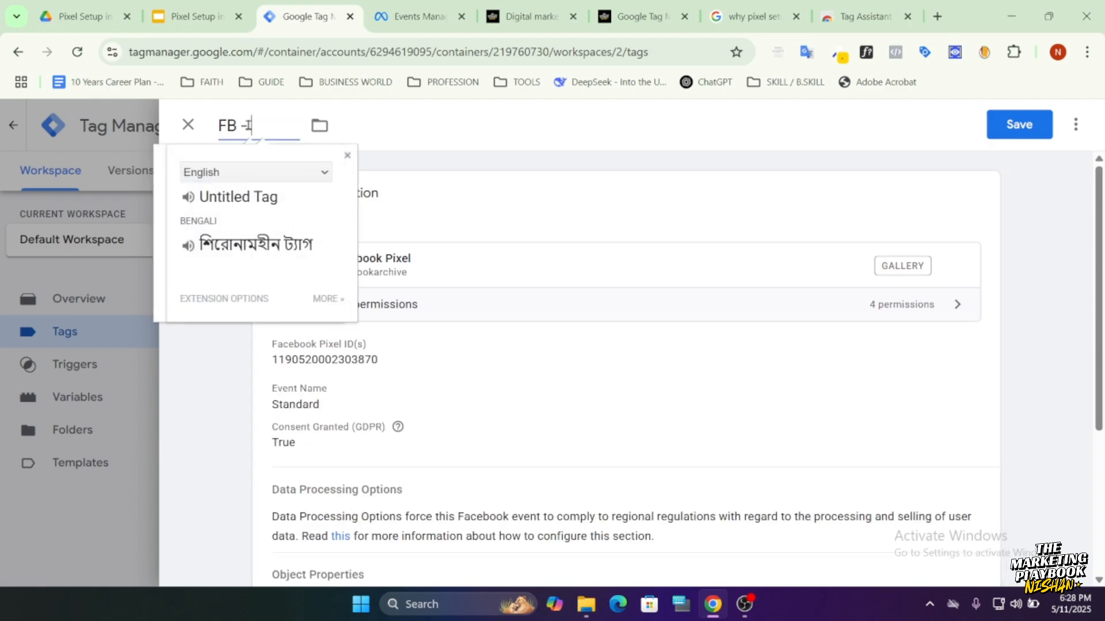
text(Configuration)
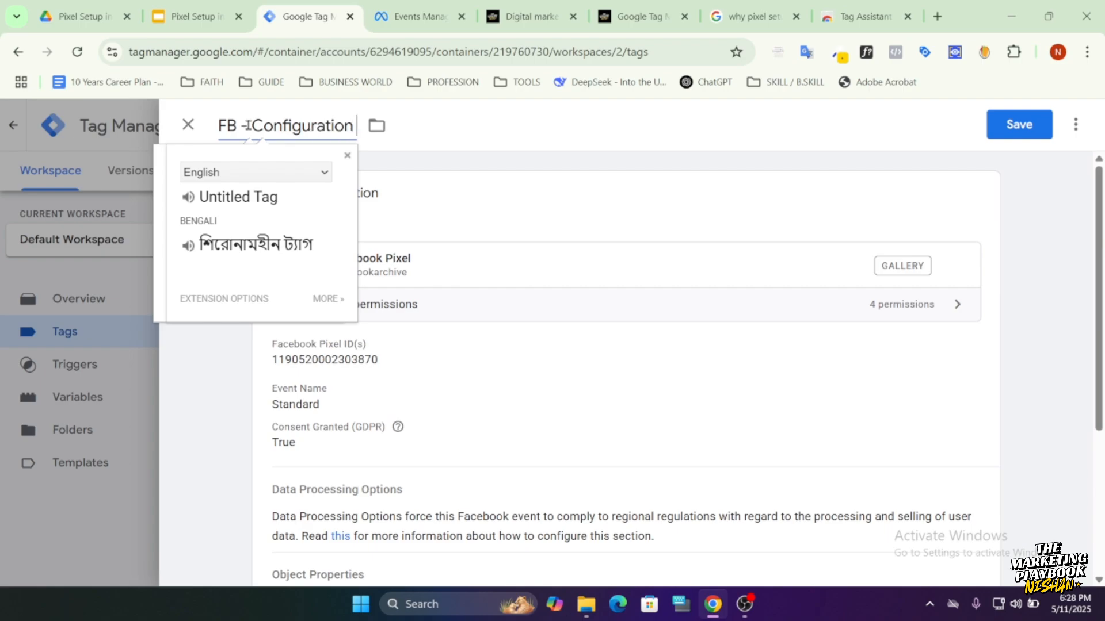
text( and Page View)
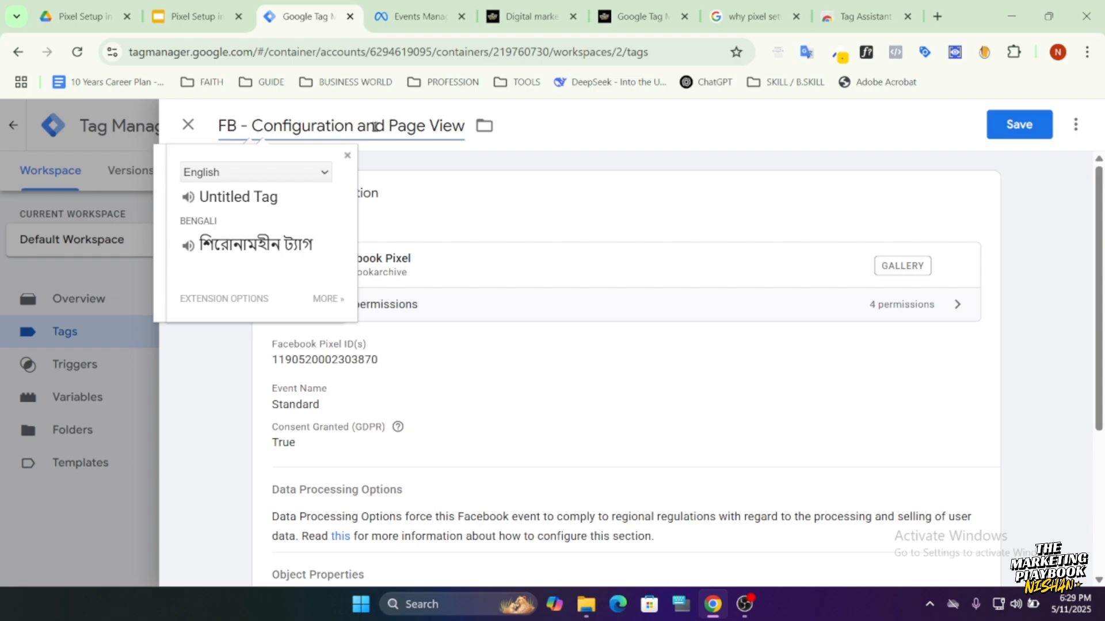
click(1019, 124)
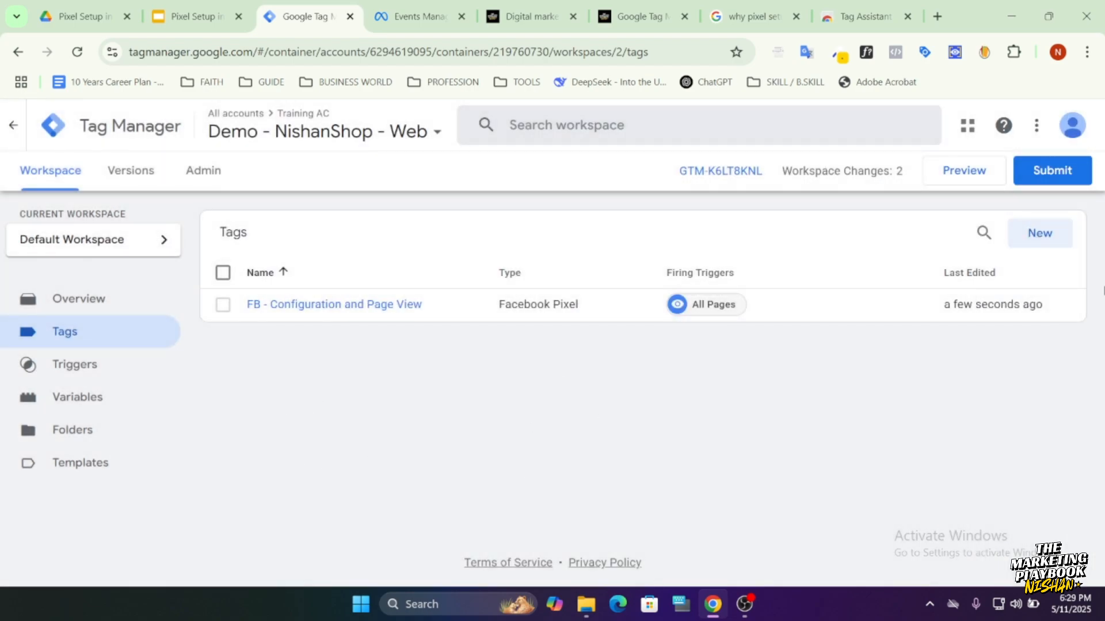
Submit the workspace changes and publish them as a new container version without a name or description.
click(1055, 180)
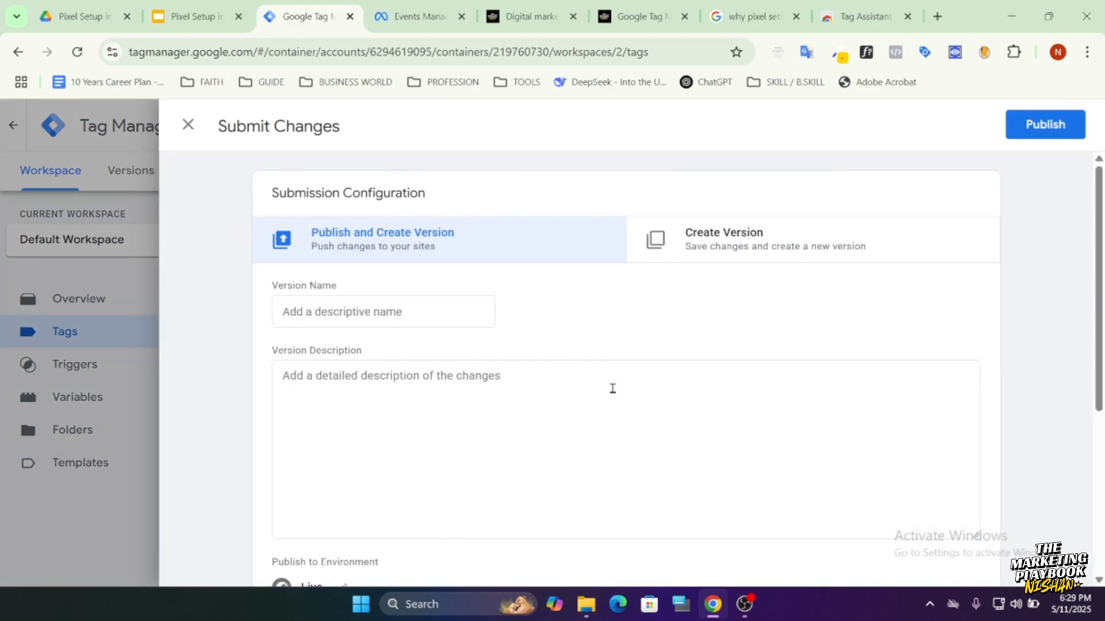
click(1030, 127)
click(756, 544)
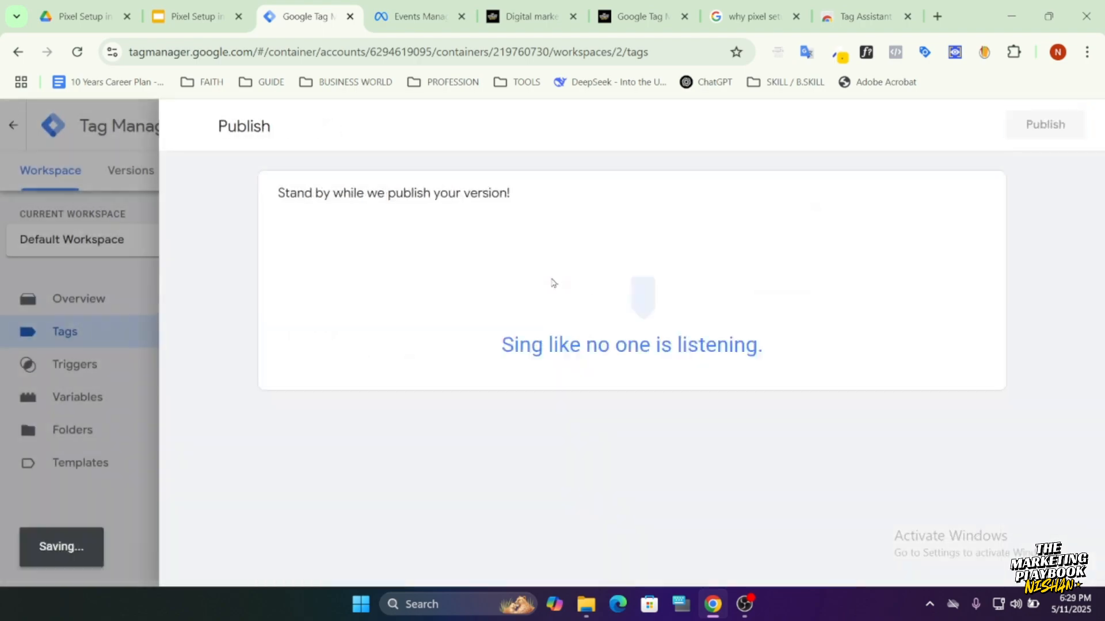
Open the Test events page of the Demo for Training dataset in Events Manager and review its testing options.
click(411, 17)
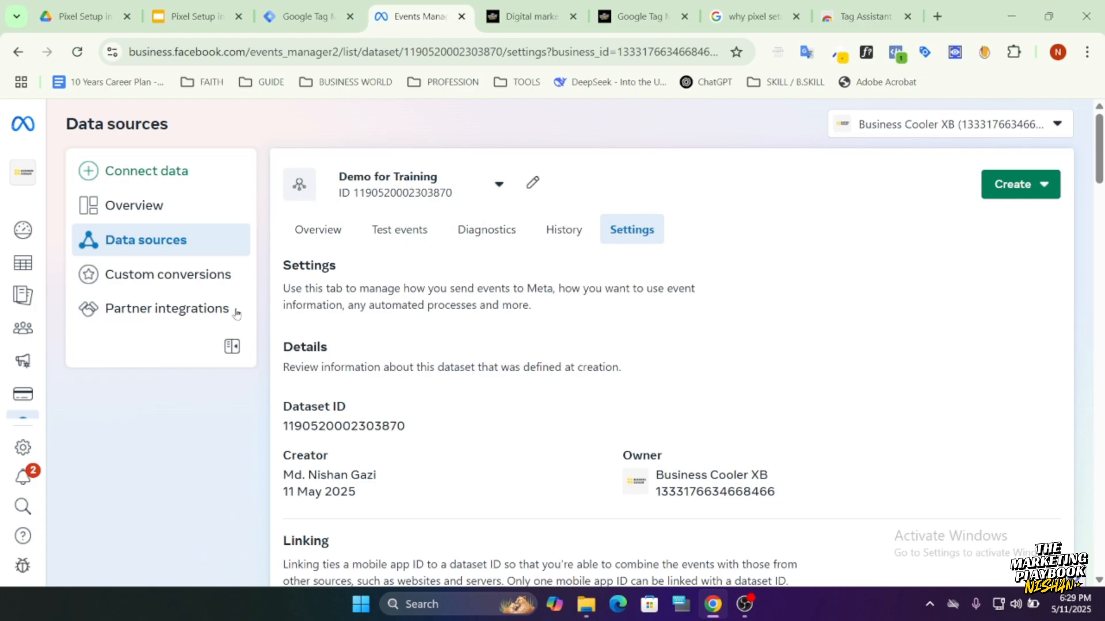
scroll(489, 414, down, 5)
scroll(491, 419, up, 5)
click(382, 236)
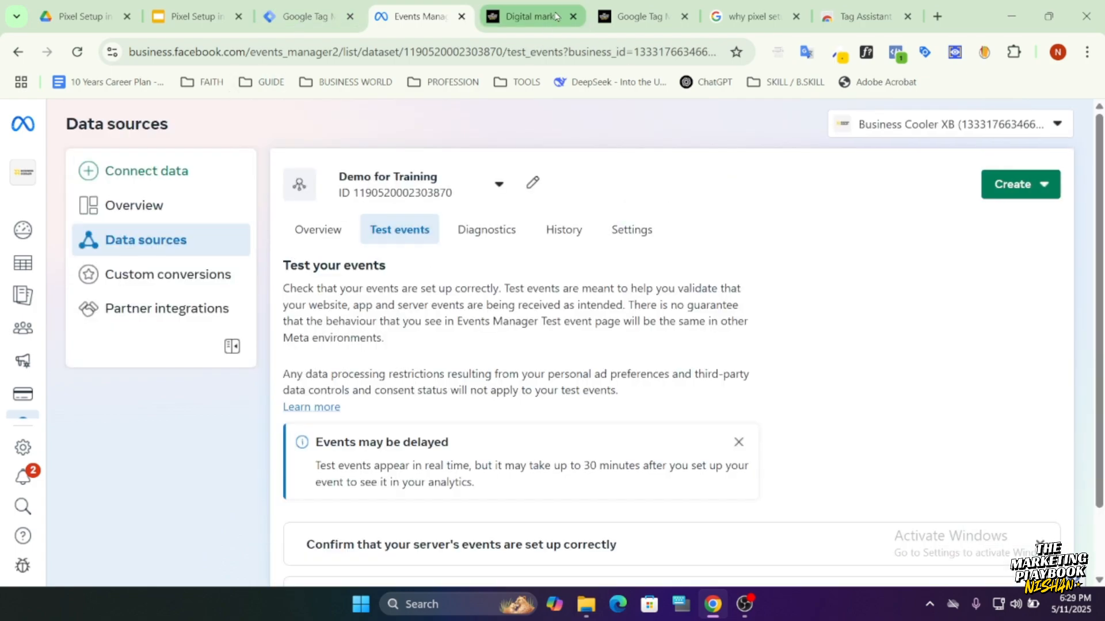
scroll(567, 493, down, 2)
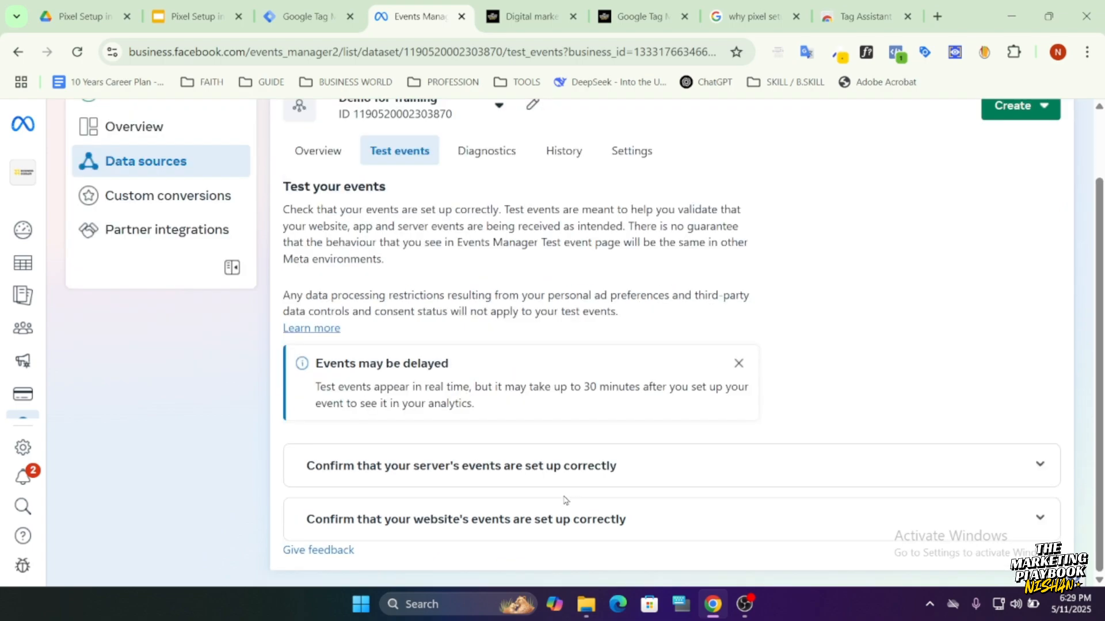
scroll(567, 494, up, 2)
Return to the Tag Manager workspace from the published version and start preview mode for the container.
click(333, 18)
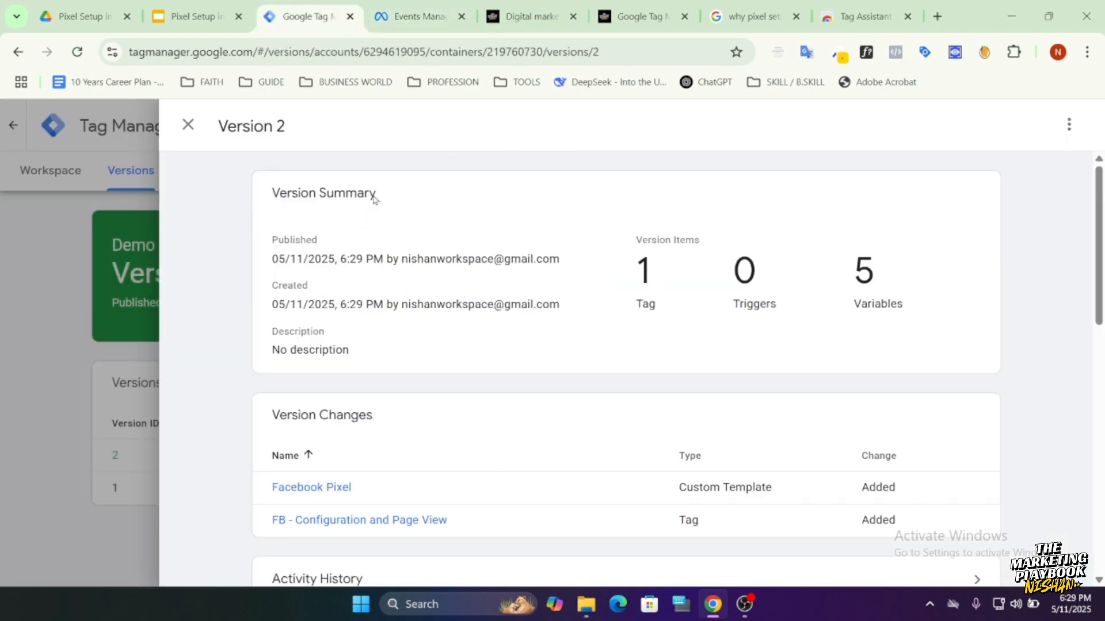
click(75, 189)
click(72, 185)
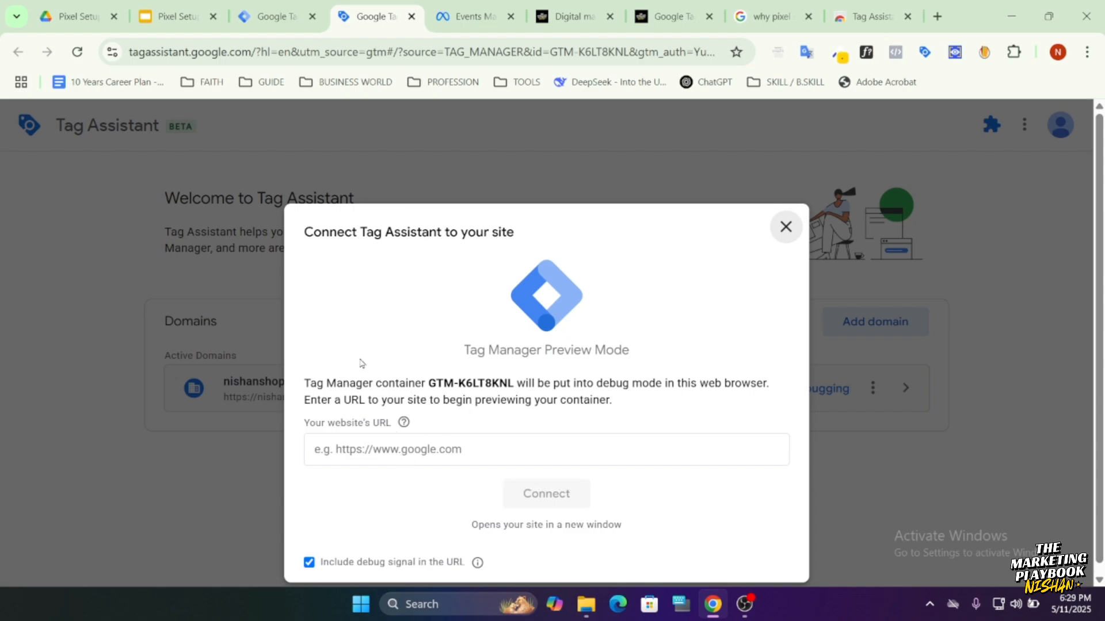
Connect Tag Assistant to nishanshop.xyz using the address copied from the open site, and continue to the debug summary.
click(429, 455)
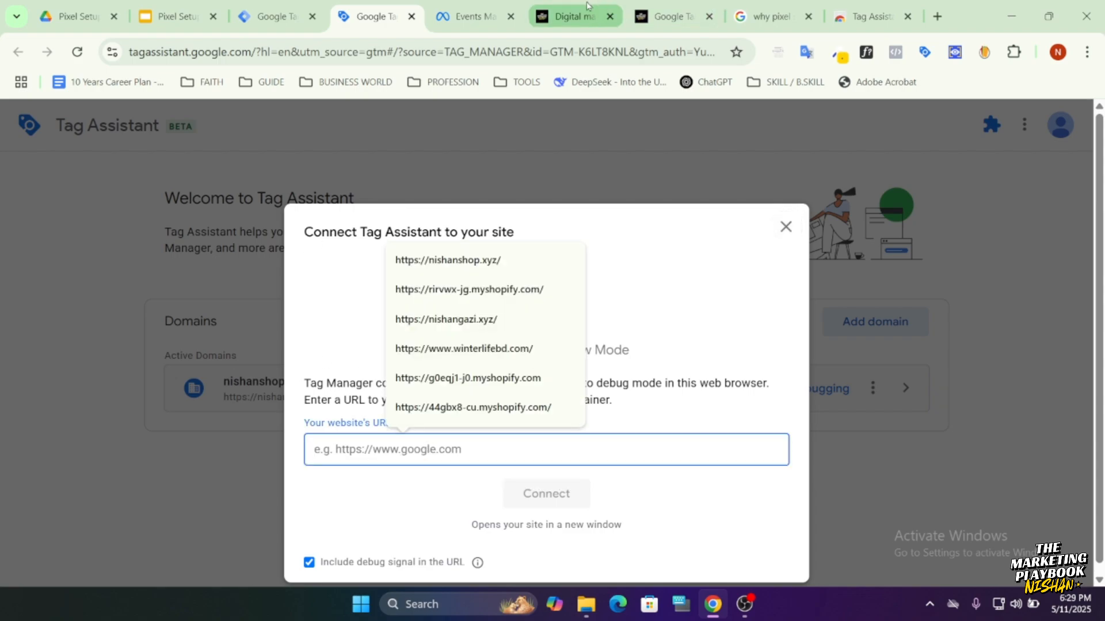
click(538, 18)
click(489, 52)
key(ctrl+c)
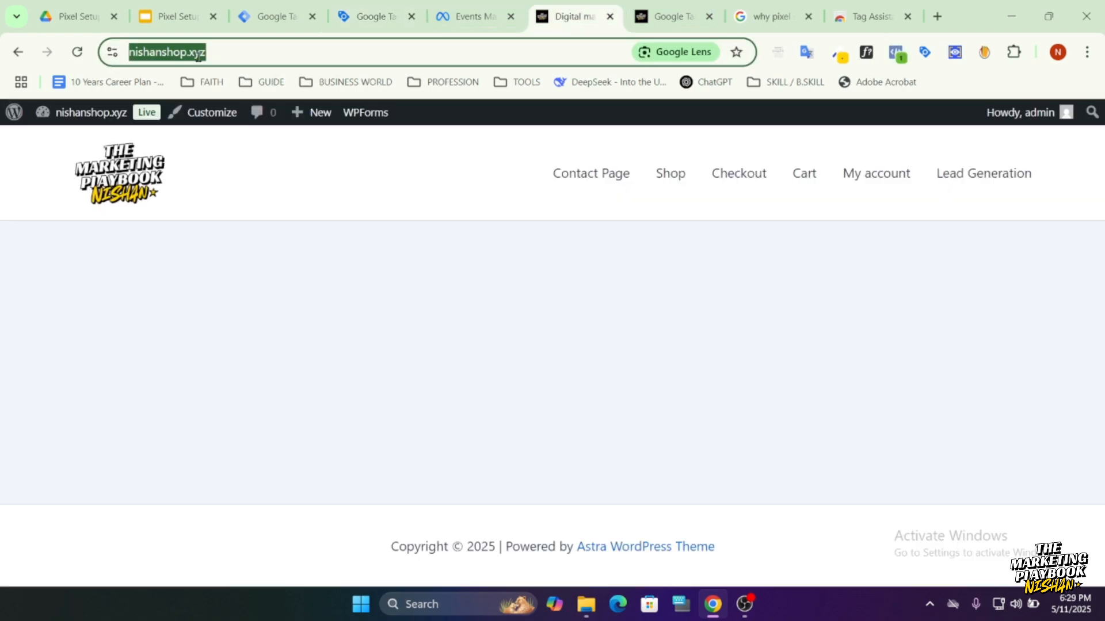
click(358, 17)
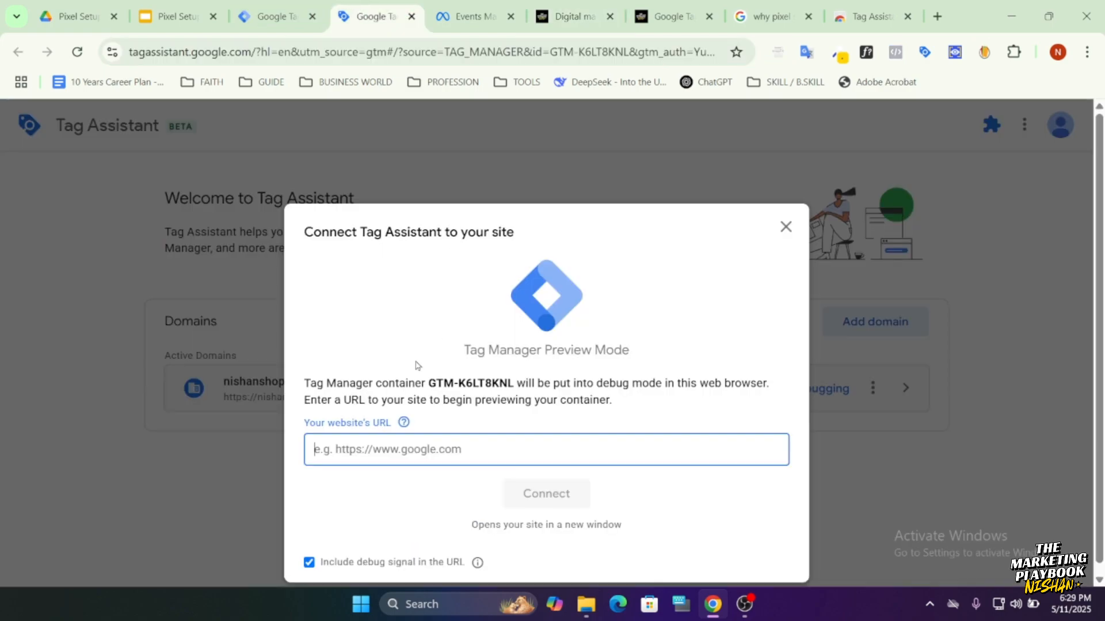
click(387, 448)
key(ctrl+v)
click(524, 493)
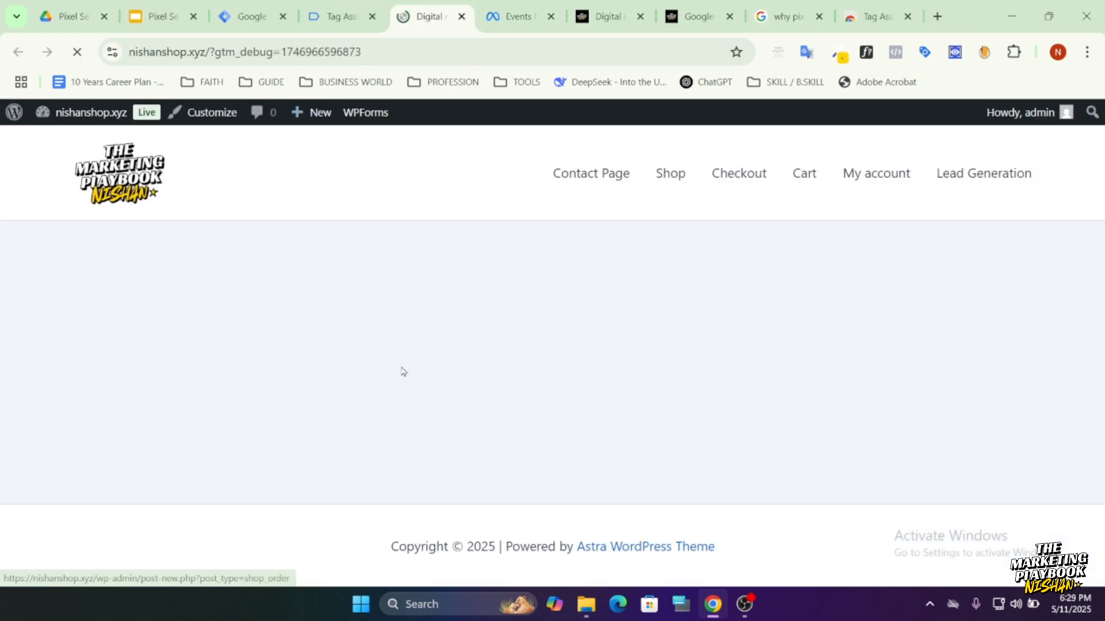
click(319, 19)
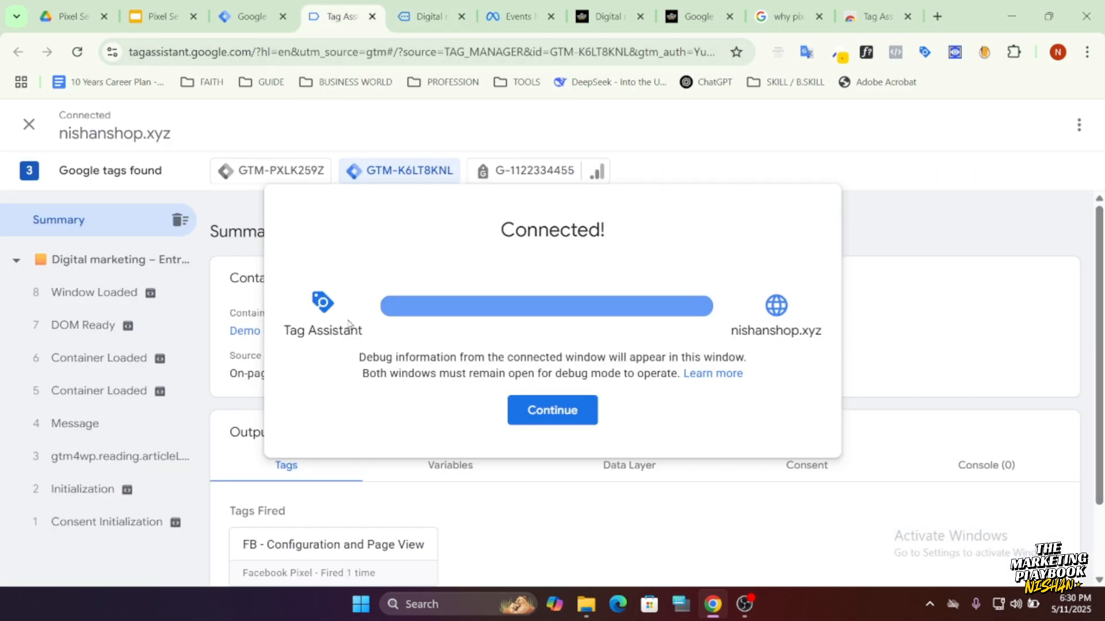
click(518, 410)
Check the fired tags of container GTM-K6LT8KNL in the Tag Assistant summary alongside the connected site.
click(421, 19)
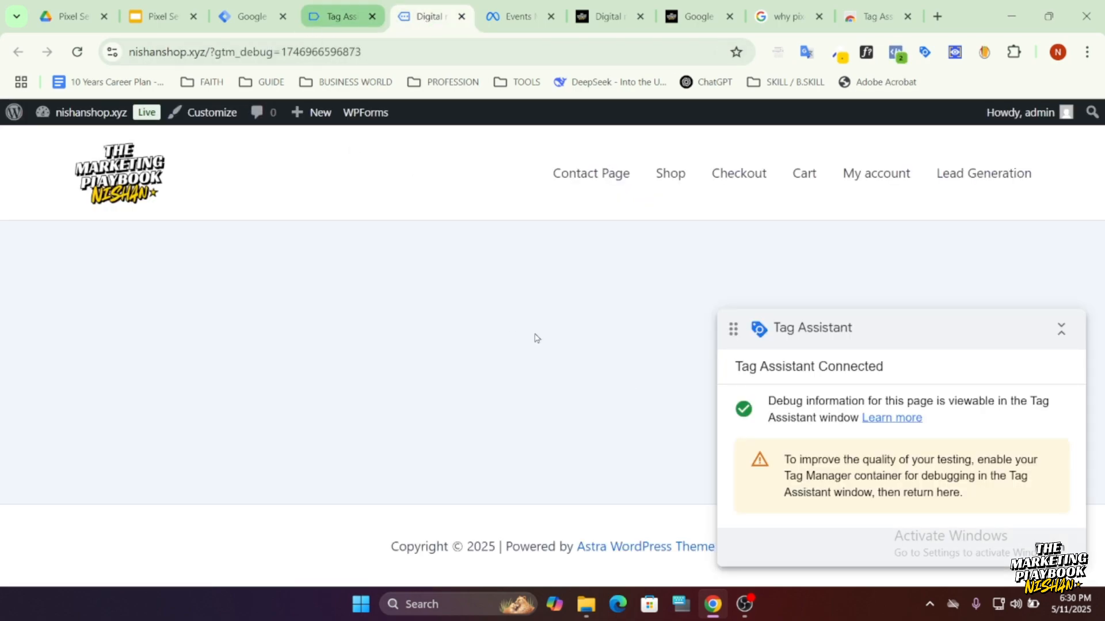
click(322, 19)
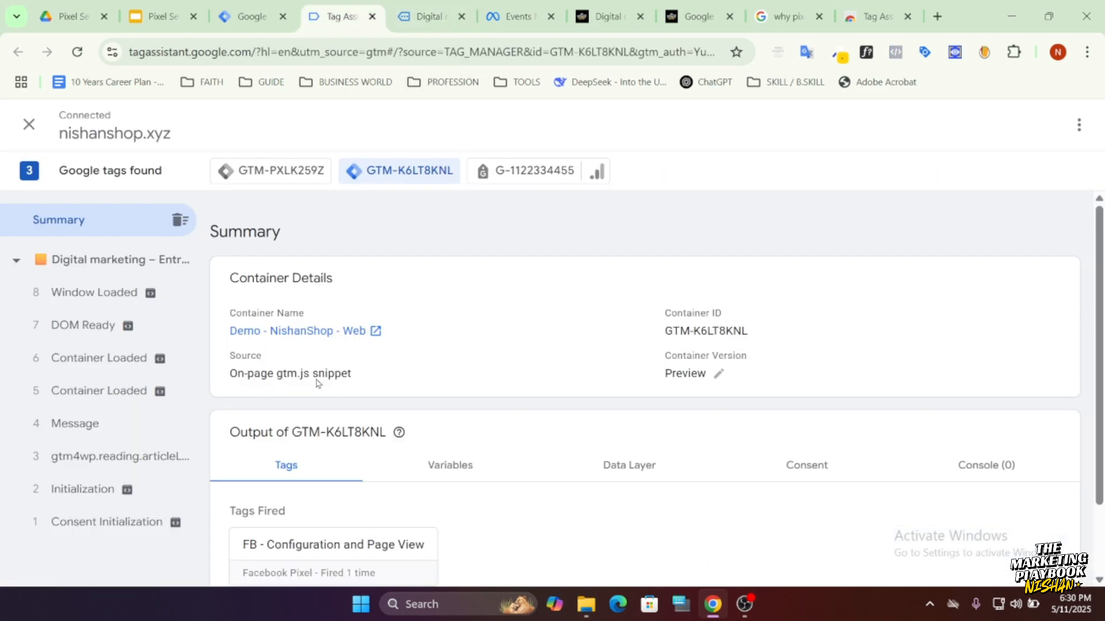
scroll(316, 383, down, 2)
click(423, 19)
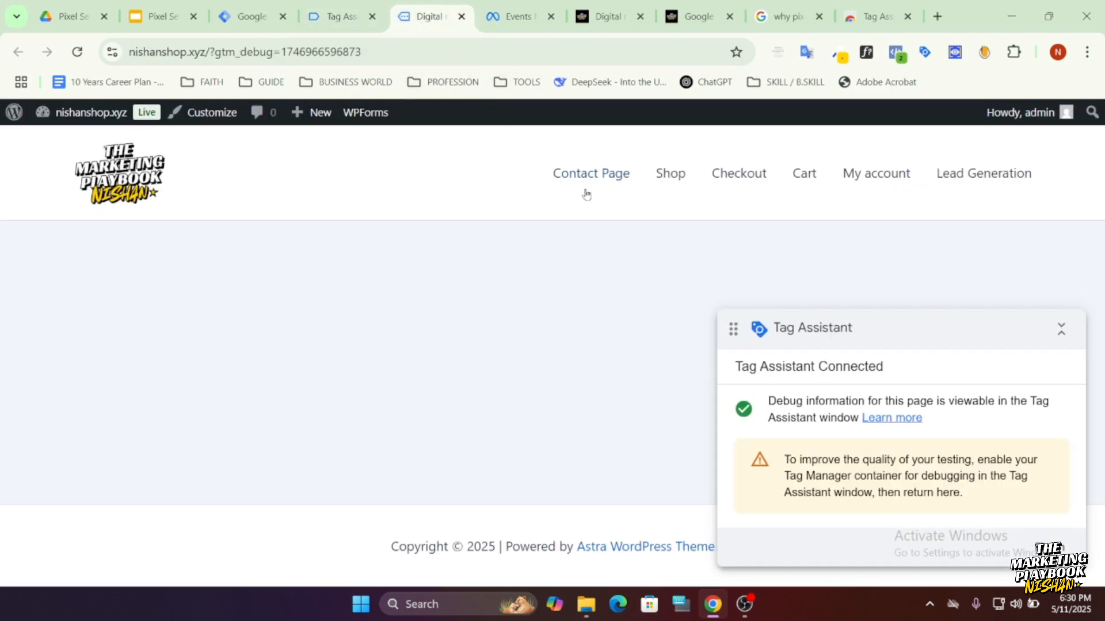
click(337, 12)
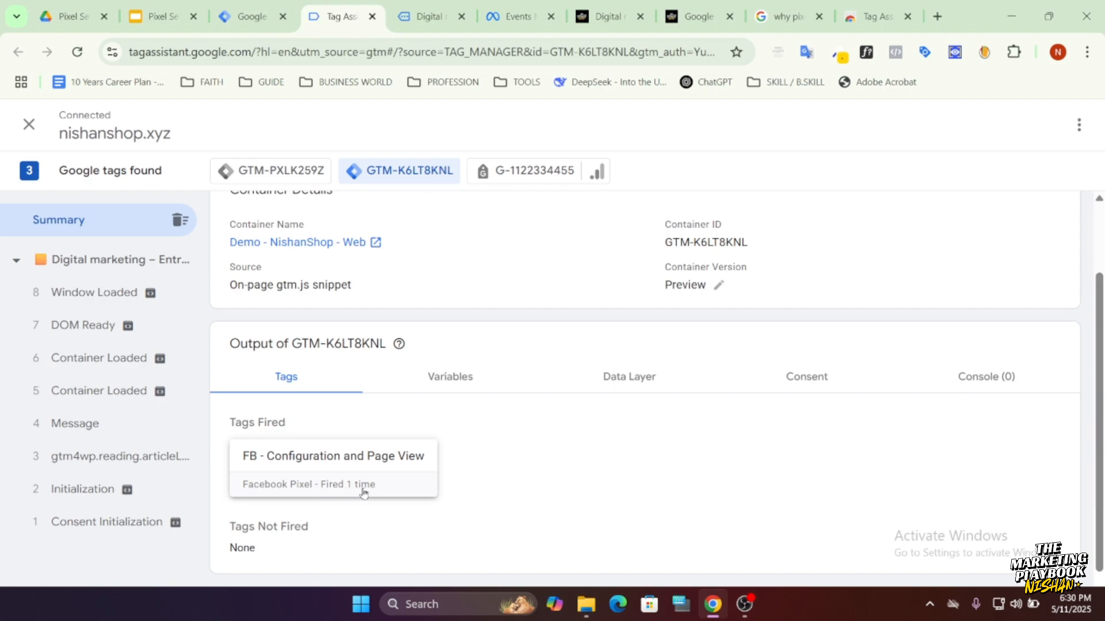
Switch to Events Manager and examine the details of the received PageView test event, including its URL and matching parameters.
click(513, 19)
scroll(463, 360, down, 2)
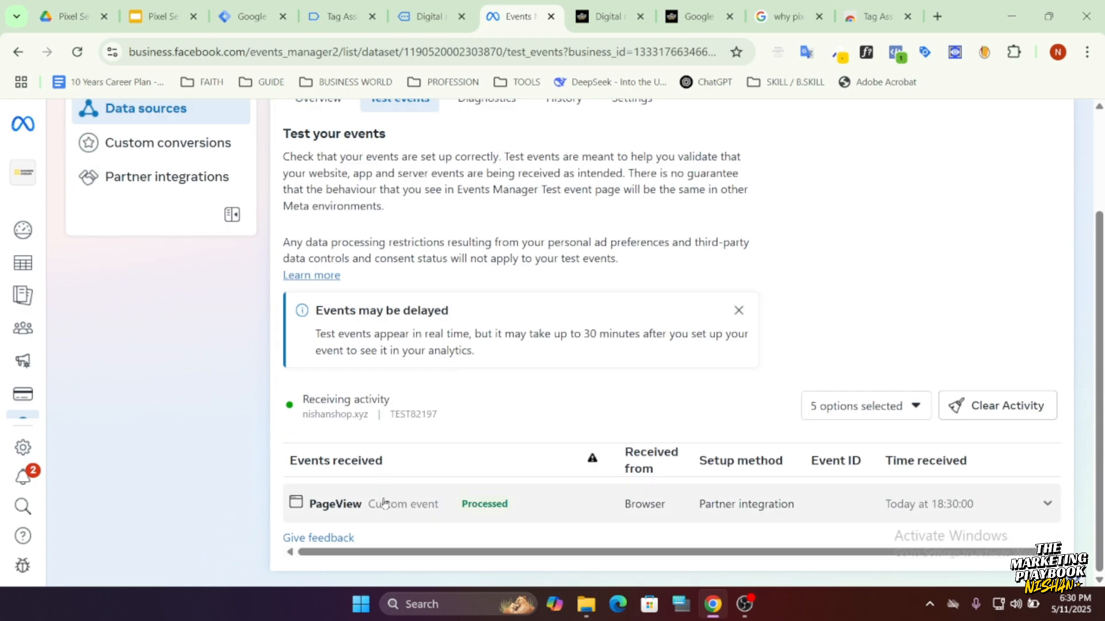
click(341, 512)
scroll(391, 483, down, 2)
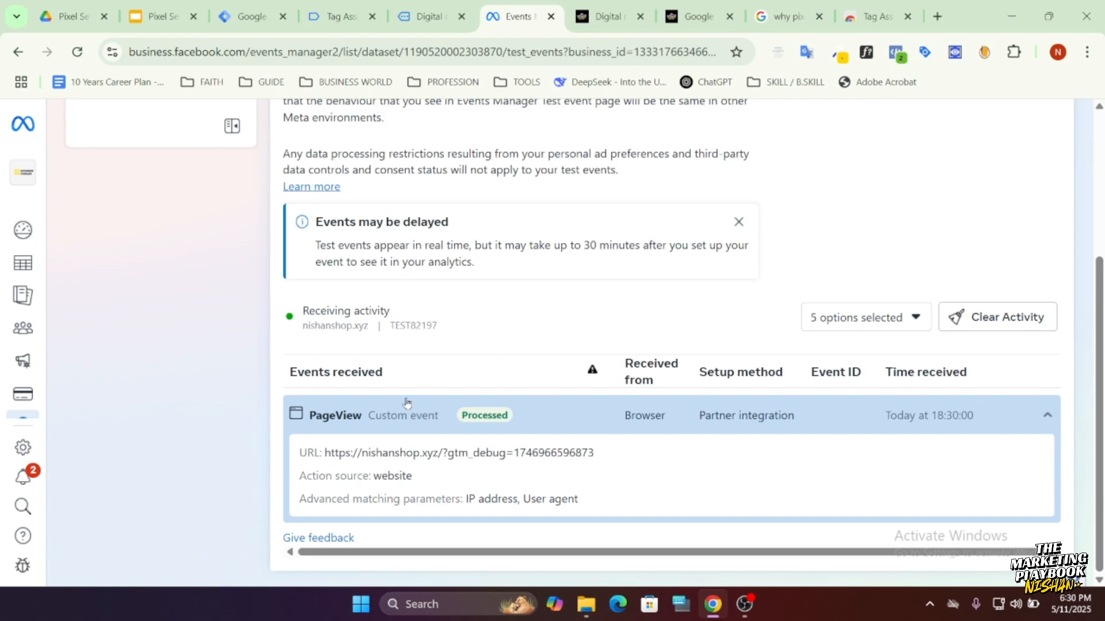
scroll(407, 403, up, 4)
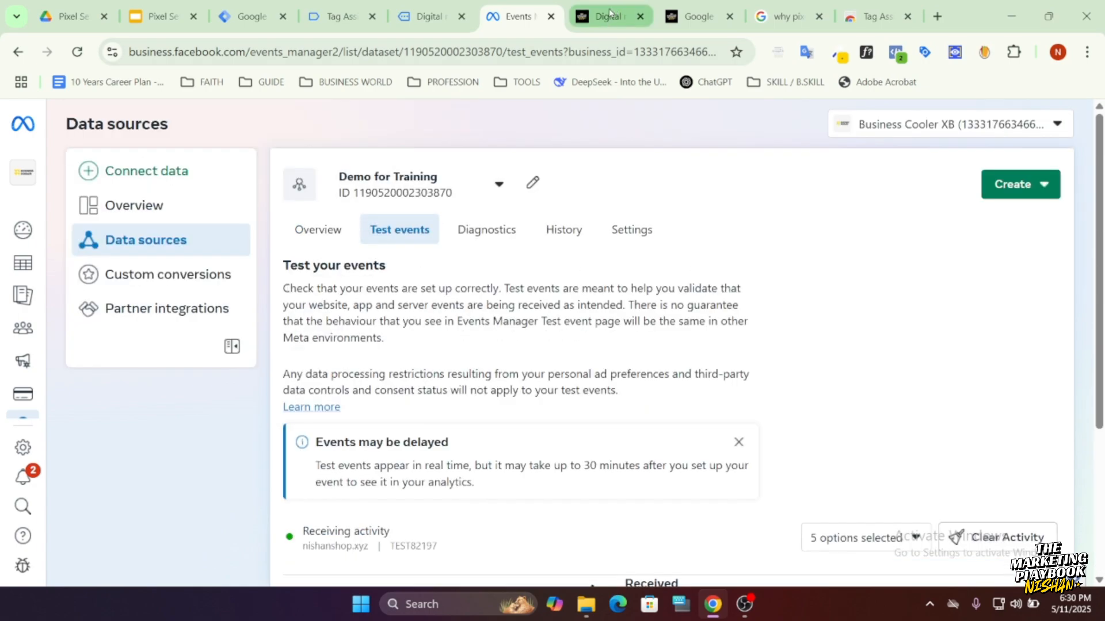
click(570, 25)
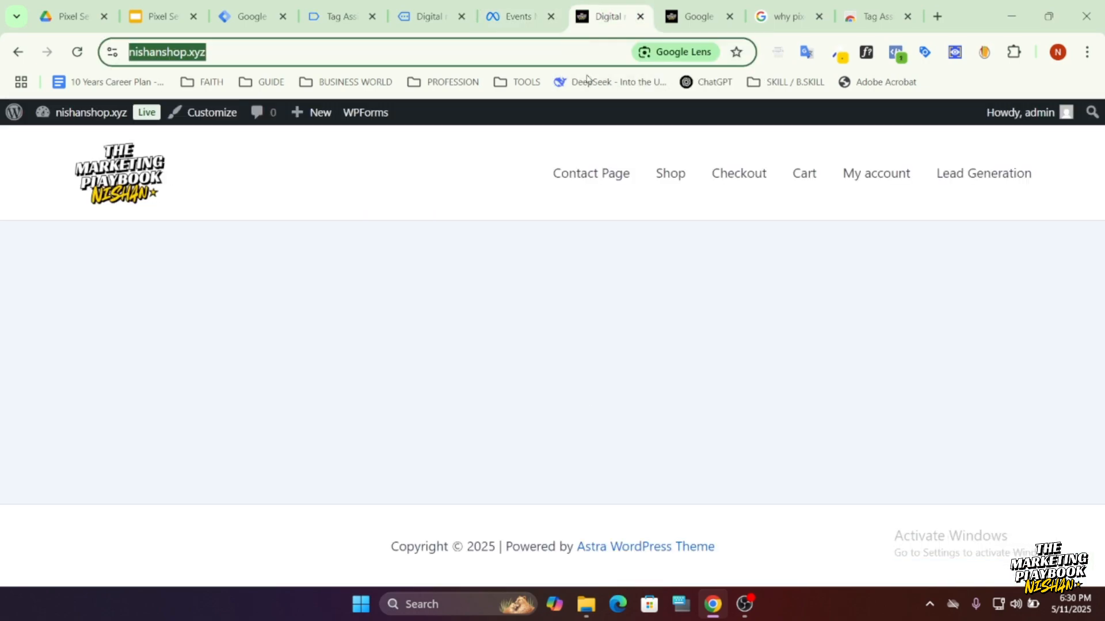
click(507, 16)
scroll(355, 403, down, 4)
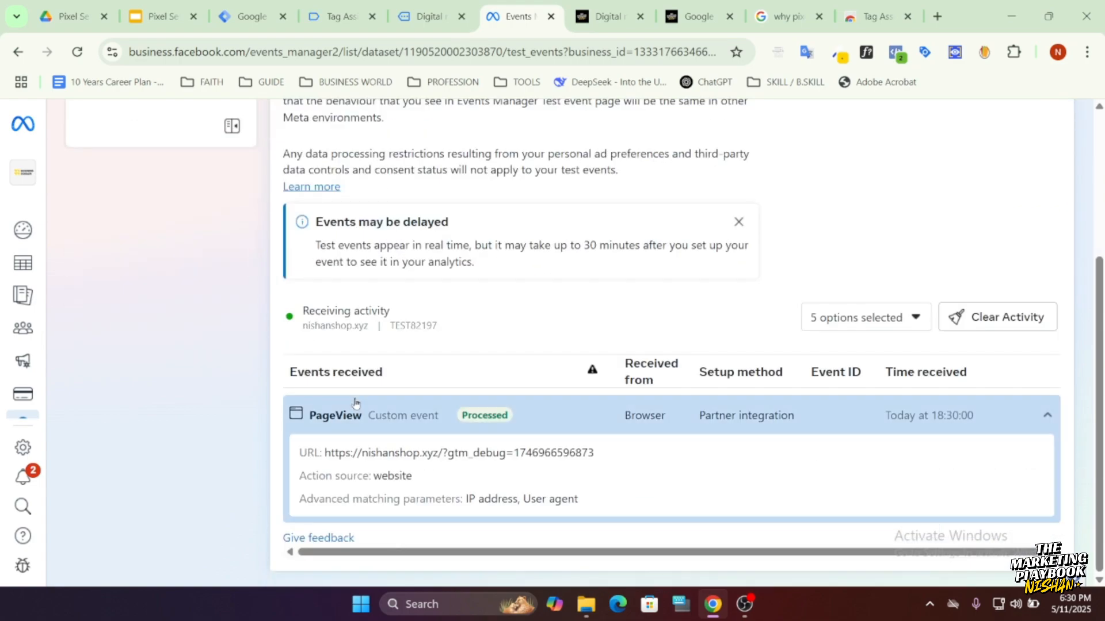
click(440, 414)
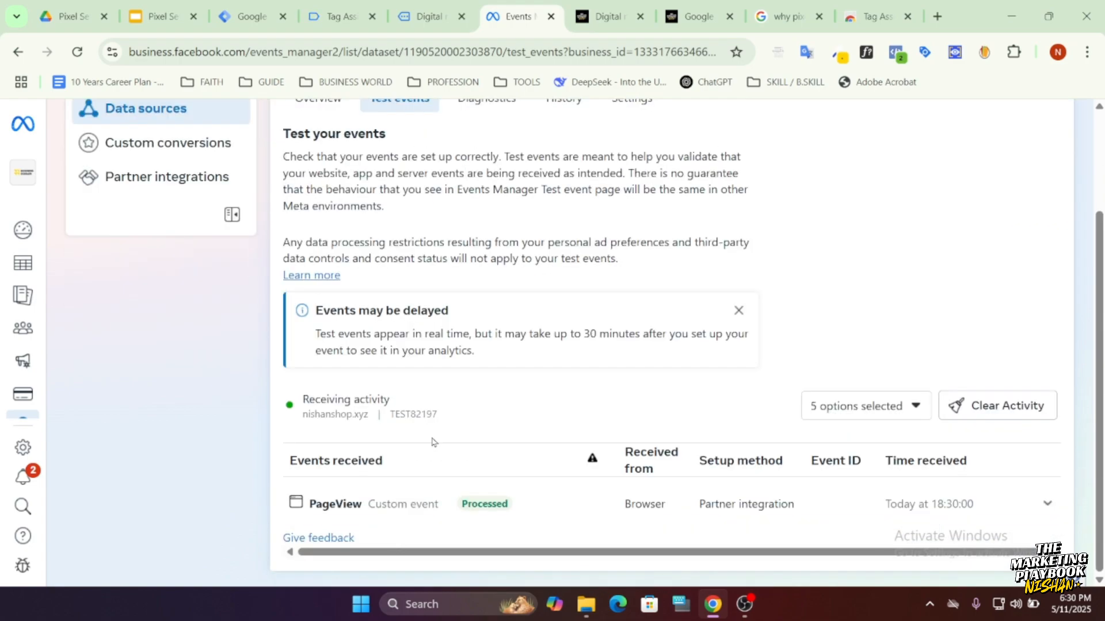
Open the Shop page of nishanshop.xyz in the site window connected to Tag Assistant.
click(597, 12)
click(430, 16)
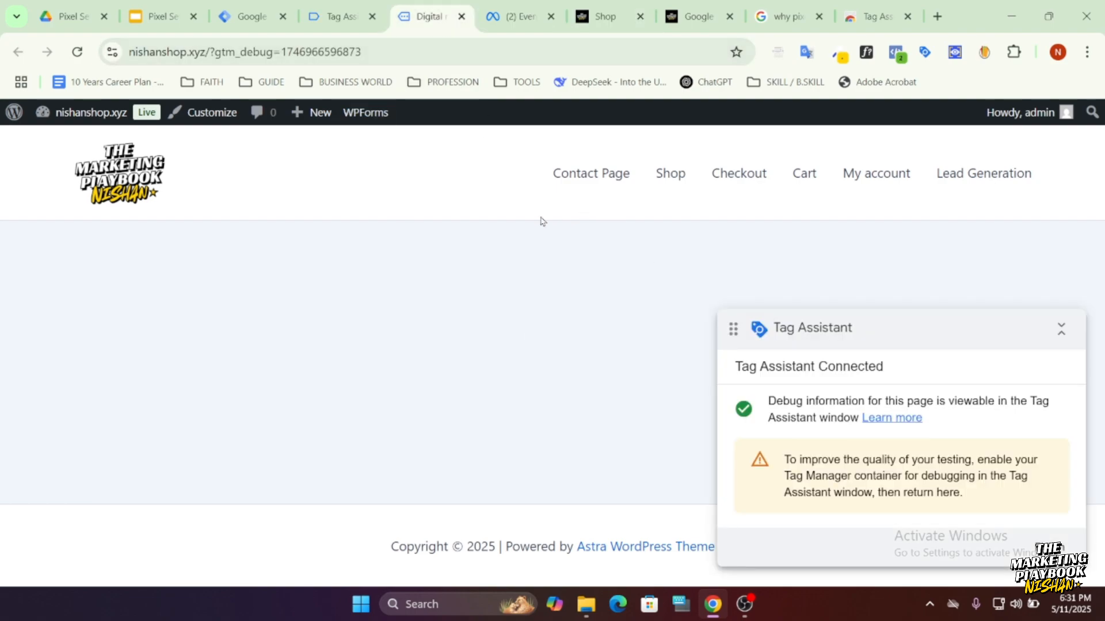
click(670, 175)
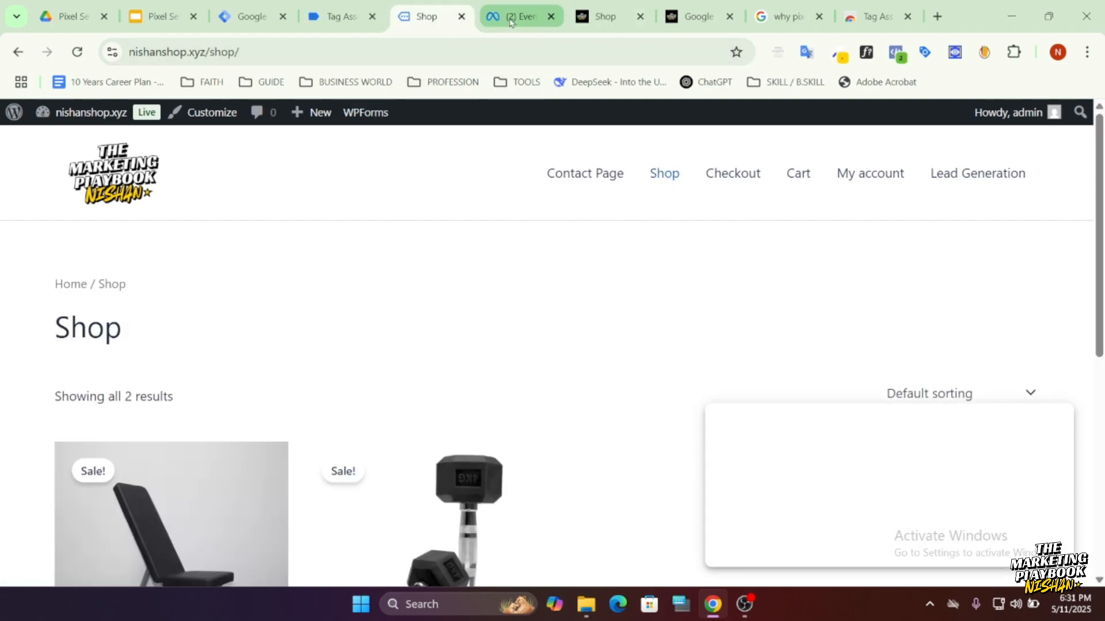
Examine the newest PageView event in Events Manager, compare its URL with the open Shop page, and collapse its details.
click(518, 16)
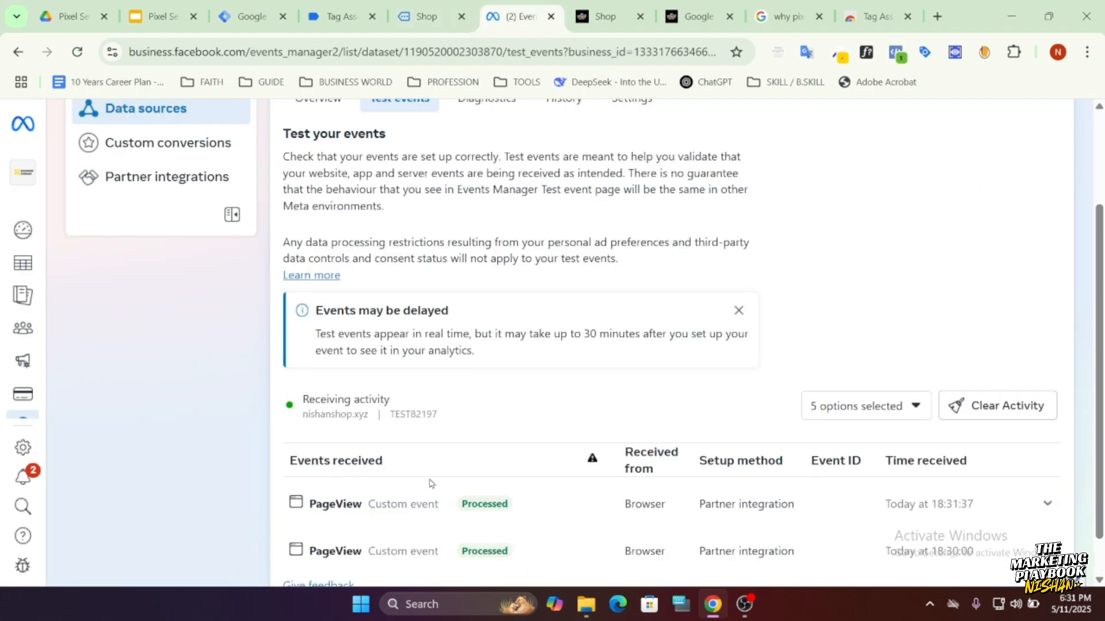
scroll(417, 492, down, 1)
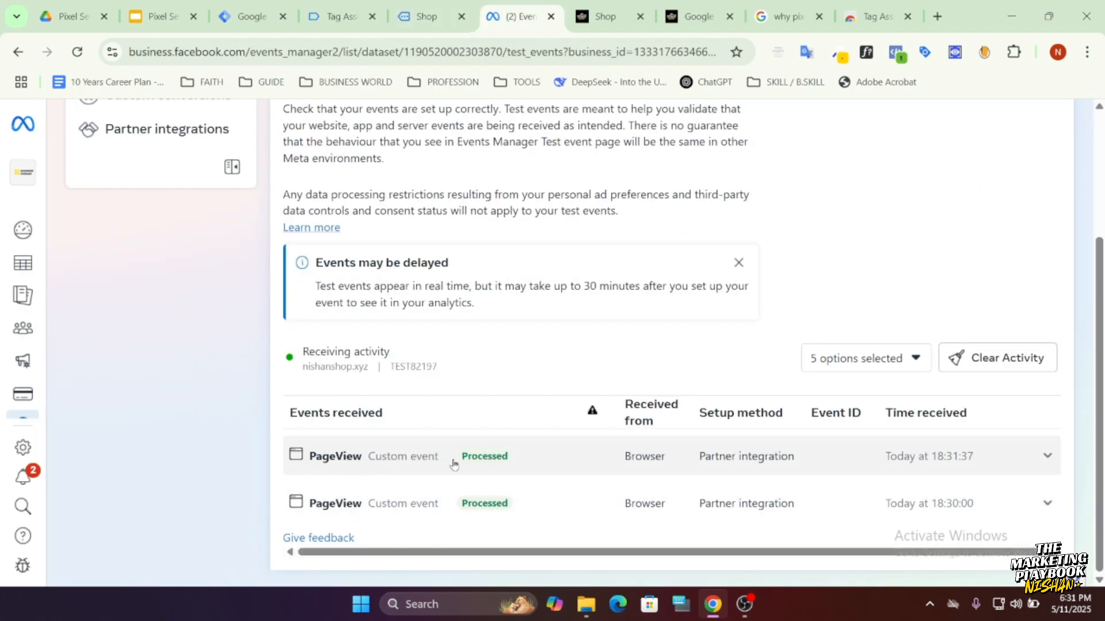
click(397, 460)
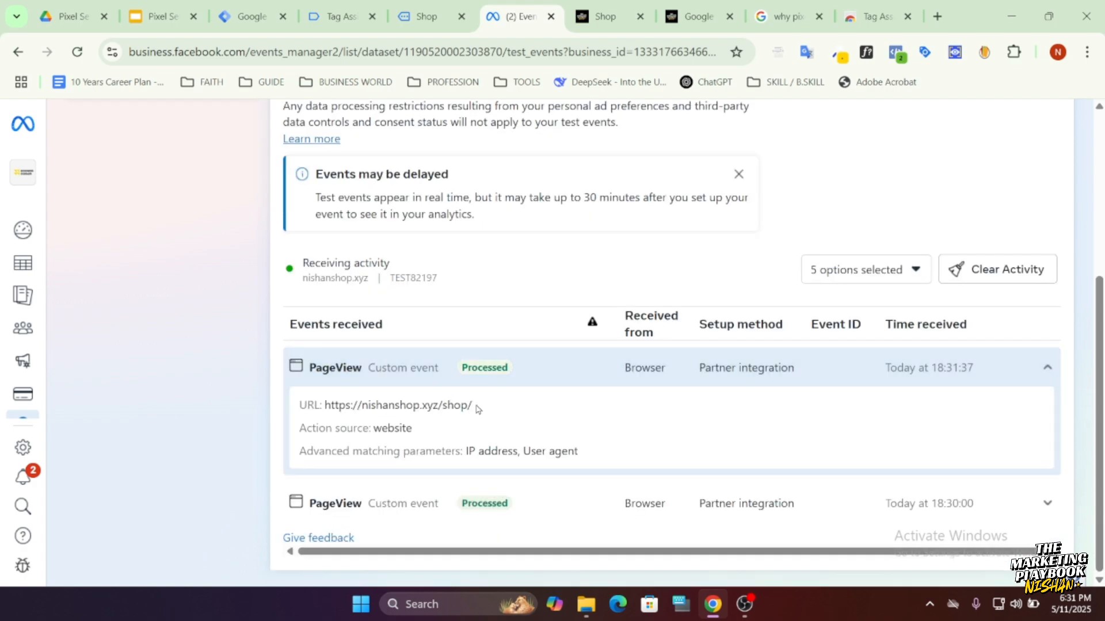
drag(477, 409, 361, 405)
click(465, 407)
drag(468, 407, 382, 405)
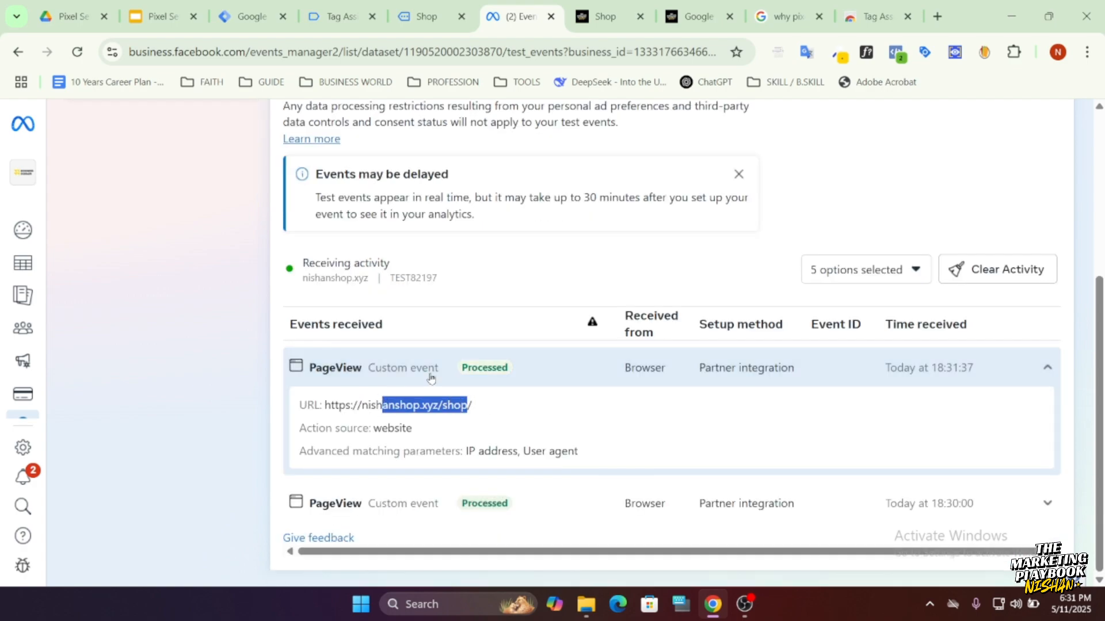
click(579, 265)
scroll(439, 332, up, 4)
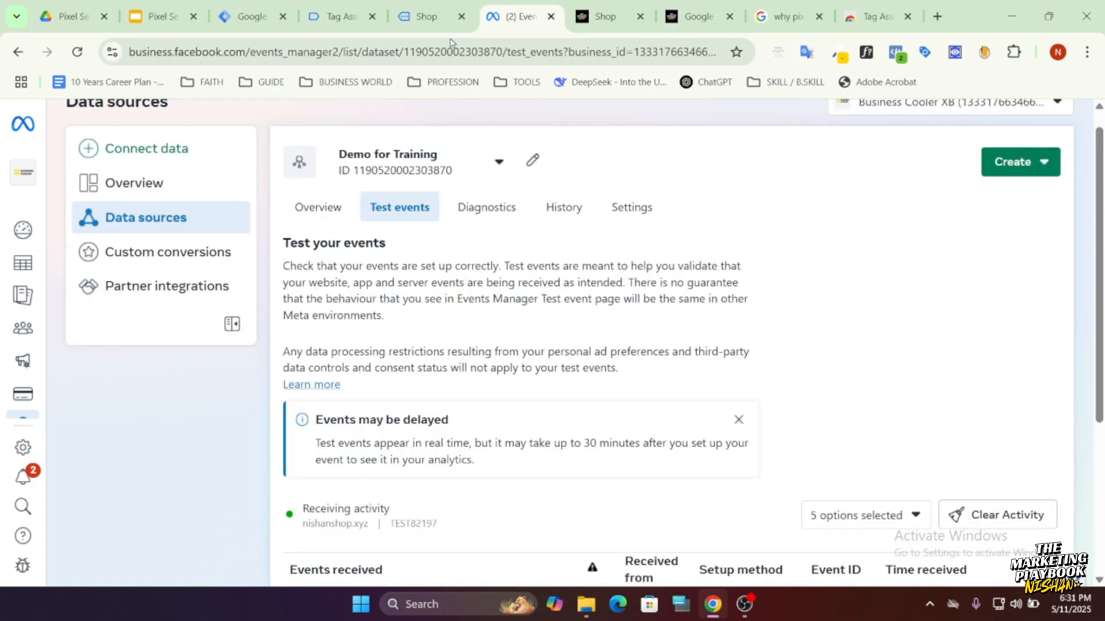
key(ctrl+shift+Tab)
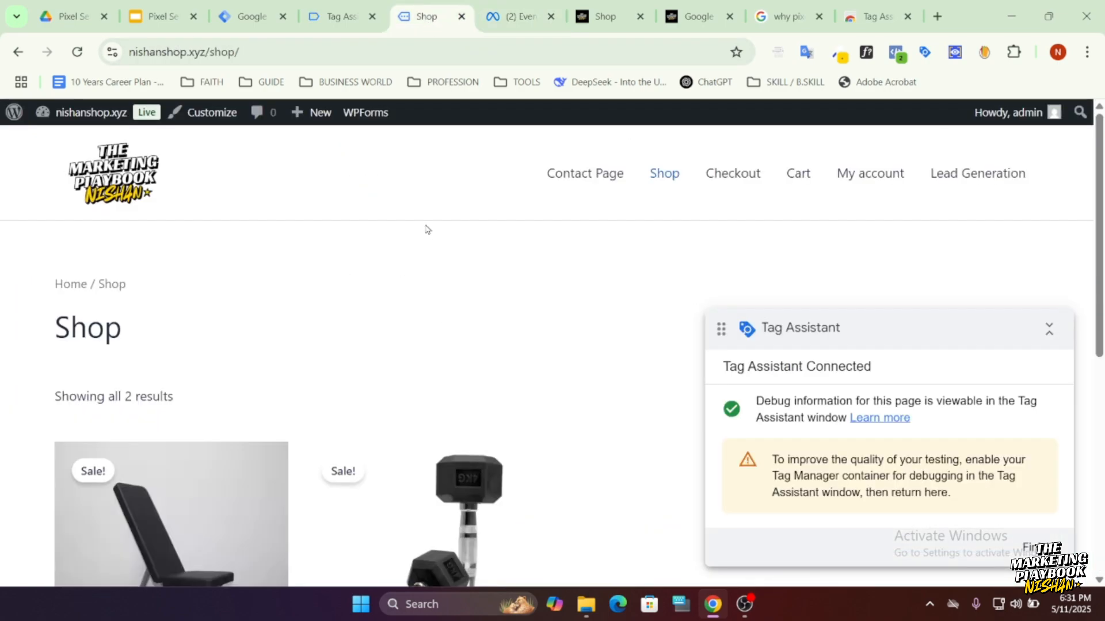
click(504, 23)
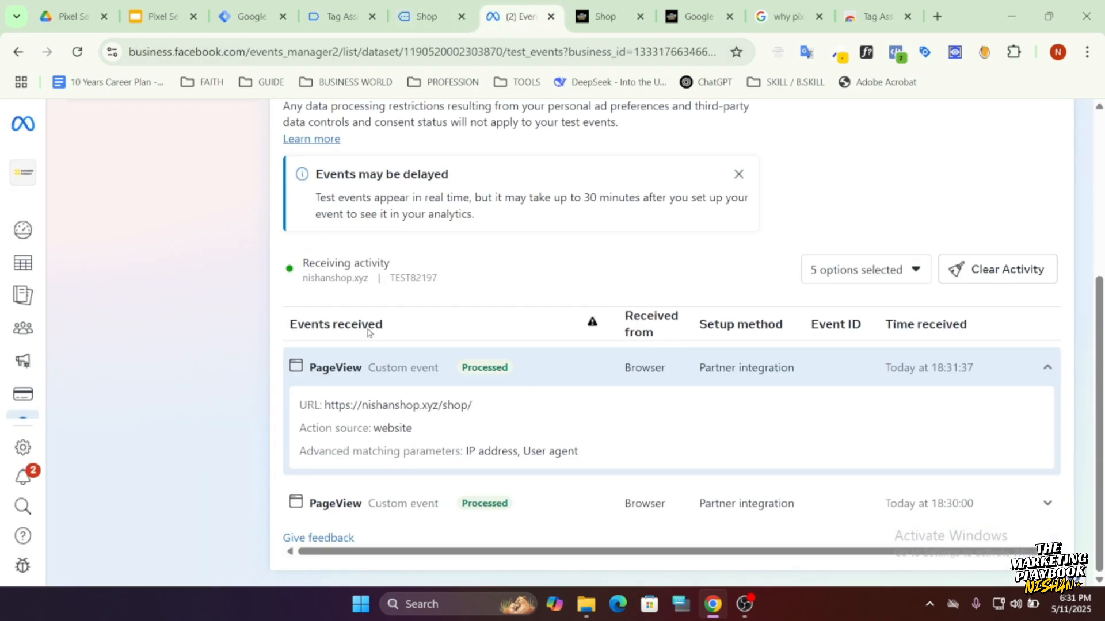
click(436, 371)
scroll(412, 512, up, 4)
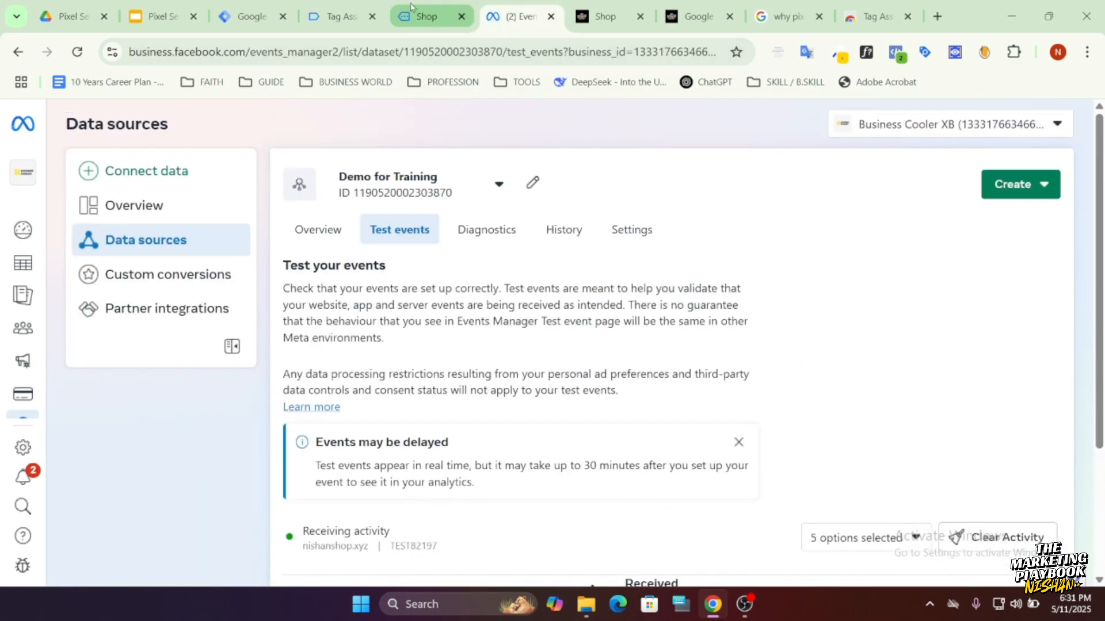
Review the event settings and firing trigger of the "FB - Configuration and Page View" tag in Tag Manager, and close it unchanged.
click(275, 21)
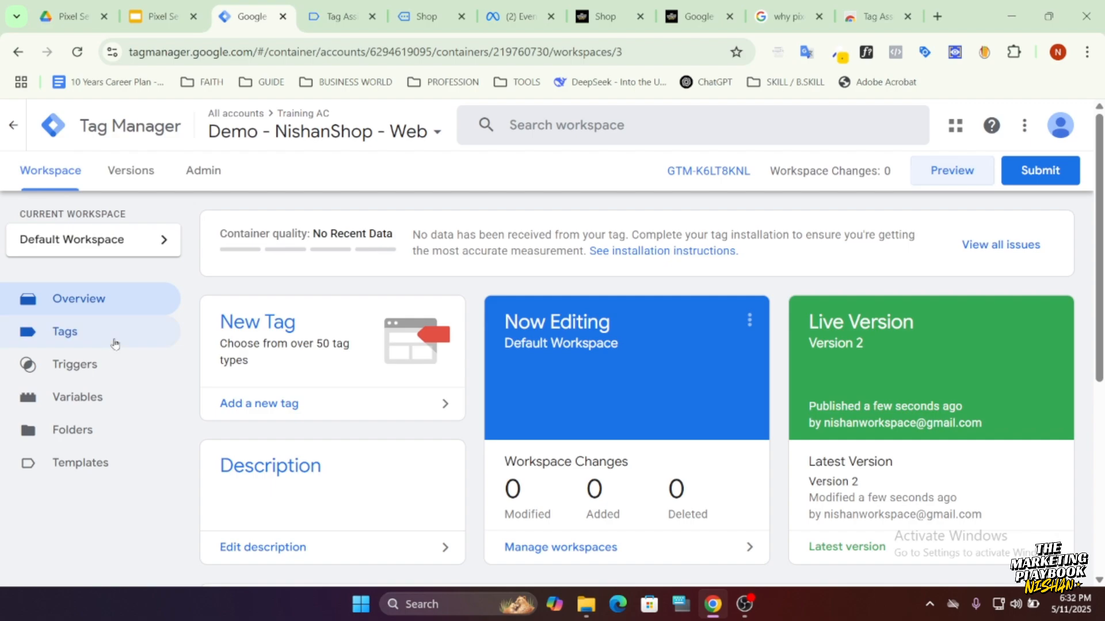
click(118, 340)
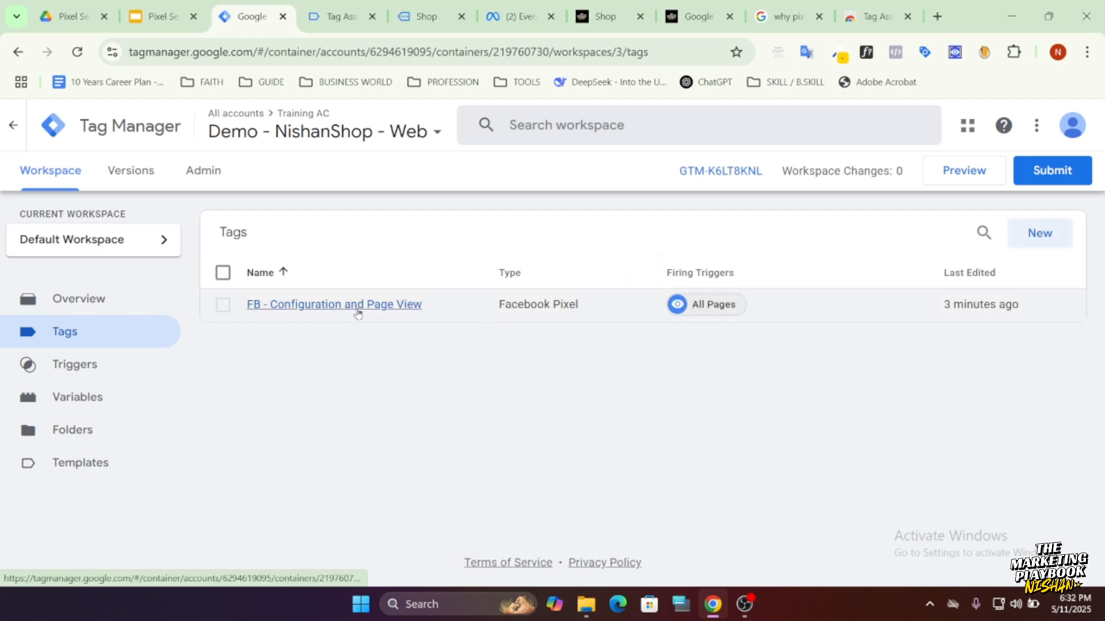
click(355, 310)
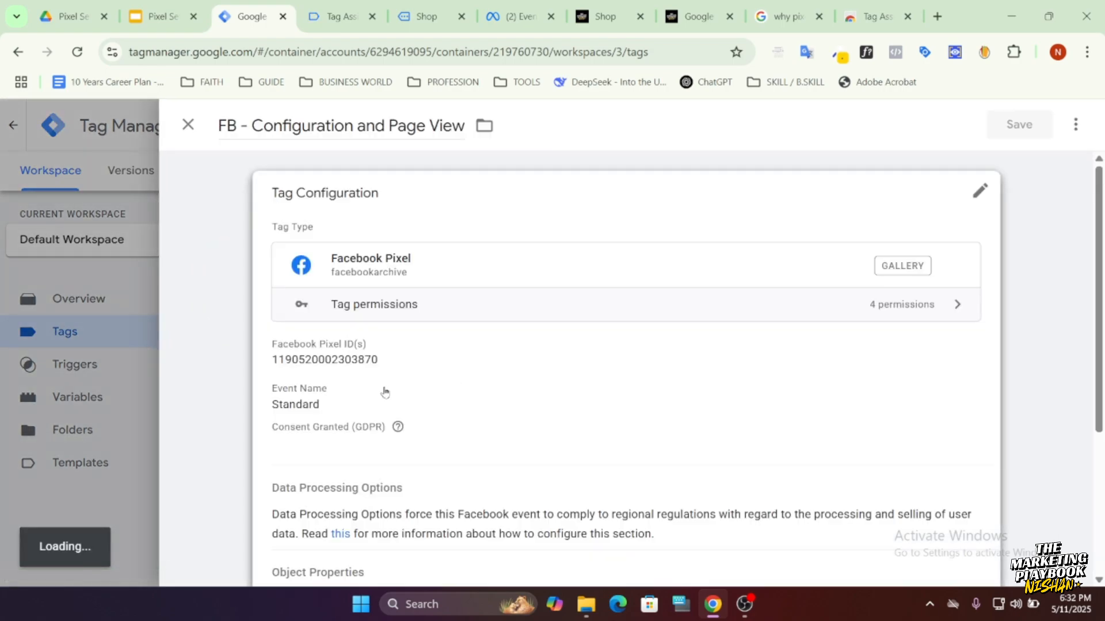
click(383, 391)
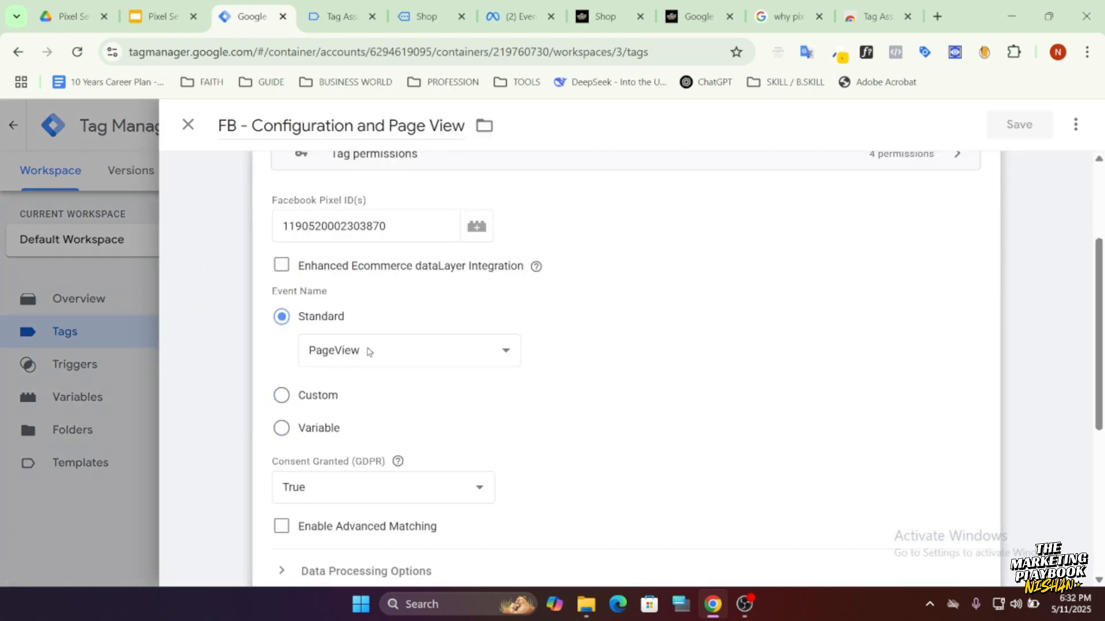
scroll(374, 351, down, 5)
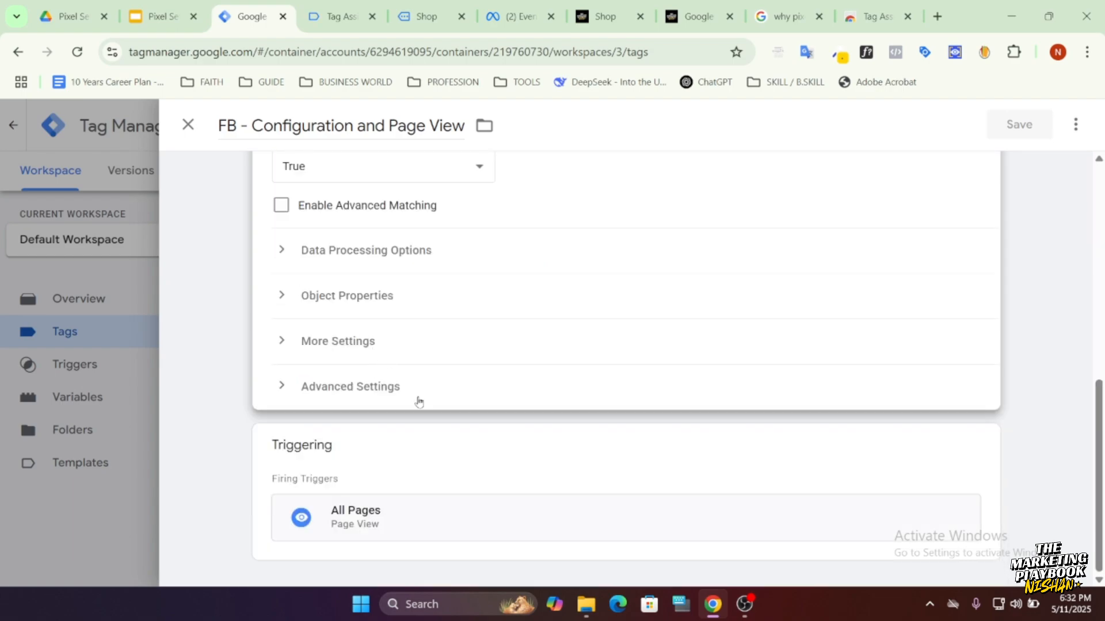
scroll(419, 400, up, 8)
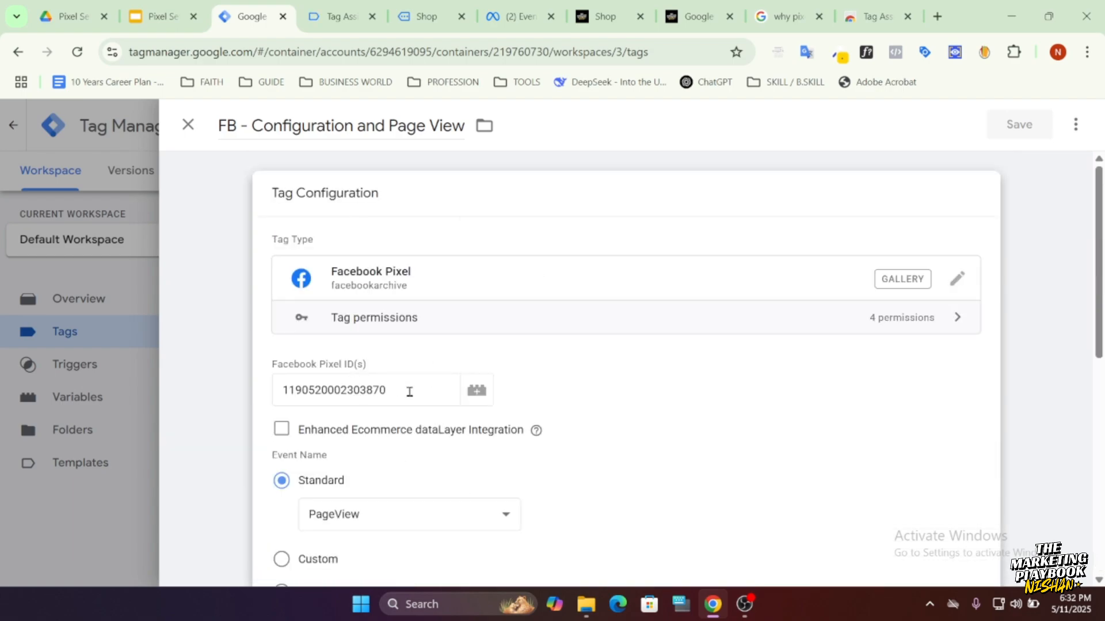
click(190, 125)
click(589, 21)
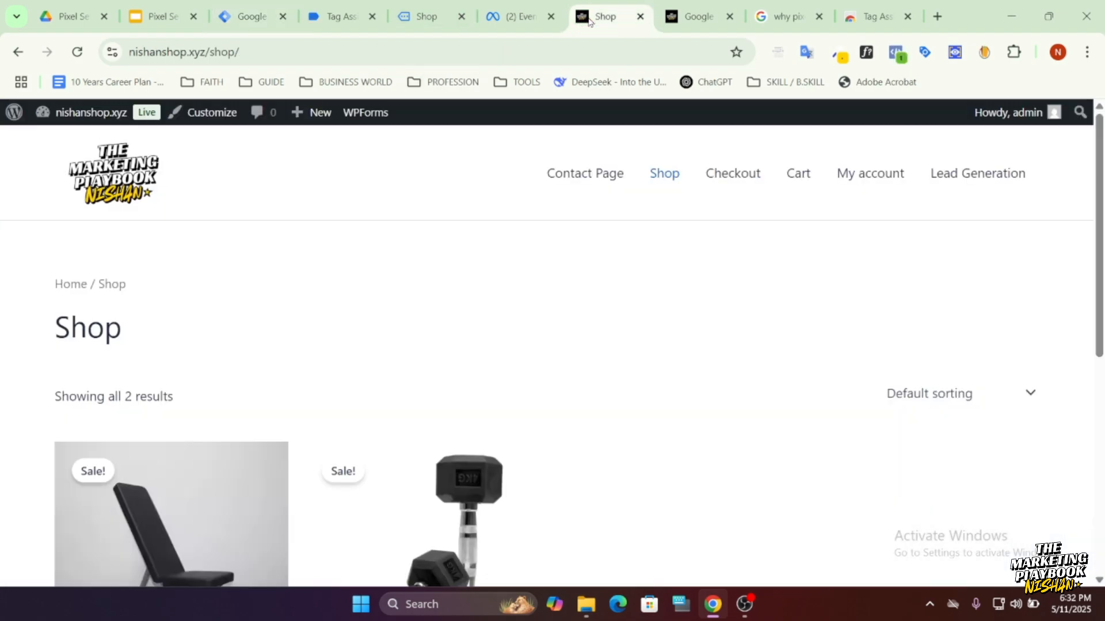
click(499, 17)
click(604, 23)
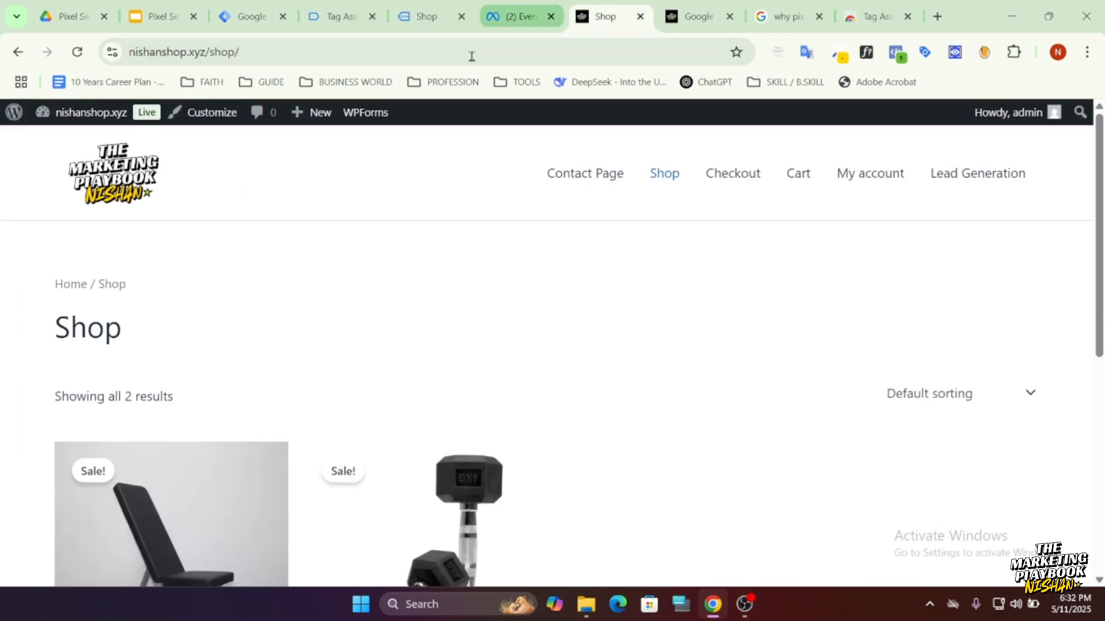
Open the "FB - Configuration and Page View" tag in Tag Manager and examine its available standard events, keeping PageView selected.
click(238, 28)
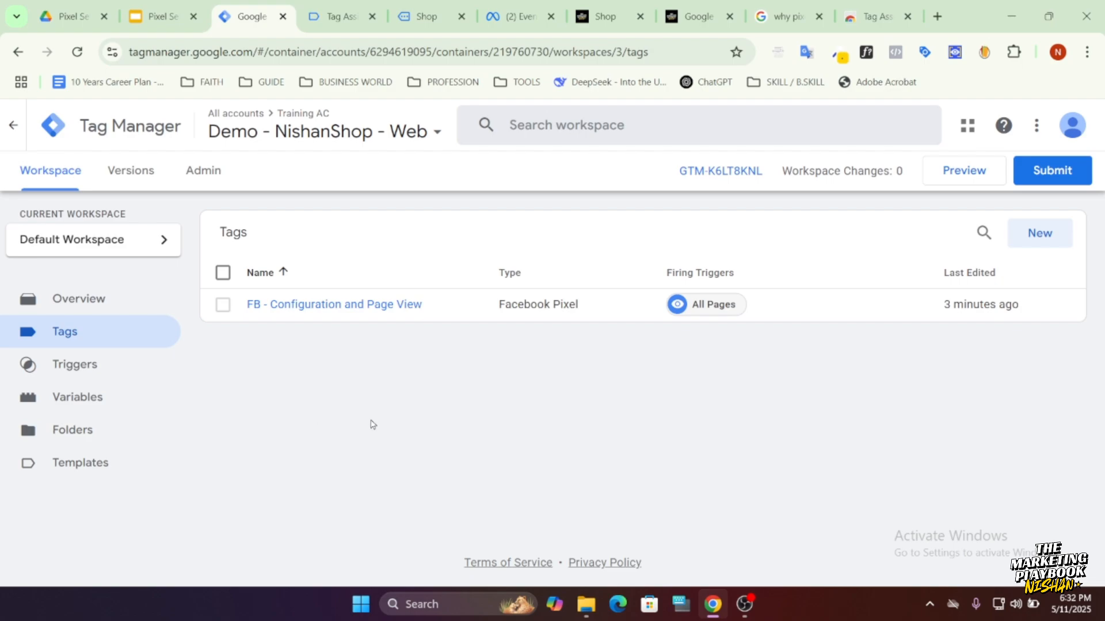
click(291, 305)
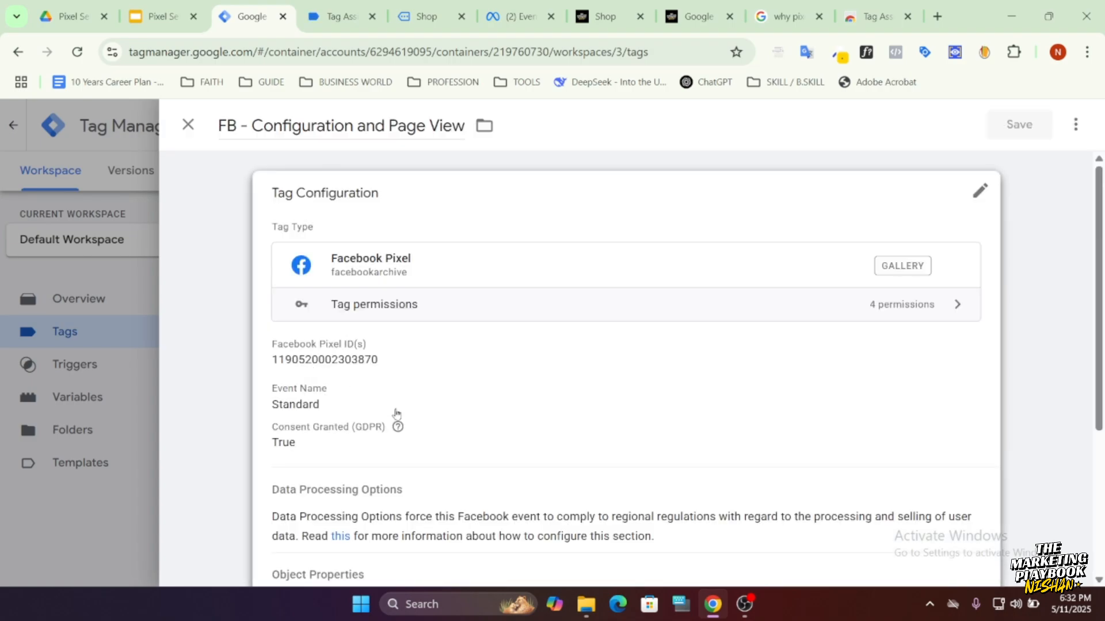
click(407, 419)
scroll(396, 358, down, 3)
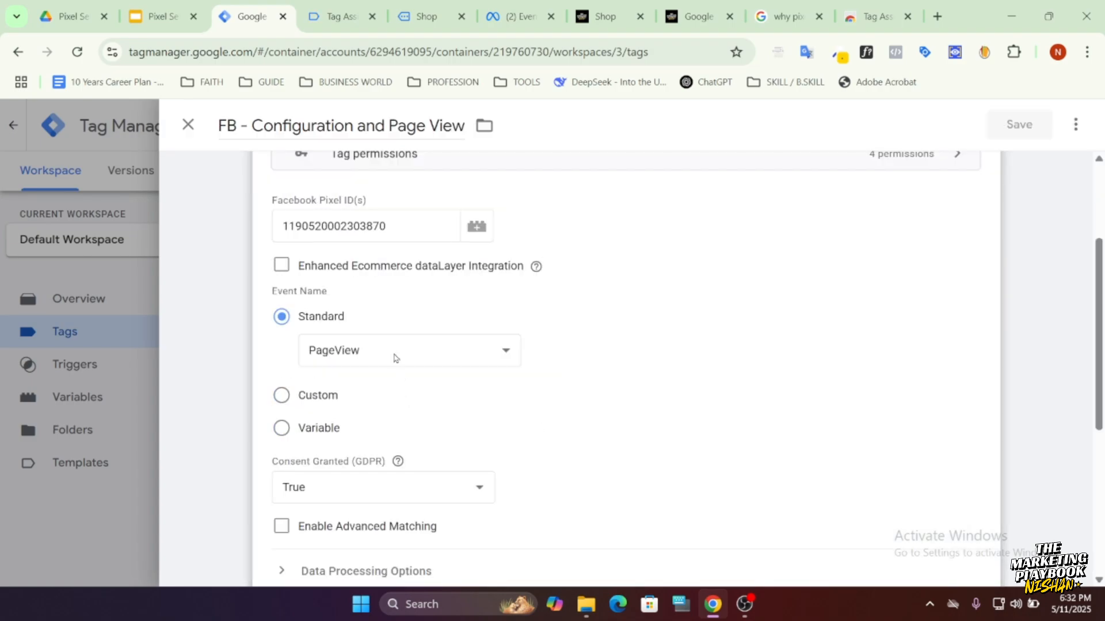
click(396, 358)
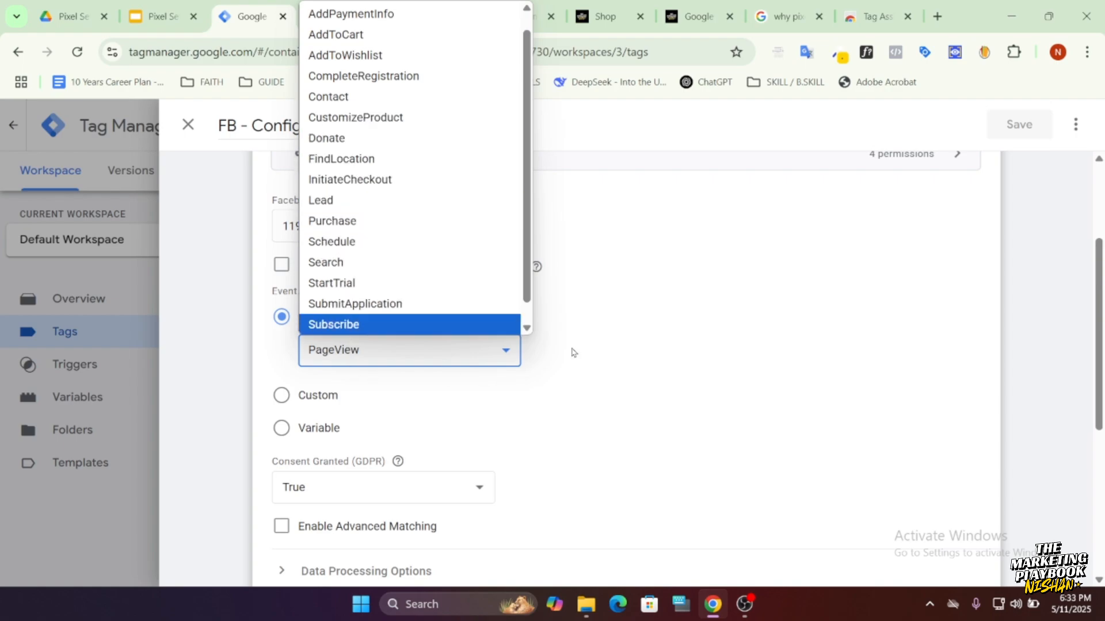
click(593, 347)
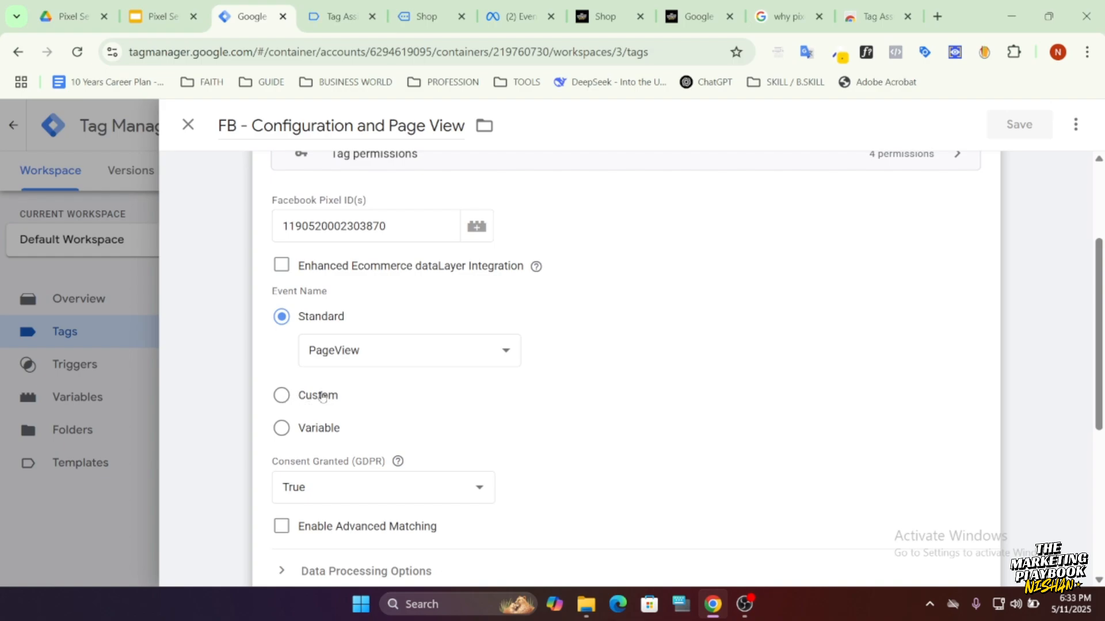
Open the Contact Page of nishanshop.xyz, view its form and contact links, and check the test events page in Events Manager.
click(605, 16)
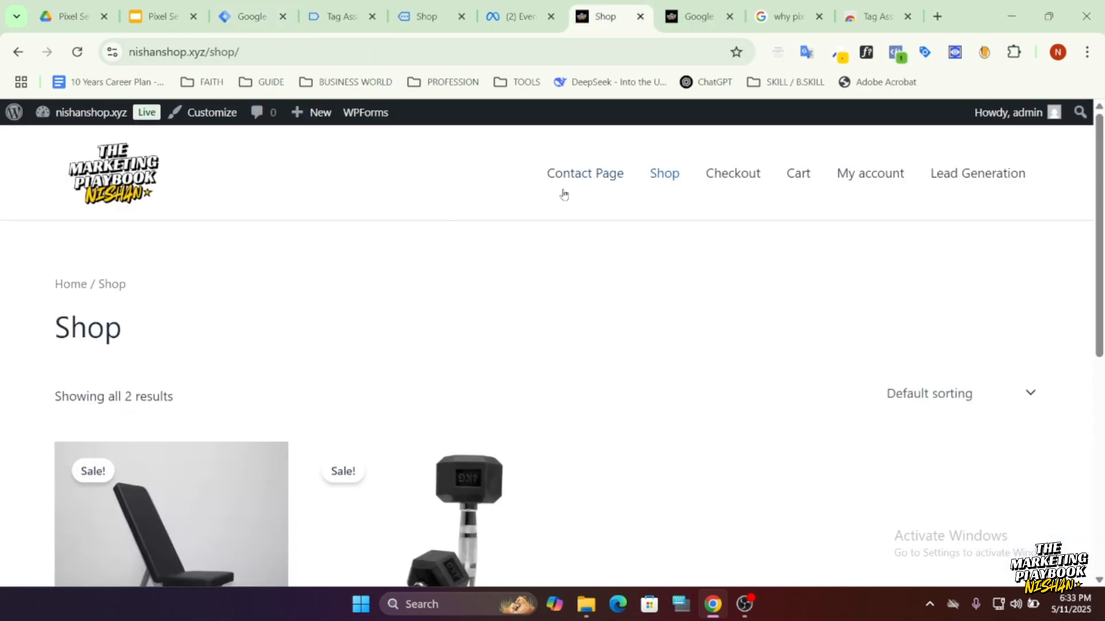
scroll(210, 382, down, 10)
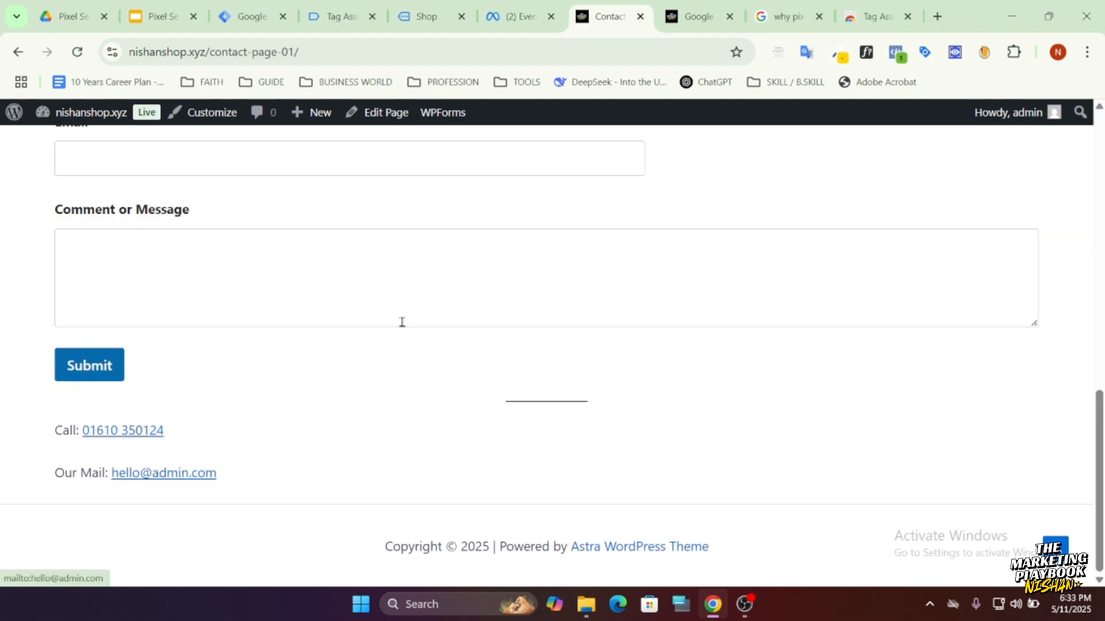
click(512, 17)
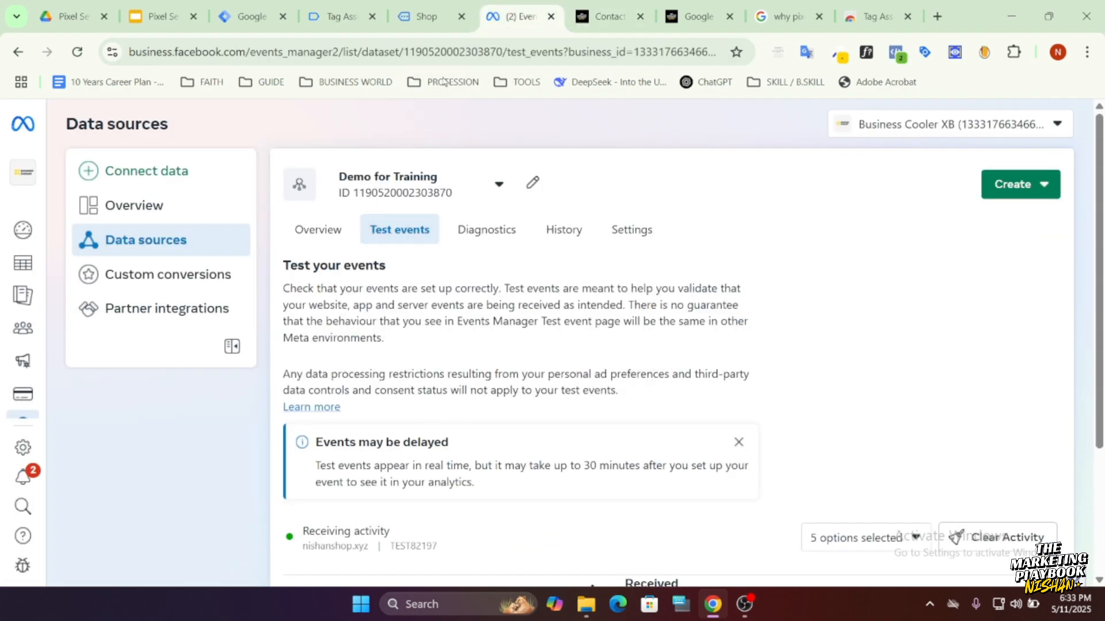
Review the event name options and remaining settings of the open Facebook Pixel tag in Tag Manager, and close it unchanged.
click(252, 17)
scroll(345, 431, down, 3)
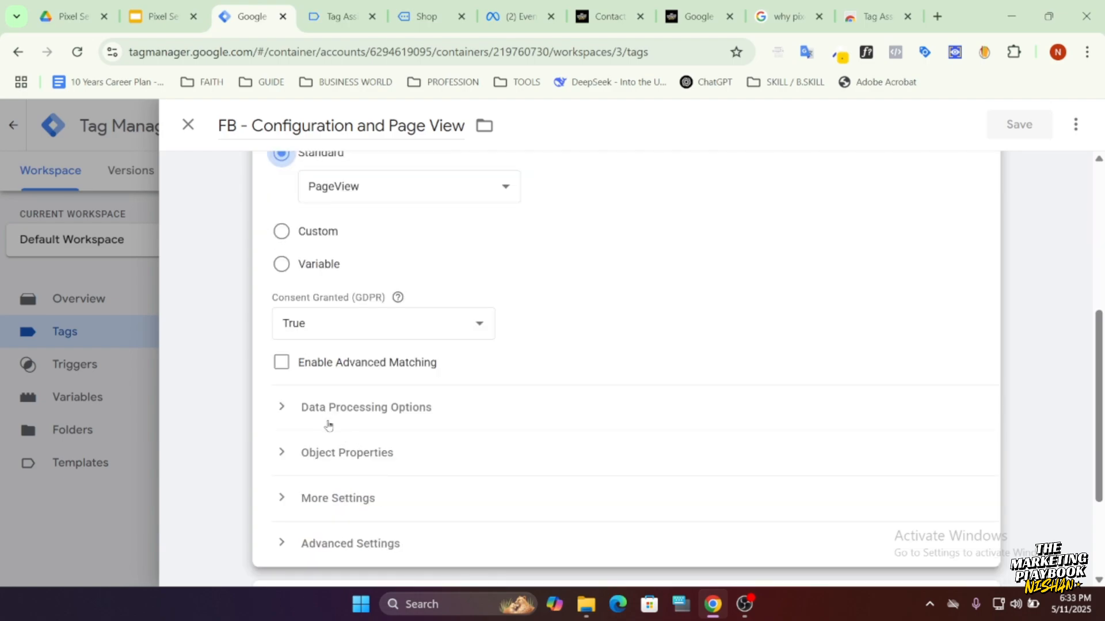
scroll(322, 374, up, 2)
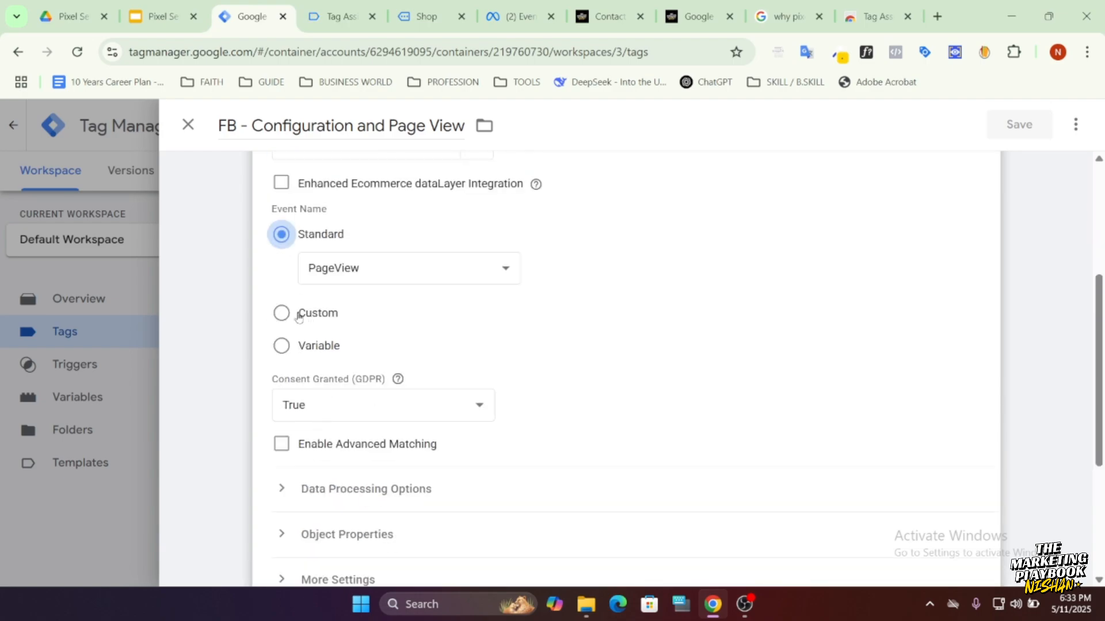
scroll(298, 317, down, 4)
scroll(336, 412, up, 8)
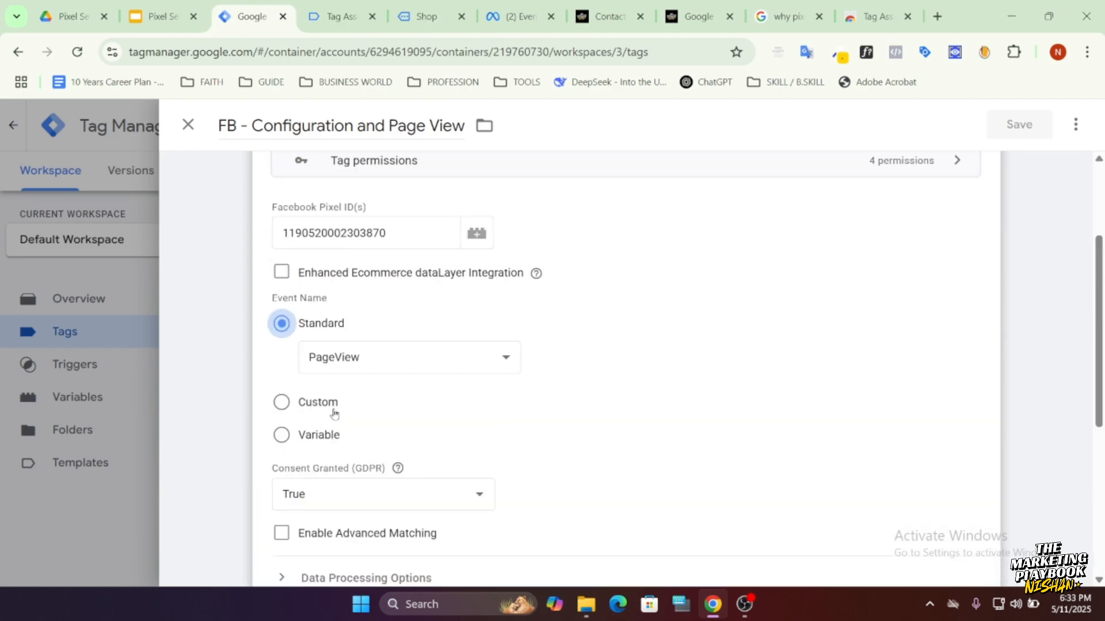
click(189, 126)
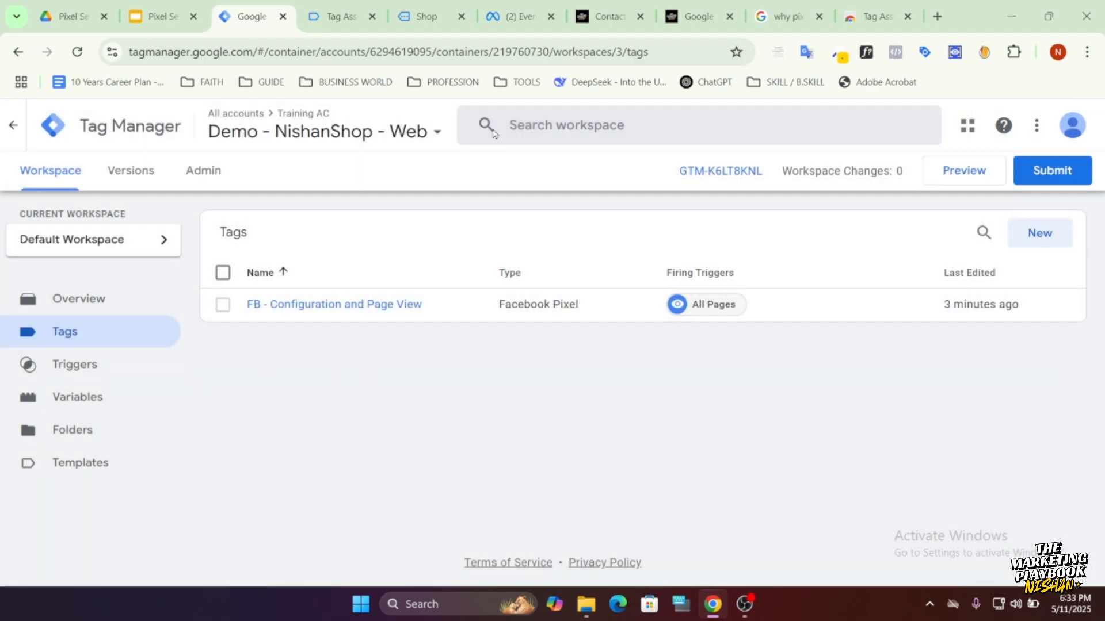
Revisit the site's contact form, switch to the Pixel Setup presentation in Google Slides, and present it through to the Next Learning slide.
click(598, 20)
scroll(260, 477, up, 9)
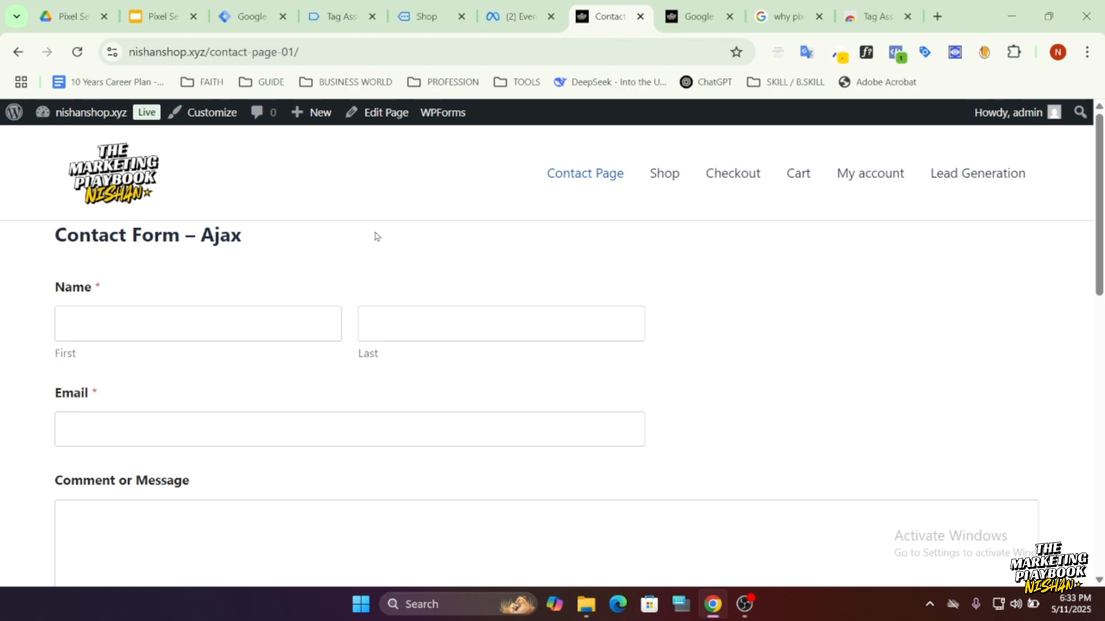
click(166, 23)
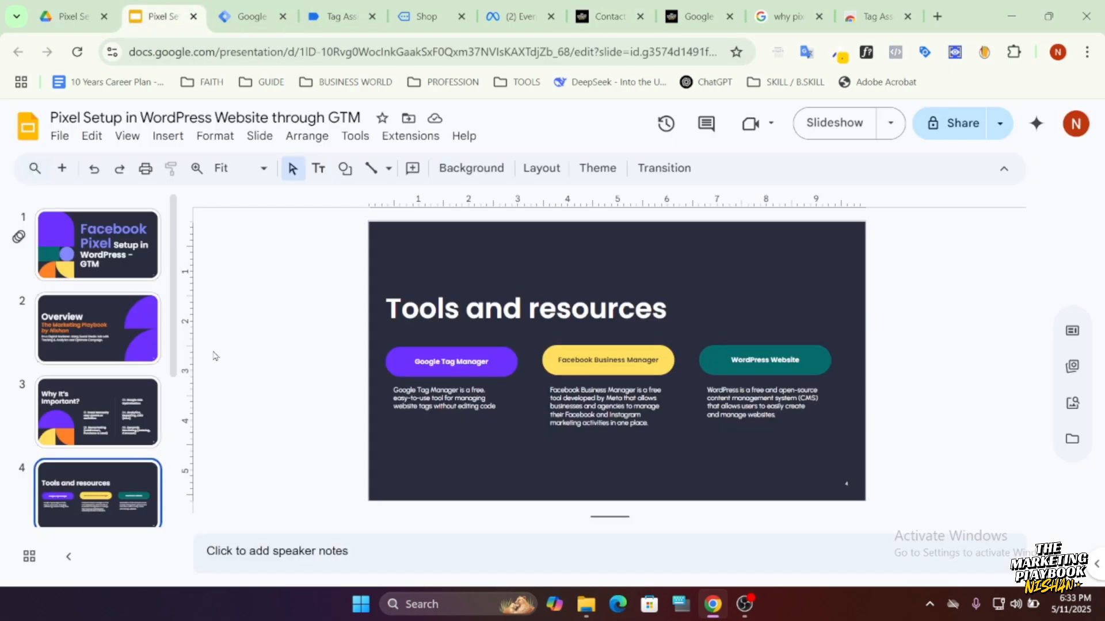
click(828, 124)
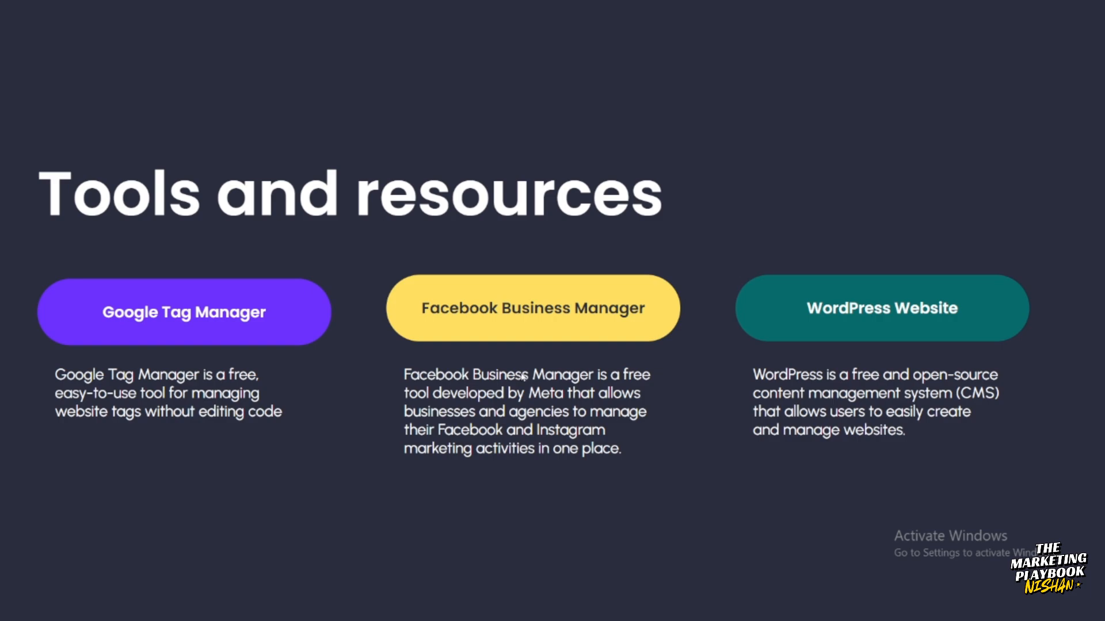
click(444, 427)
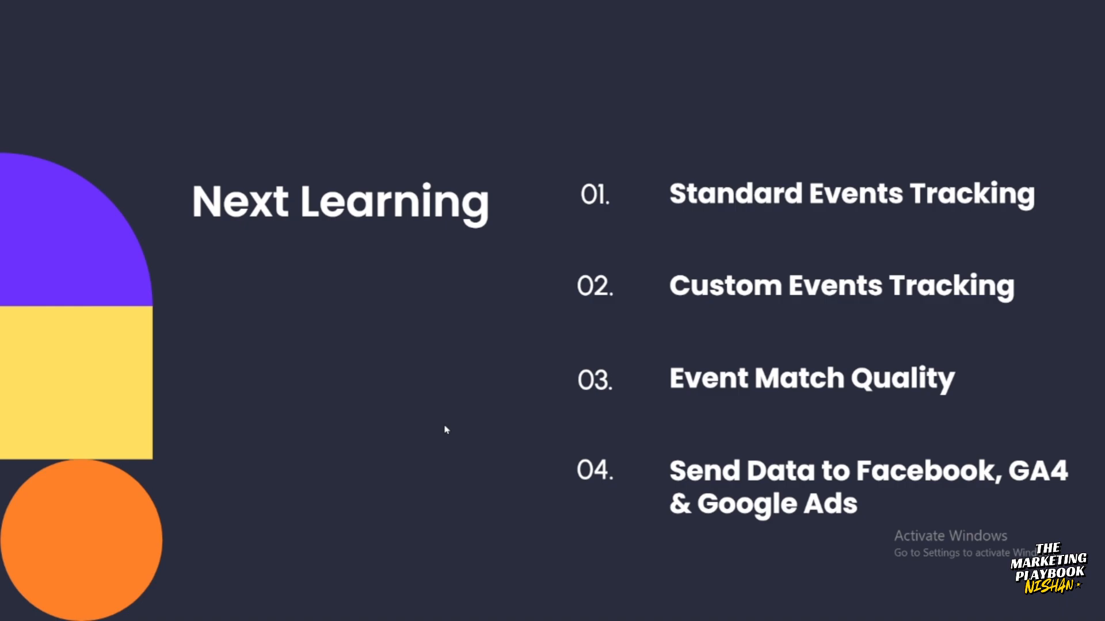